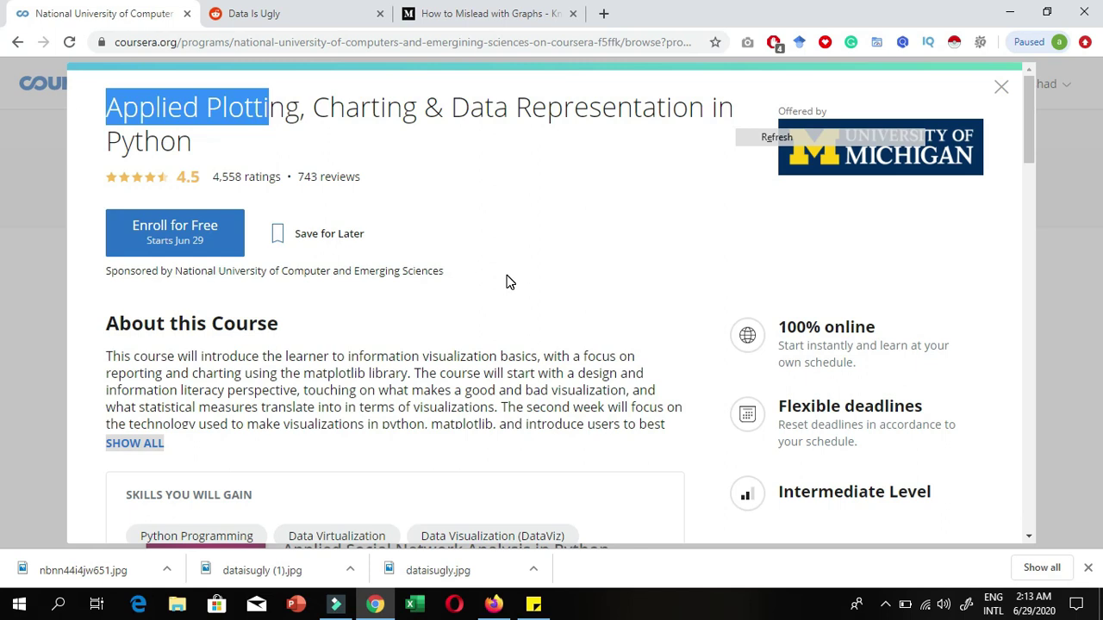
# Enroll for free in the Applied Plotting, Charting & Data Representation in Python course and go to its home page.
pyautogui.click(194, 237)
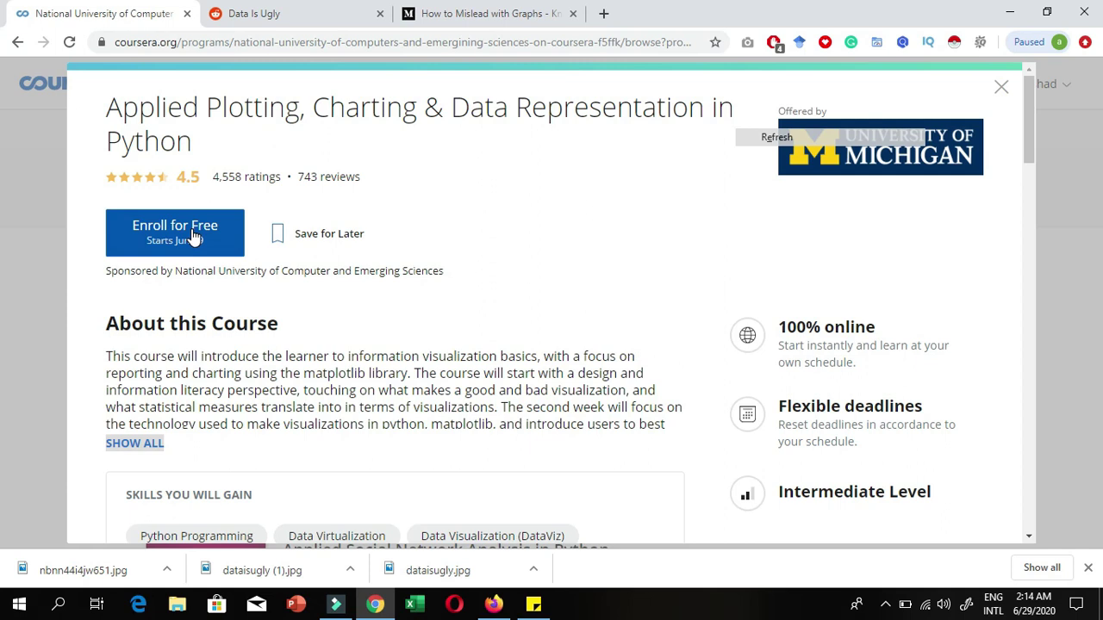
pyautogui.click(193, 235)
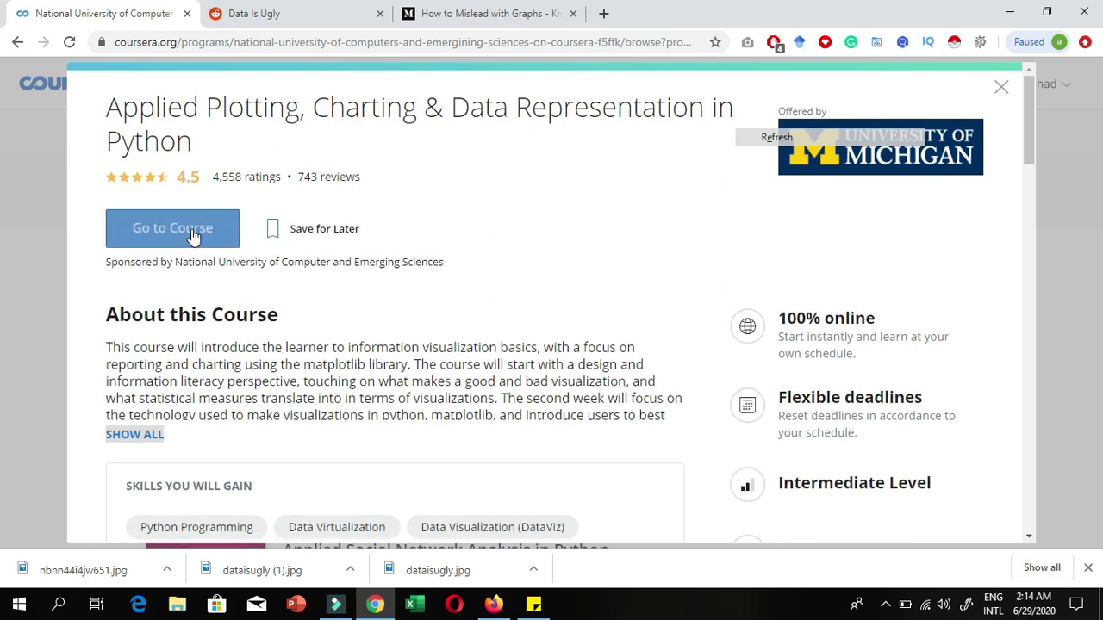
pyautogui.click(192, 234)
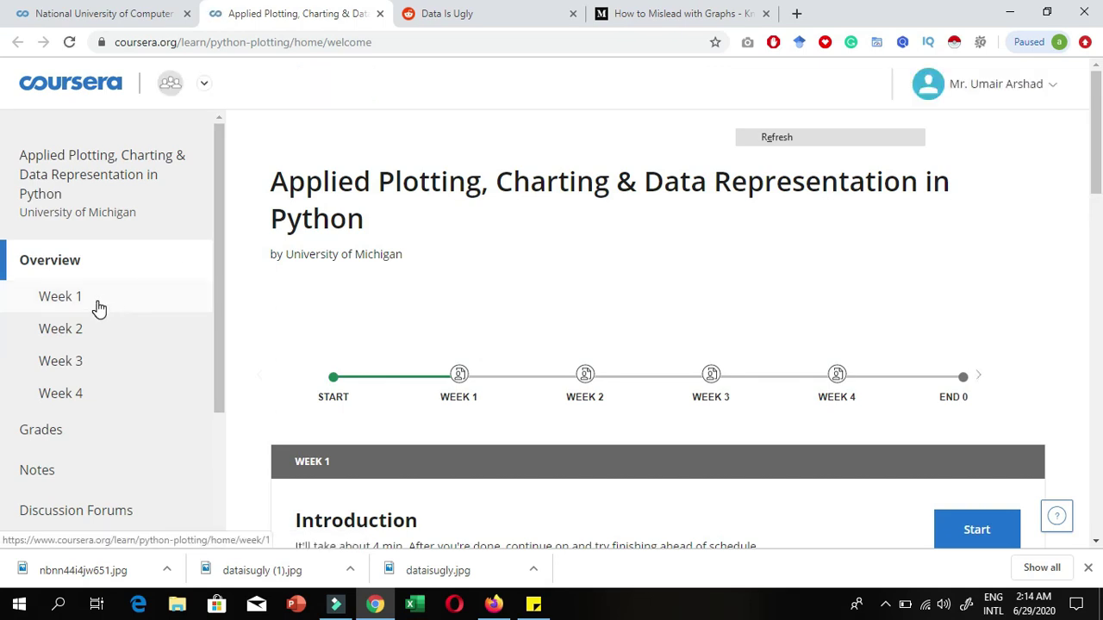
# Start the Week 1 Introduction video and skip ahead to about 4:23, near its end.
pyautogui.scroll(-2, 561, 390)
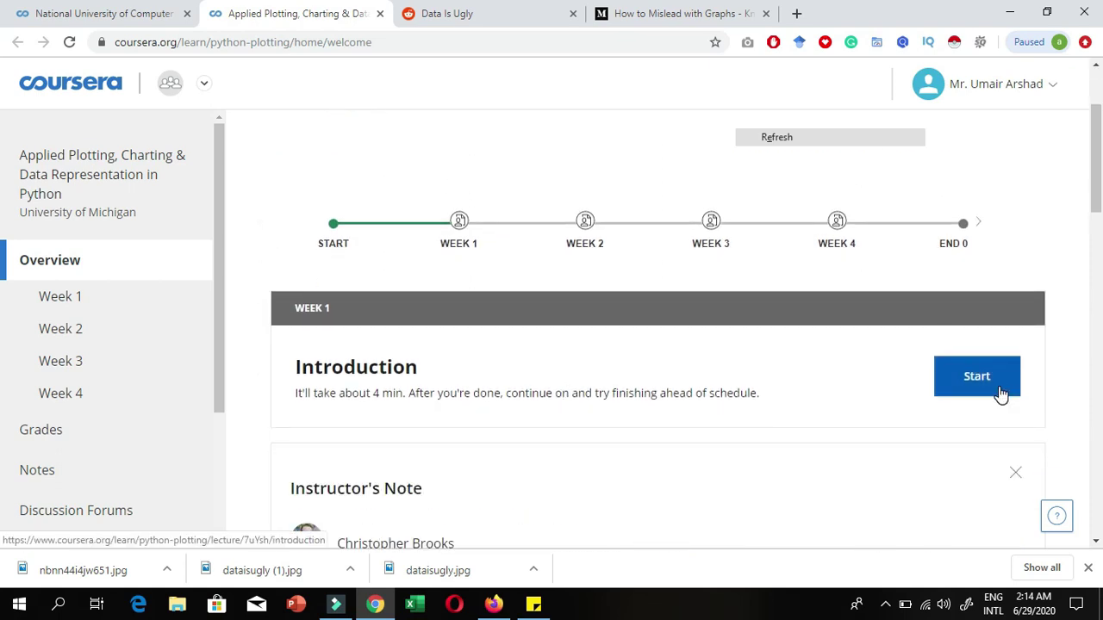
pyautogui.click(1000, 389)
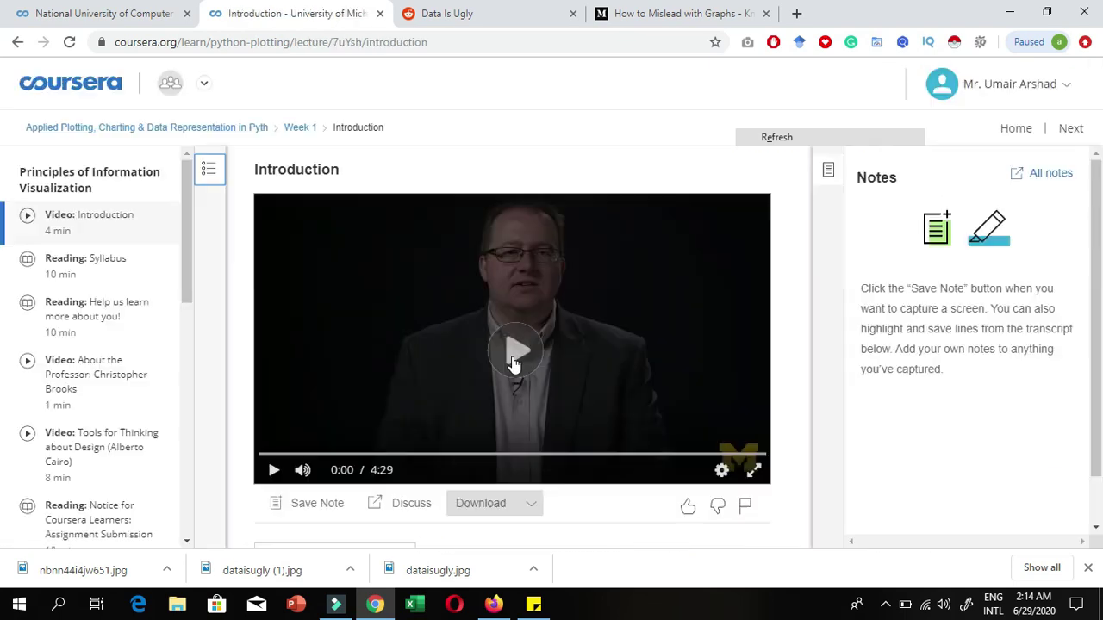
pyautogui.click(512, 360)
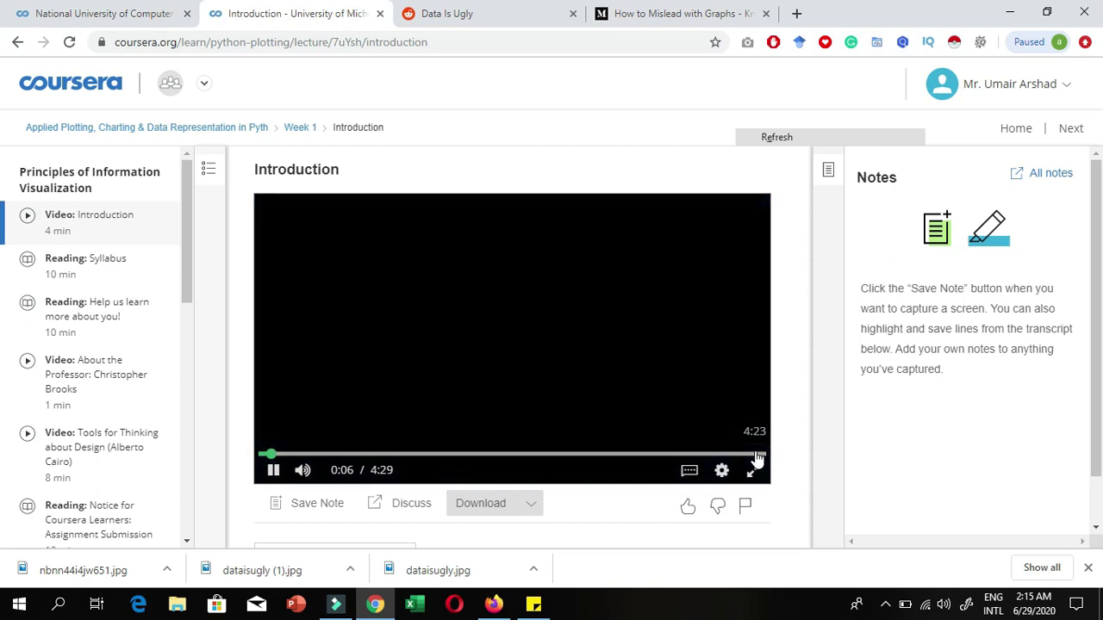
pyautogui.click(755, 455)
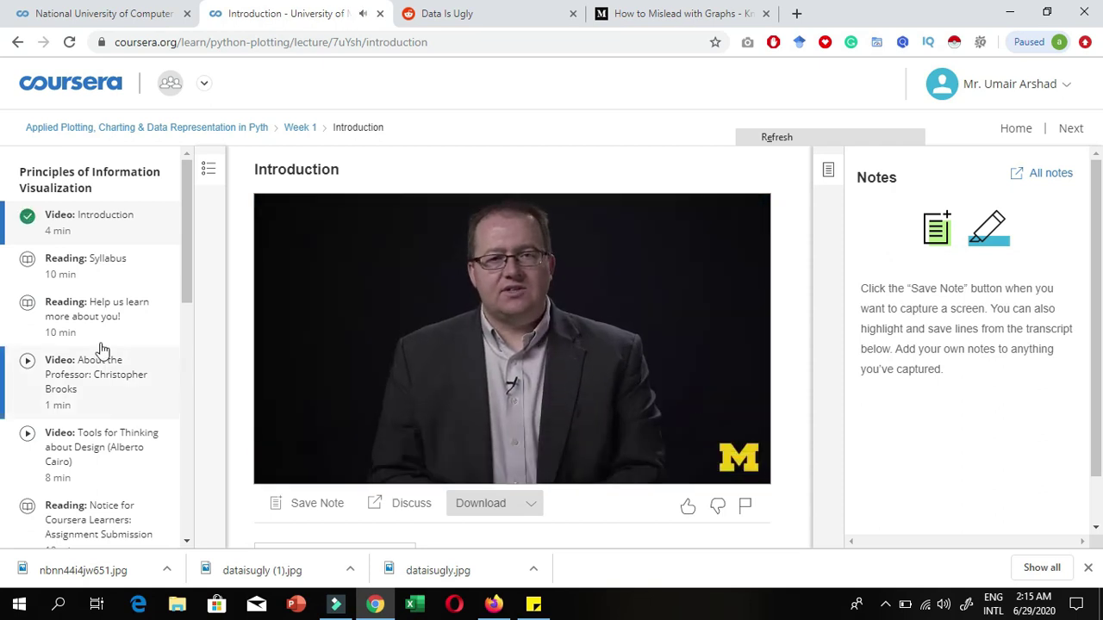
# Open the Syllabus reading, go through it to the end and mark it as completed.
pyautogui.click(92, 281)
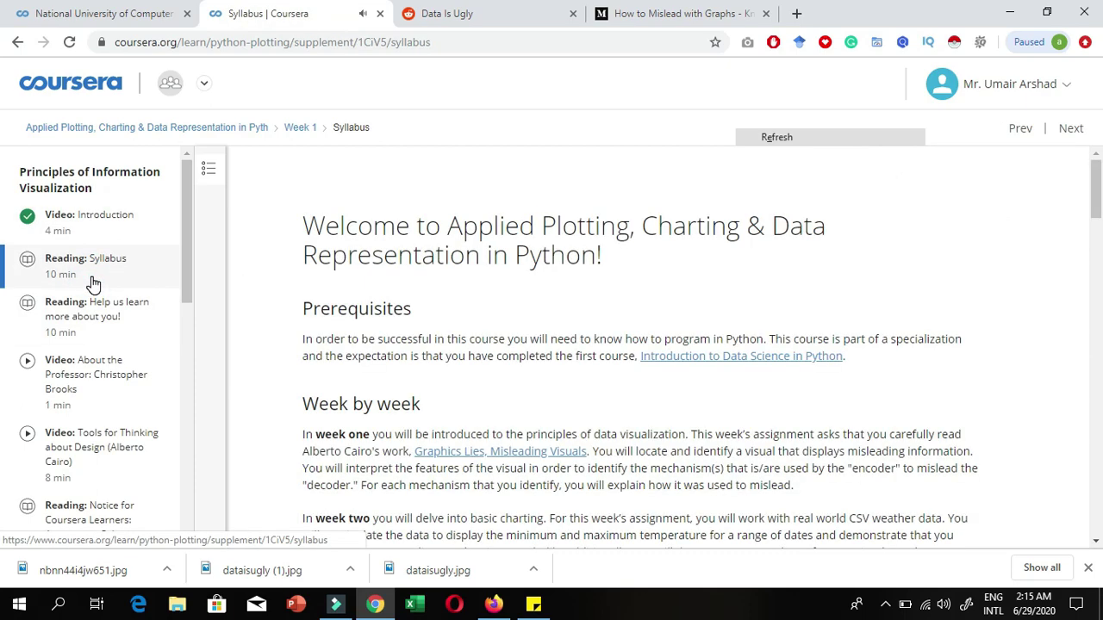
pyautogui.scroll(-3, 576, 418)
pyautogui.scroll(-14, 575, 418)
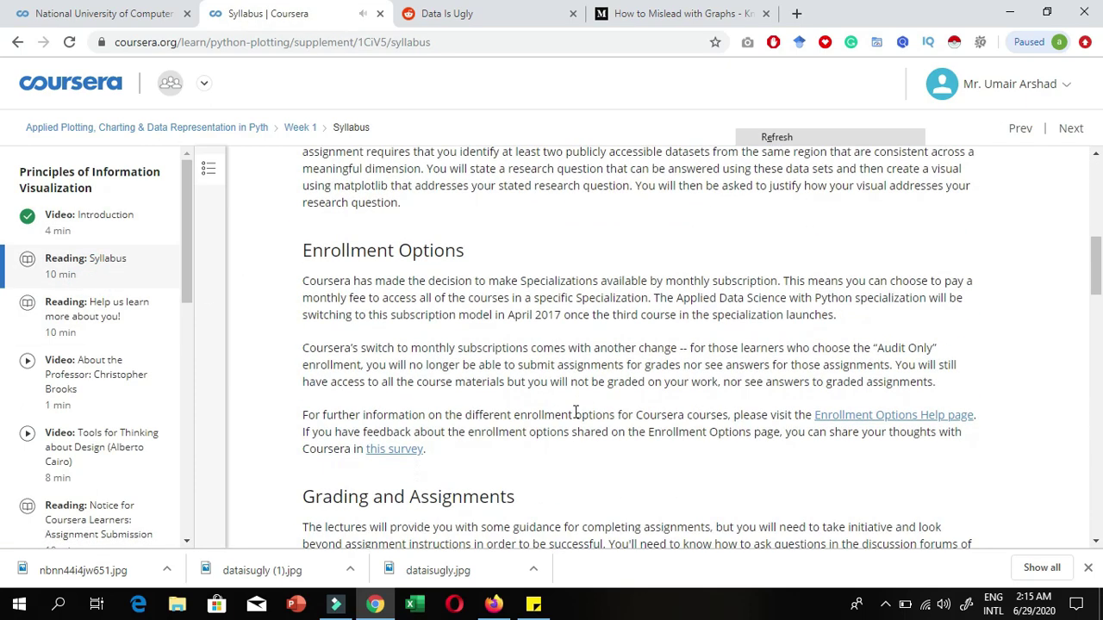
pyautogui.scroll(-10, 578, 418)
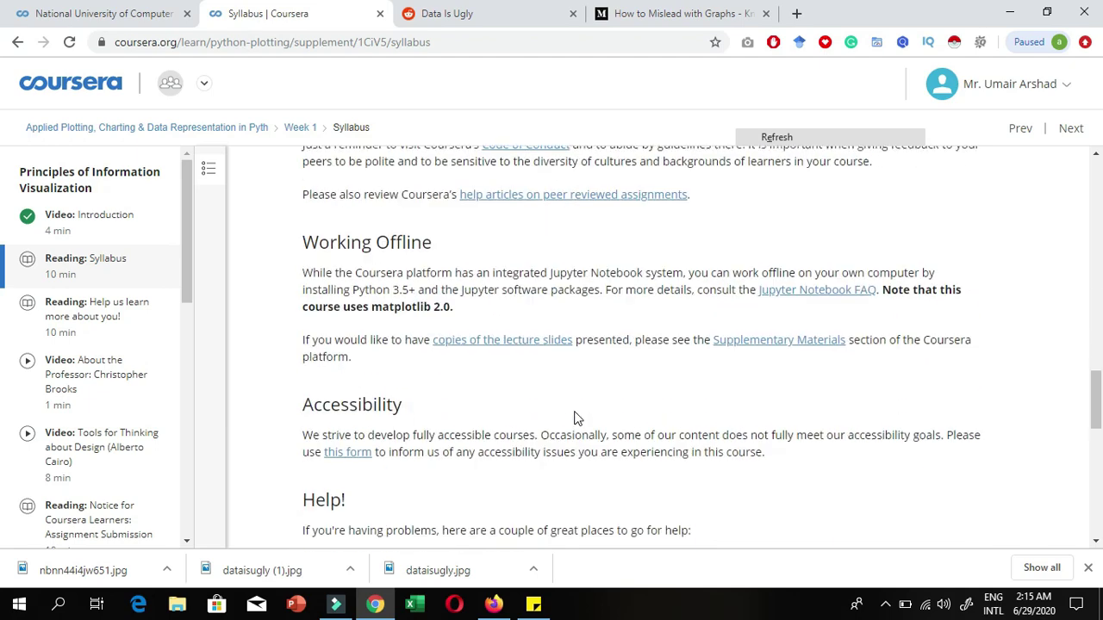
pyautogui.click(912, 433)
# Go on to the "Help us learn more about you!" reading and mark it as completed.
pyautogui.click(891, 443)
pyautogui.scroll(-2, 369, 330)
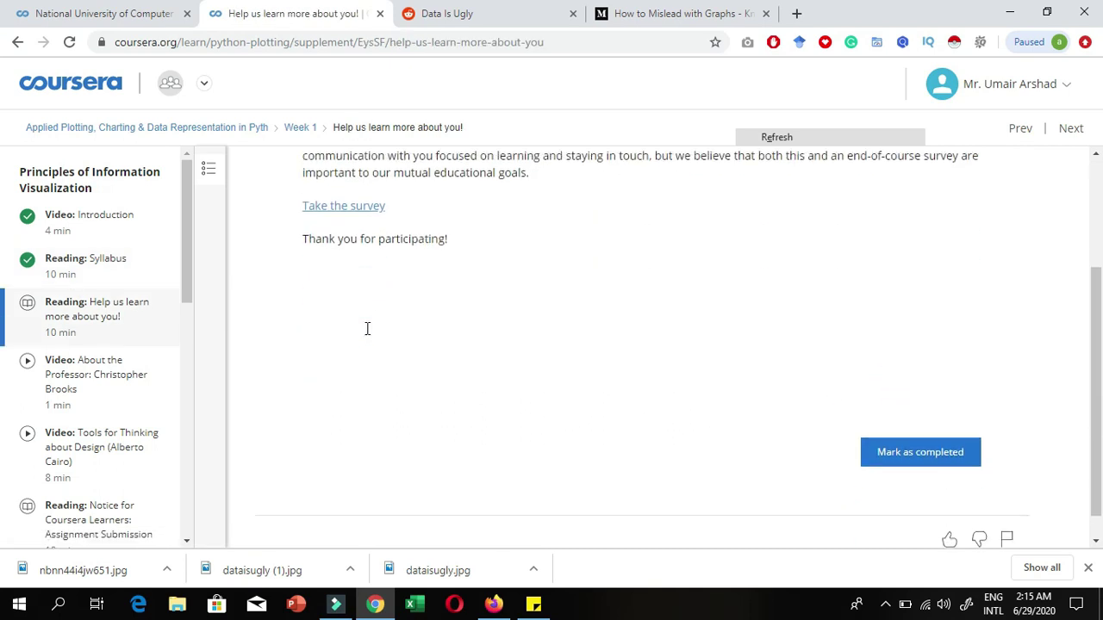
pyautogui.click(899, 446)
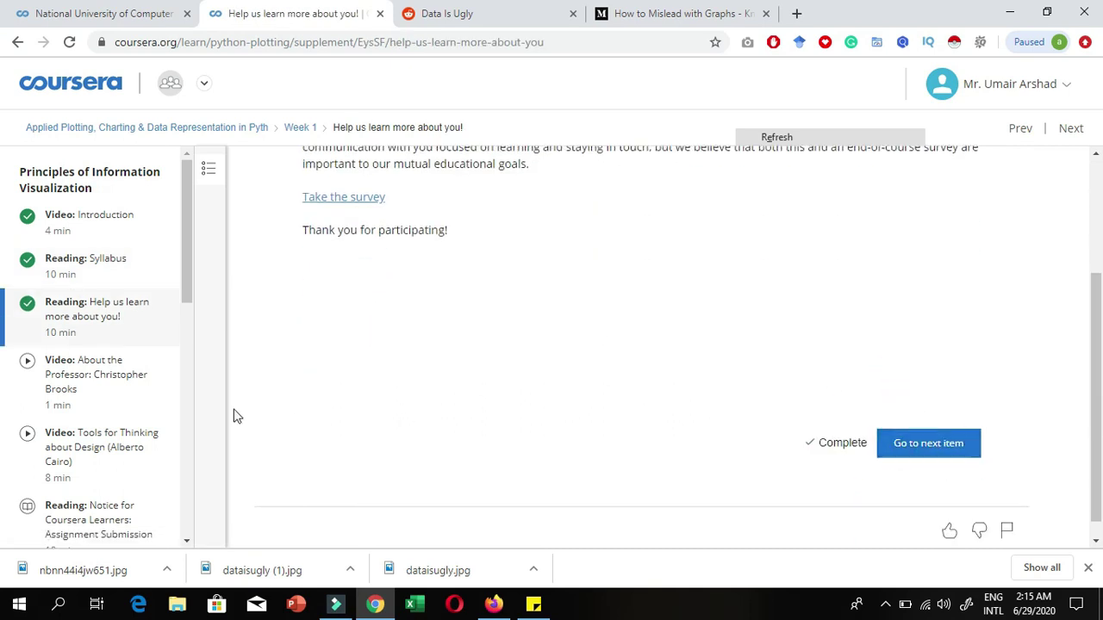
# Skip the About the Professor video to near its end and continue to the Tools for Thinking about Design video.
pyautogui.click(96, 374)
pyautogui.click(755, 455)
pyautogui.click(482, 398)
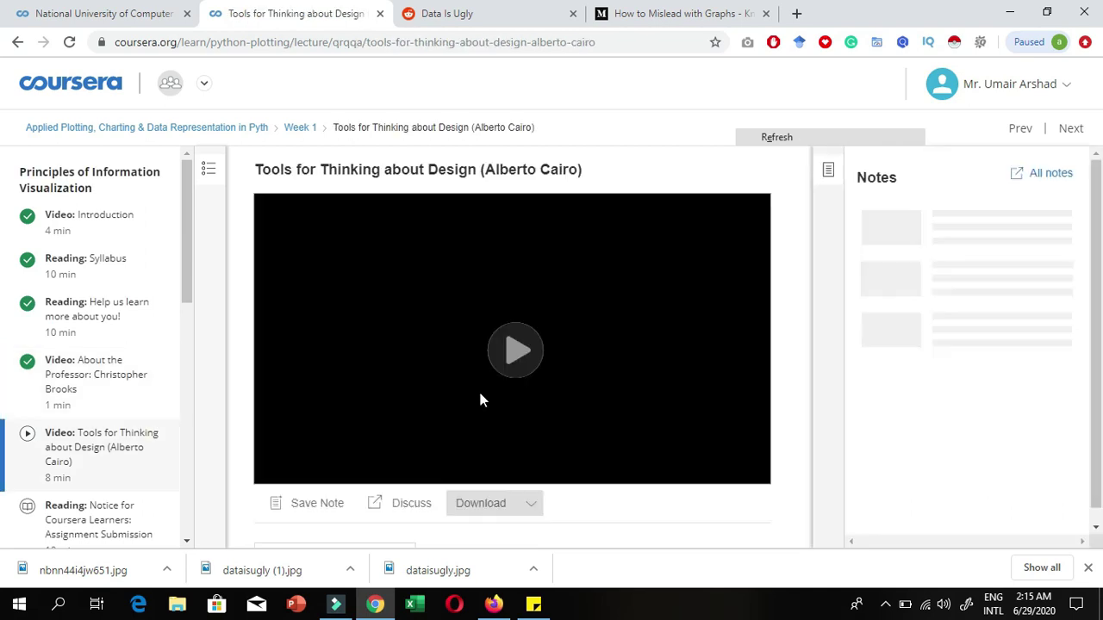
# Go through the assignment submission notice to the Hands-on Visualization Wheel item and agree to use the tool responsibly.
pyautogui.scroll(-1, 68, 431)
pyautogui.click(69, 430)
pyautogui.click(108, 492)
pyautogui.click(312, 390)
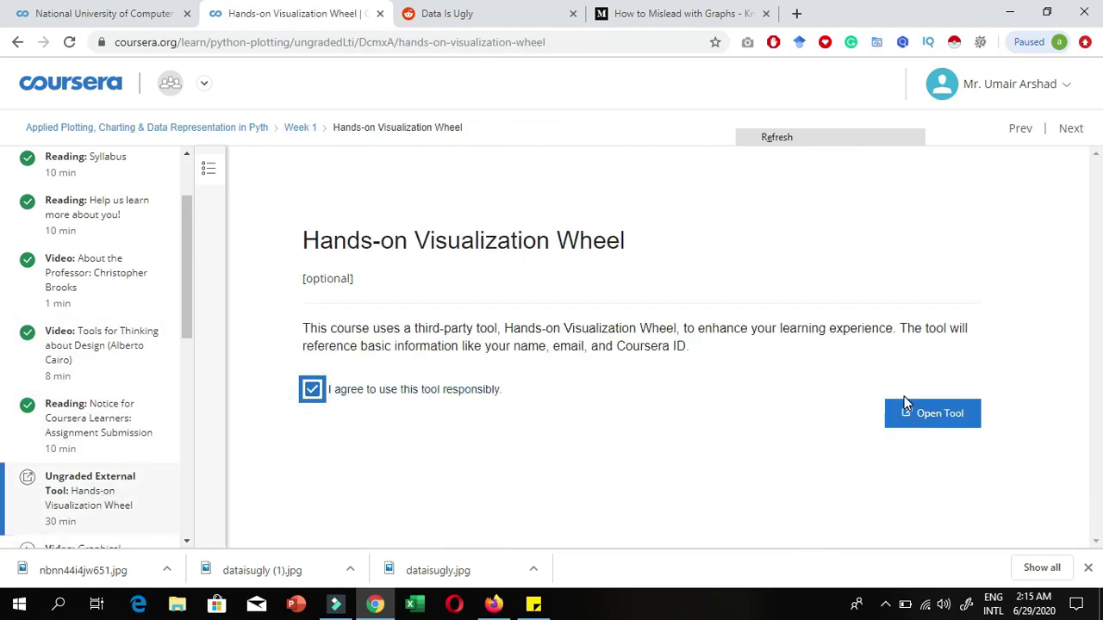
# Leave the Hands-on Visualization Wheel item and open the Graphical heuristics: Data-ink ratio video.
pyautogui.click(904, 406)
pyautogui.hotkey('alt', 'Left')
pyautogui.scroll(-2, 89, 423)
pyautogui.click(88, 423)
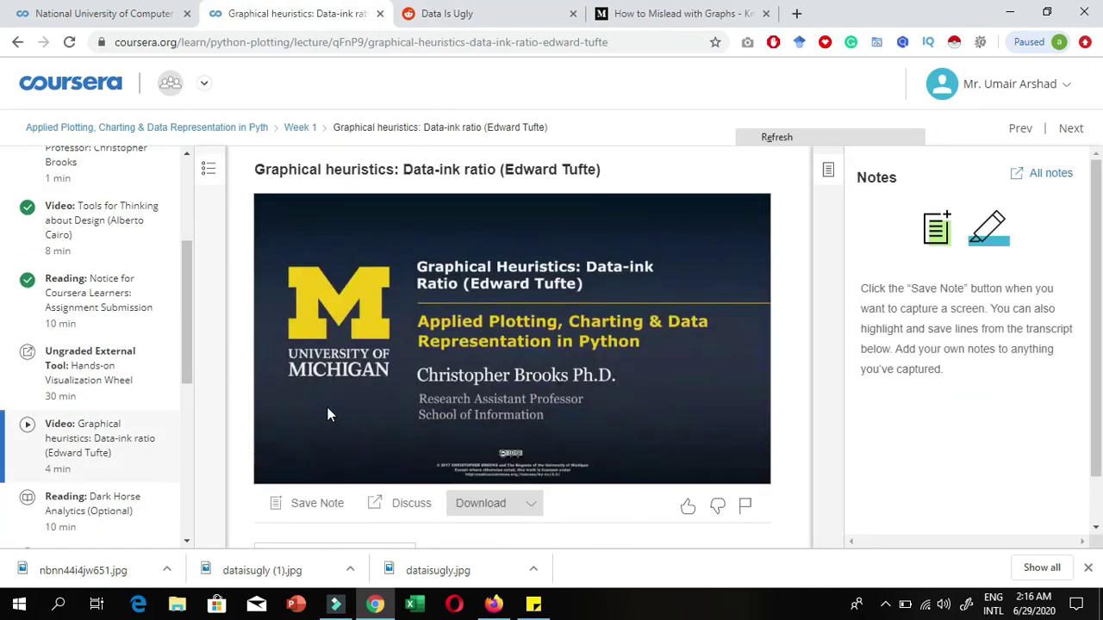
# Return to the Hands-on Visualization Wheel item, accept its usage agreement and launch the external tool.
pyautogui.hotkey('alt', 'Left')
pyautogui.click(408, 393)
pyautogui.click(904, 406)
pyautogui.scroll(-10, 271, 423)
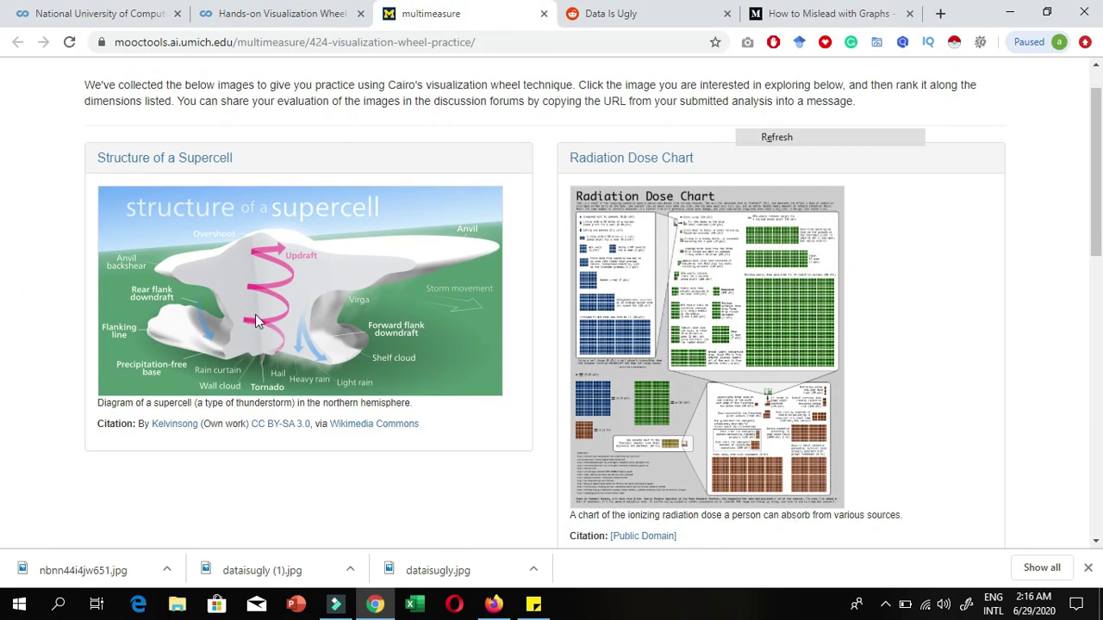
# Open the Radiation Dose Chart for a new evaluation in the visualization wheel practice.
pyautogui.scroll(10, 270, 349)
pyautogui.click(957, 89)
pyautogui.hotkey('alt', 'Left')
pyautogui.click(610, 208)
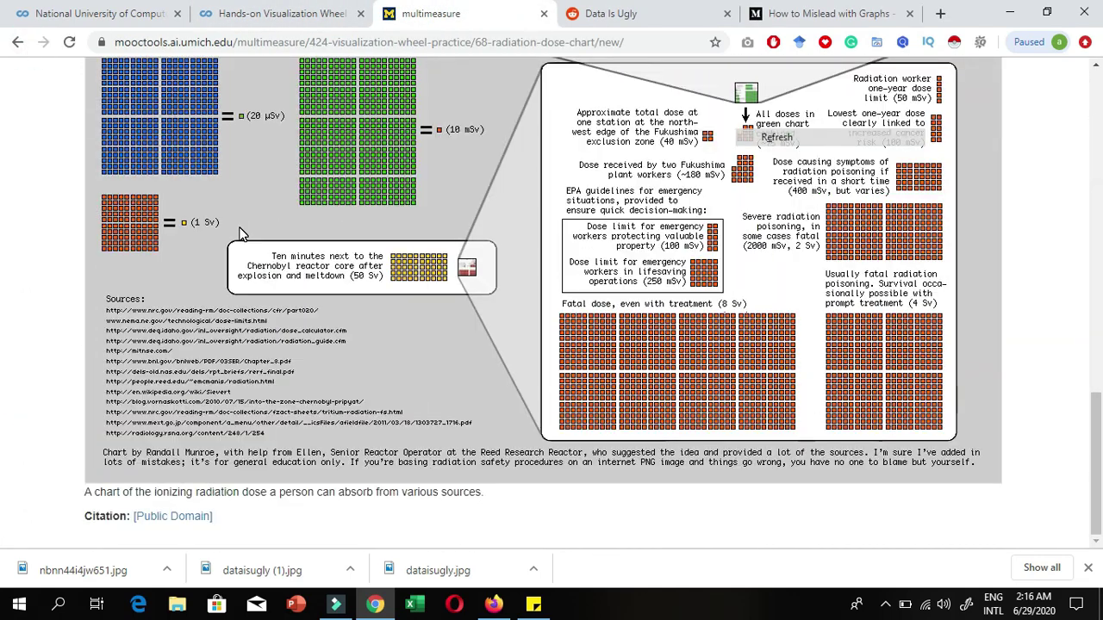
pyautogui.scroll(10, 772, 301)
# Enter "no idea" in the Radiation Dose Chart evaluation, submit it and close the external tool.
pyautogui.click(773, 301)
pyautogui.write('no idea')
pyautogui.click(963, 449)
pyautogui.click(543, 14)
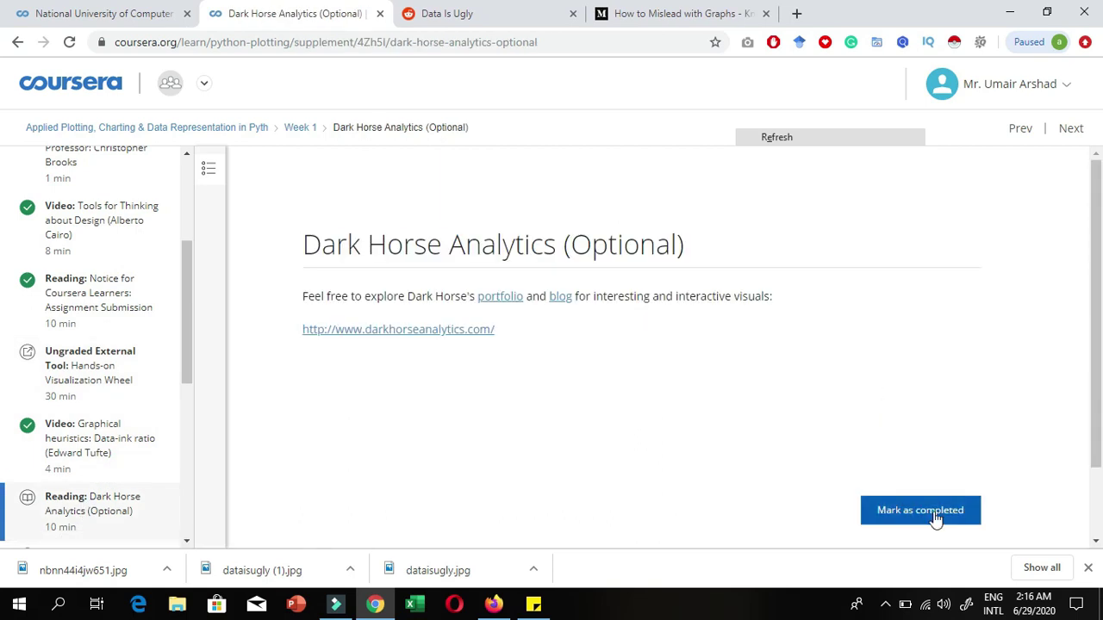
# Complete the course items from the Dark Horse Analytics reading through the "Useful Junk?" reading.
pyautogui.click(78, 405)
pyautogui.click(87, 482)
pyautogui.click(77, 414)
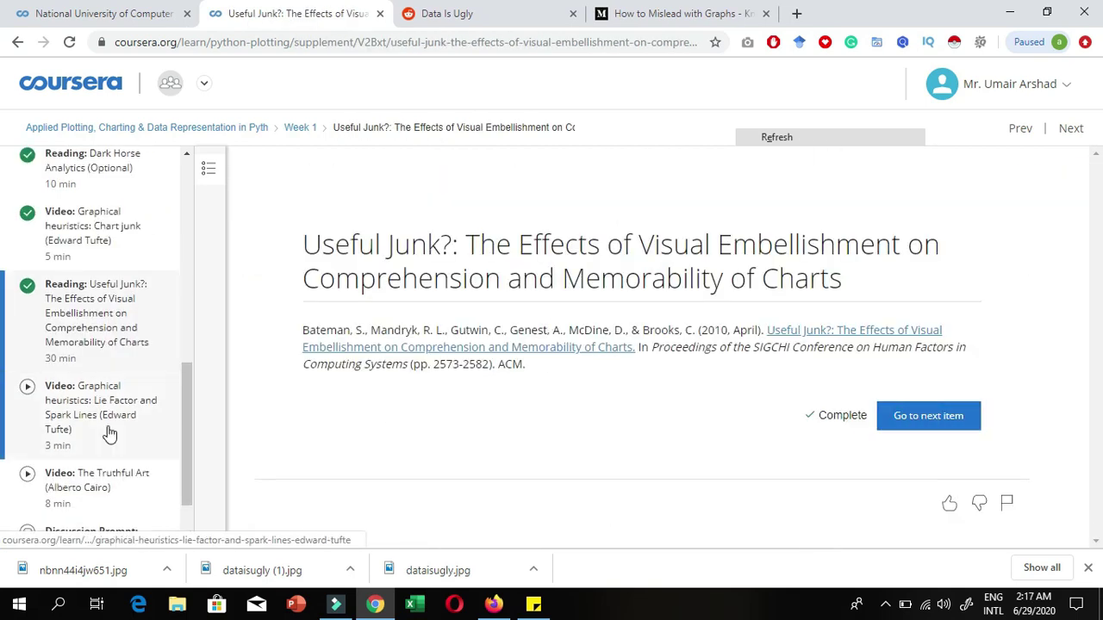
# Complete the Lie Factor and Spark Lines video and skip The Truthful Art video to about 8:27.
pyautogui.click(92, 402)
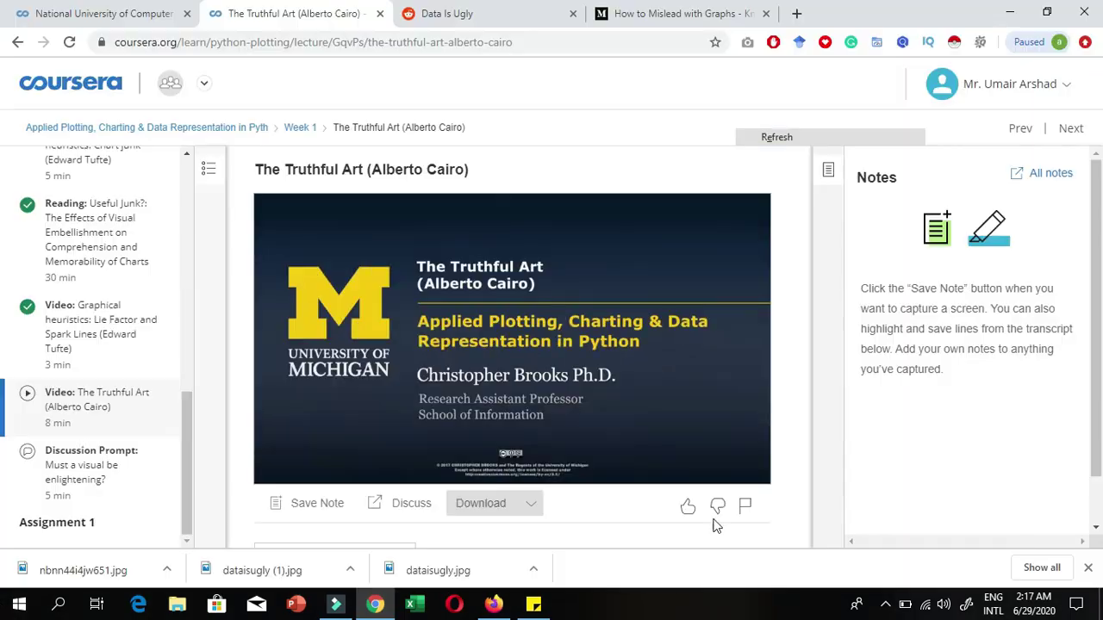
pyautogui.click(92, 470)
pyautogui.hotkey('alt', 'Left')
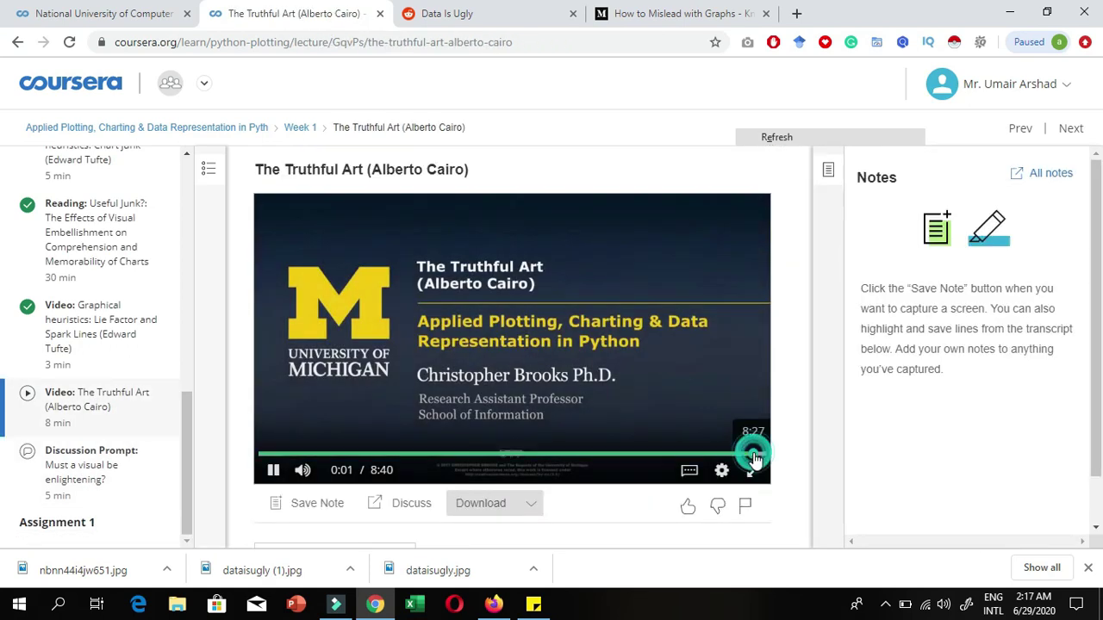
# Submit "ok" as the response to the "Must a visual be enlightening?" discussion prompt.
pyautogui.hotkey('alt', 'Right')
pyautogui.scroll(-2, 491, 390)
pyautogui.click(491, 383)
pyautogui.write('ok')
pyautogui.hotkey('ctrl', 'Return')
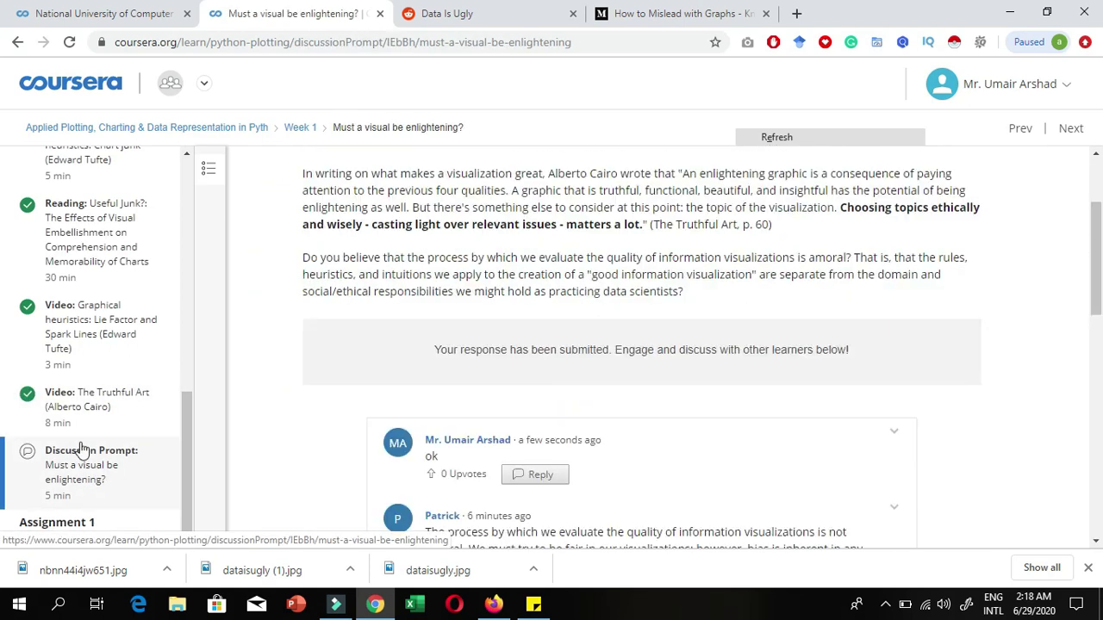
# Complete the Assignment 1 reading, then open the Graphics Lies, Misleading Visuals peer-graded assignment and accept the Honor Code.
pyautogui.scroll(-8, 52, 504)
pyautogui.click(91, 376)
pyautogui.click(68, 449)
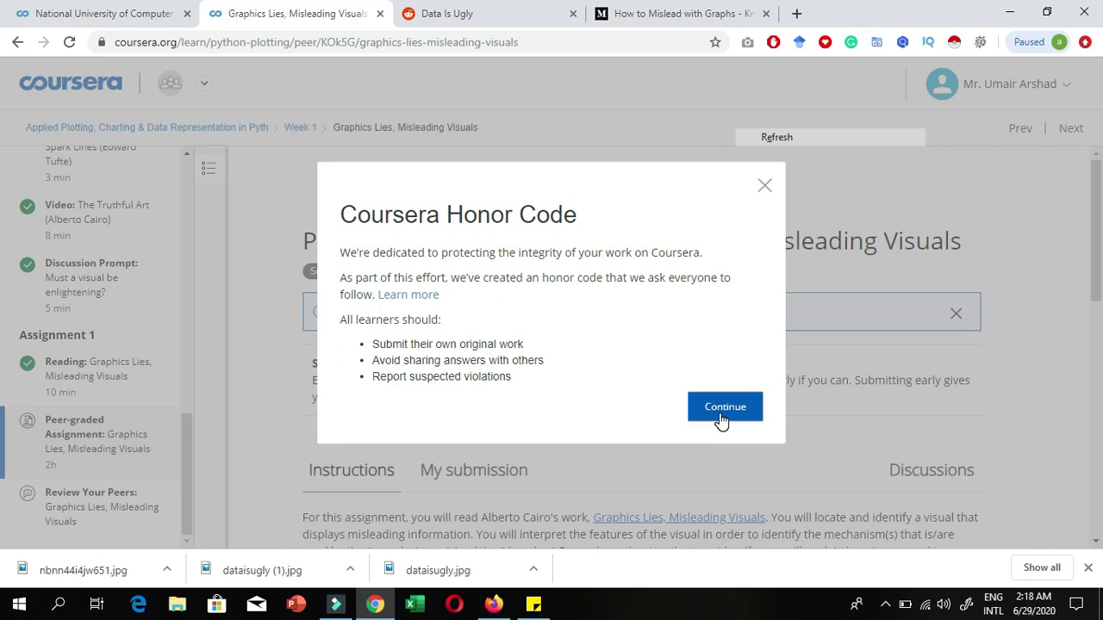
pyautogui.click(722, 413)
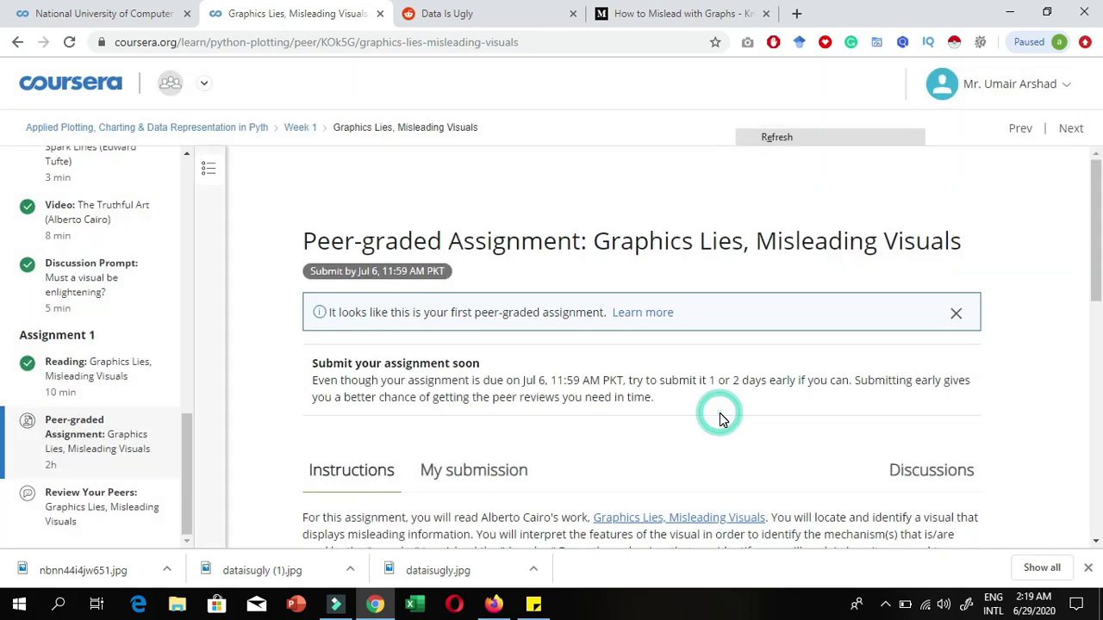
# Review the peer-graded assignment's deadline note, introduction and review criteria.
pyautogui.scroll(-2, 722, 420)
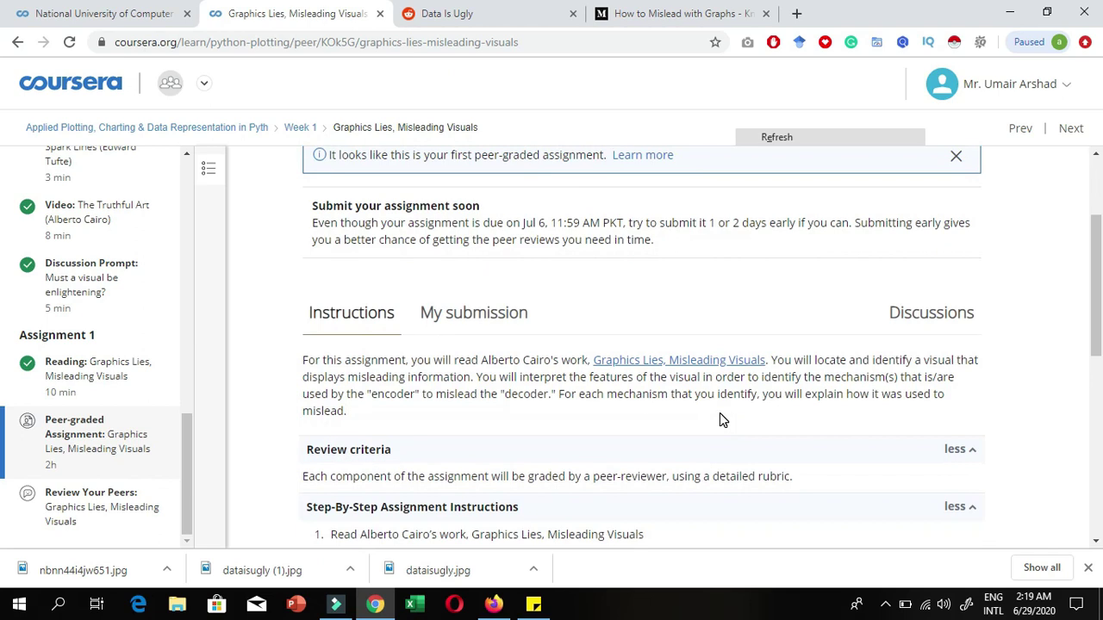
pyautogui.scroll(-3, 559, 439)
pyautogui.scroll(5, 560, 440)
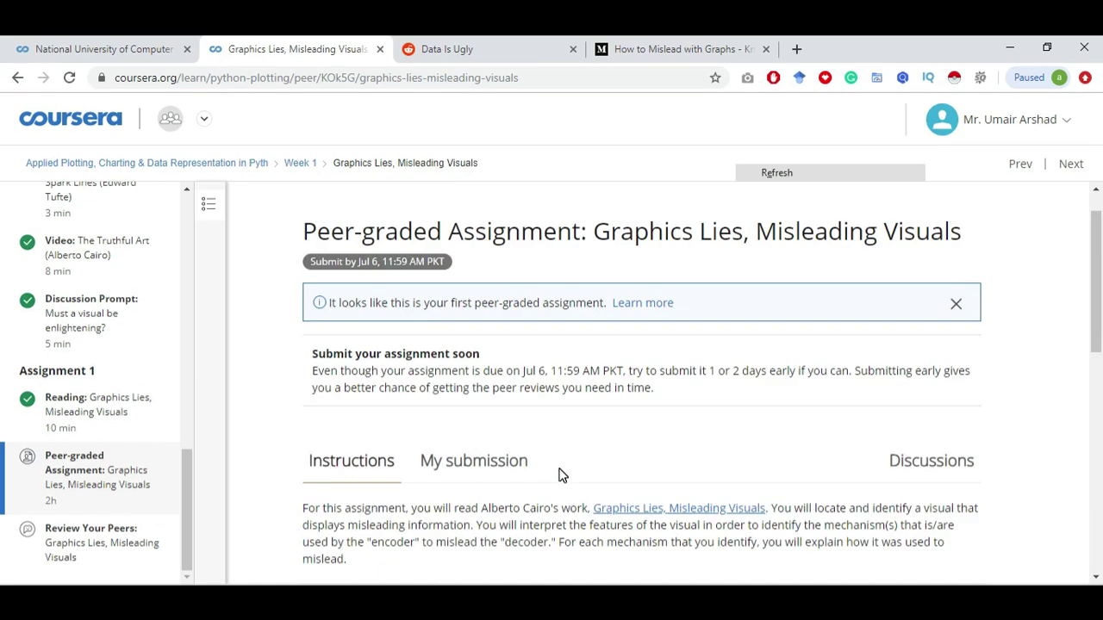
pyautogui.scroll(-1, 558, 475)
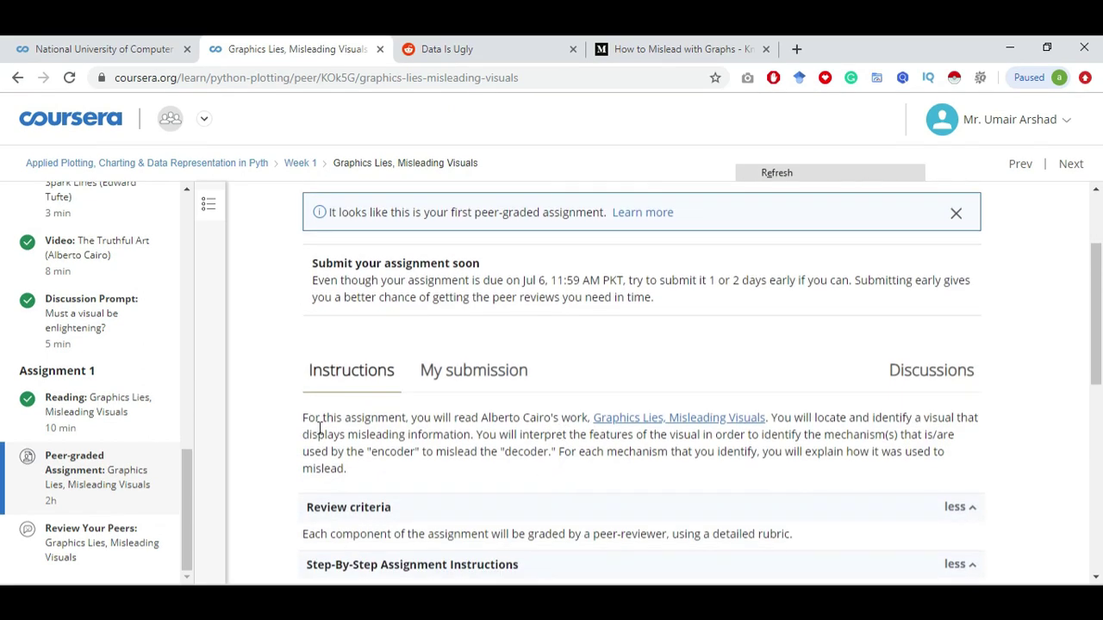
pyautogui.moveTo(293, 426); pyautogui.dragTo(509, 420)
pyautogui.click(489, 421)
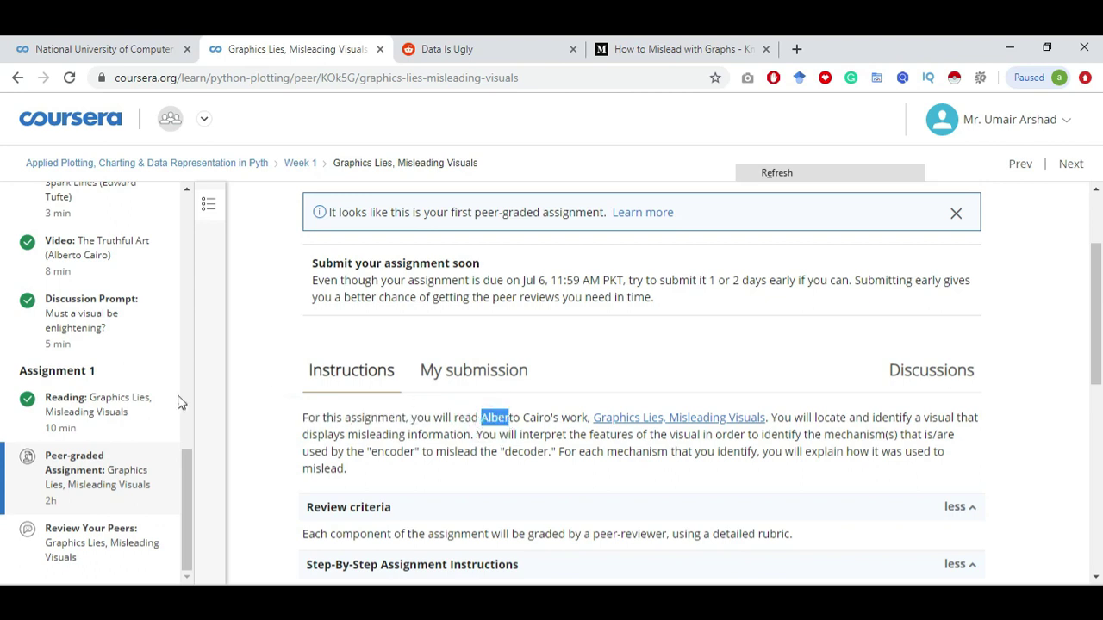
# Open the paper linked in the Graphics Lies, Misleading Visuals reading and return to the peer-graded assignment.
pyautogui.click(65, 416)
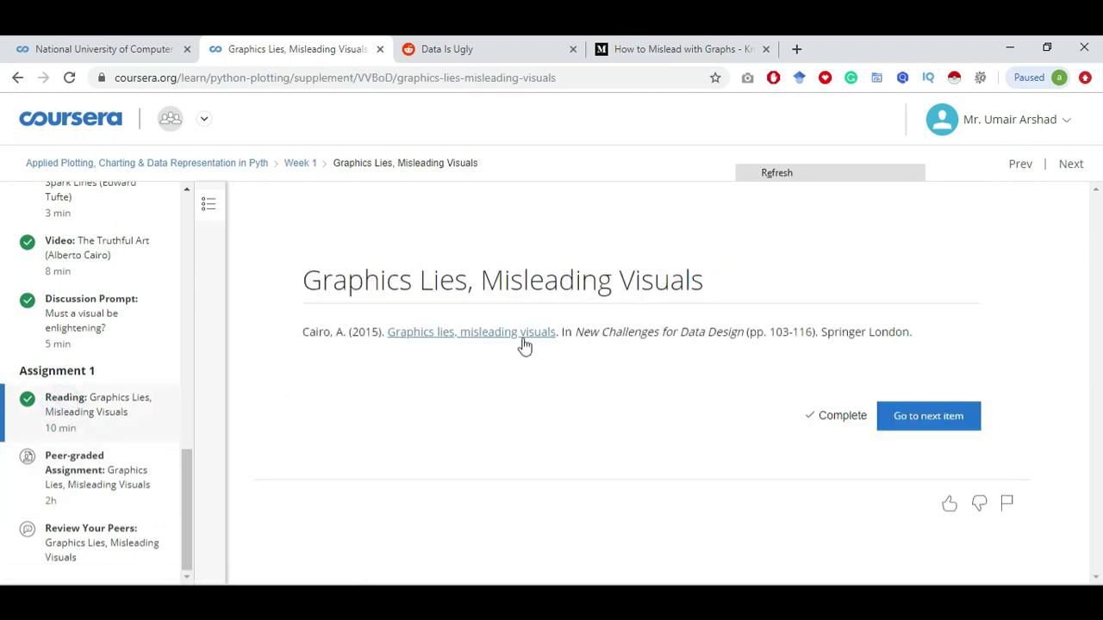
pyautogui.click(449, 337)
pyautogui.click(259, 48)
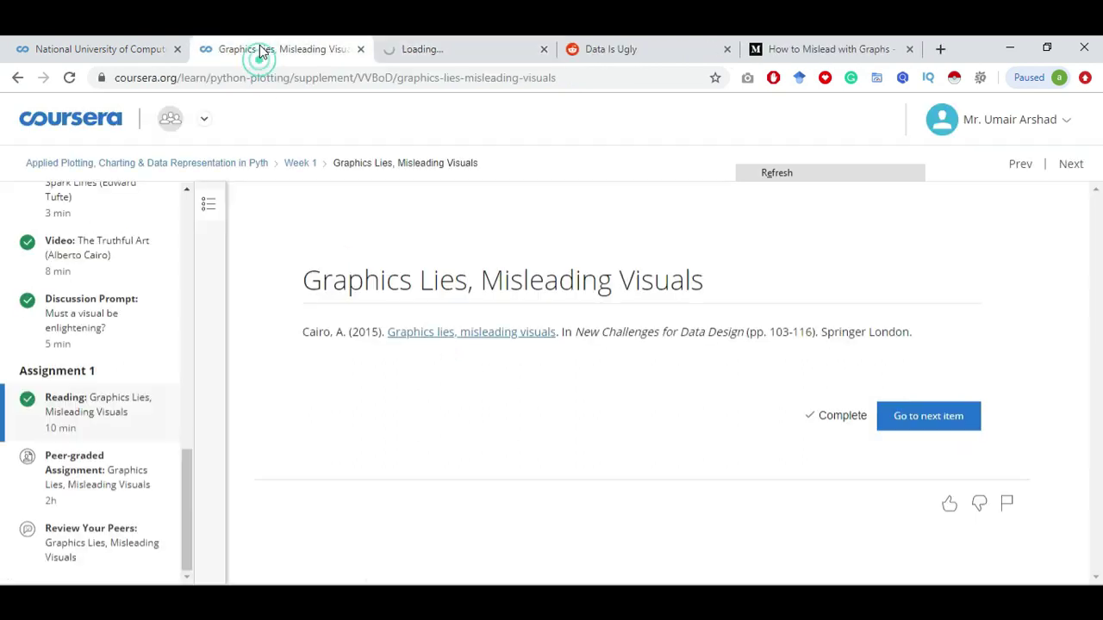
pyautogui.click(84, 484)
# Read what the assignment asks about locating and interpreting a misleading visual, including the step-by-step instructions.
pyautogui.scroll(-2, 616, 450)
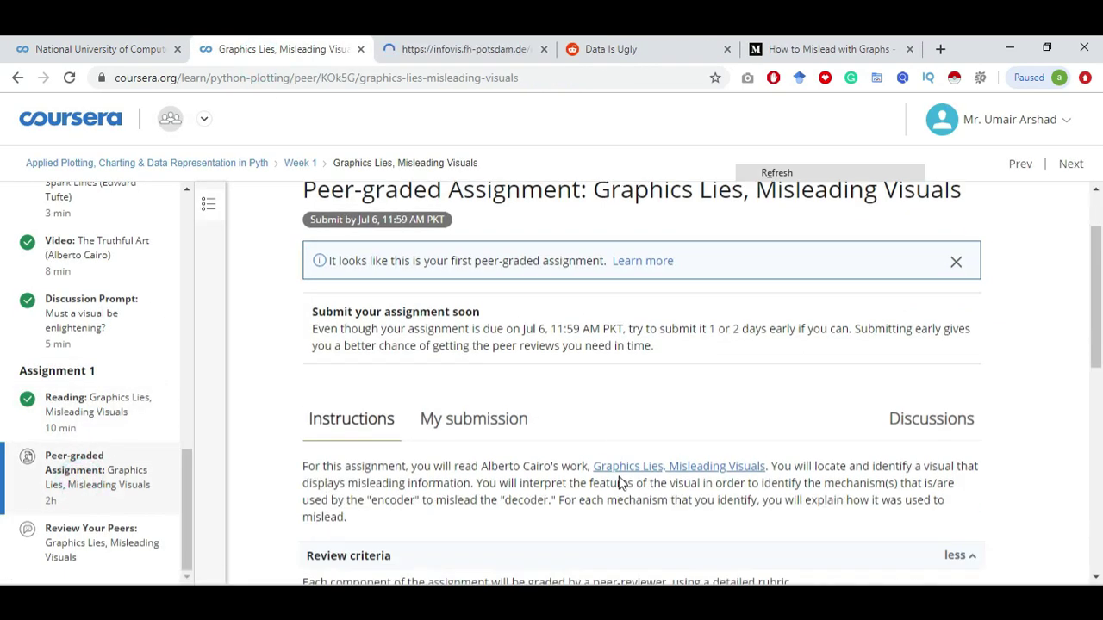
pyautogui.moveTo(774, 402); pyautogui.dragTo(955, 408)
pyautogui.moveTo(302, 419); pyautogui.dragTo(455, 418)
pyautogui.click(455, 418)
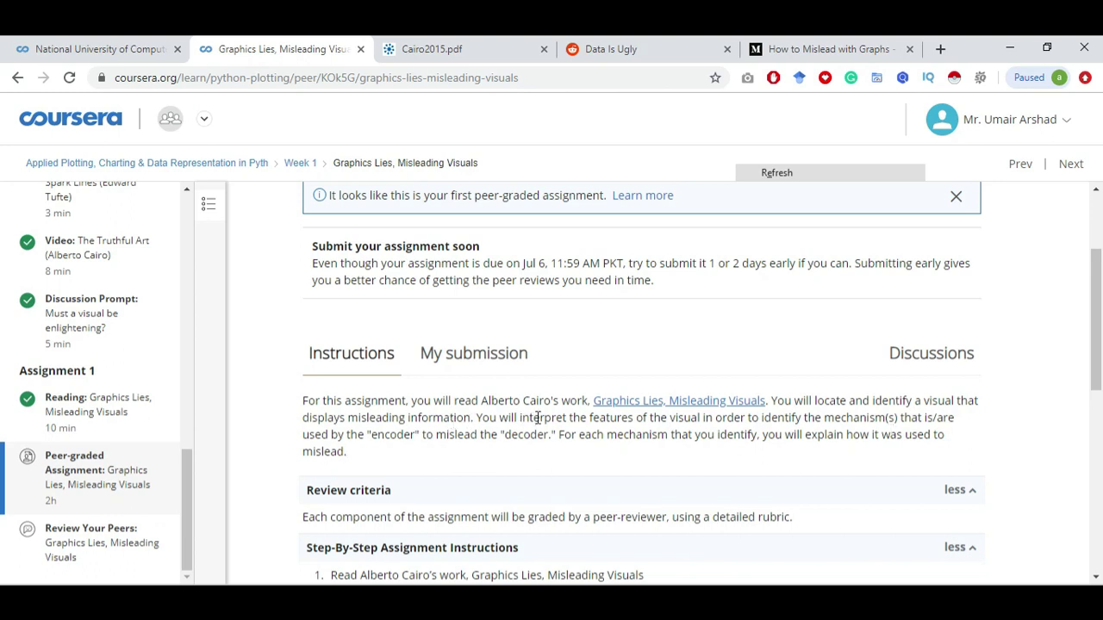
pyautogui.scroll(-1, 538, 417)
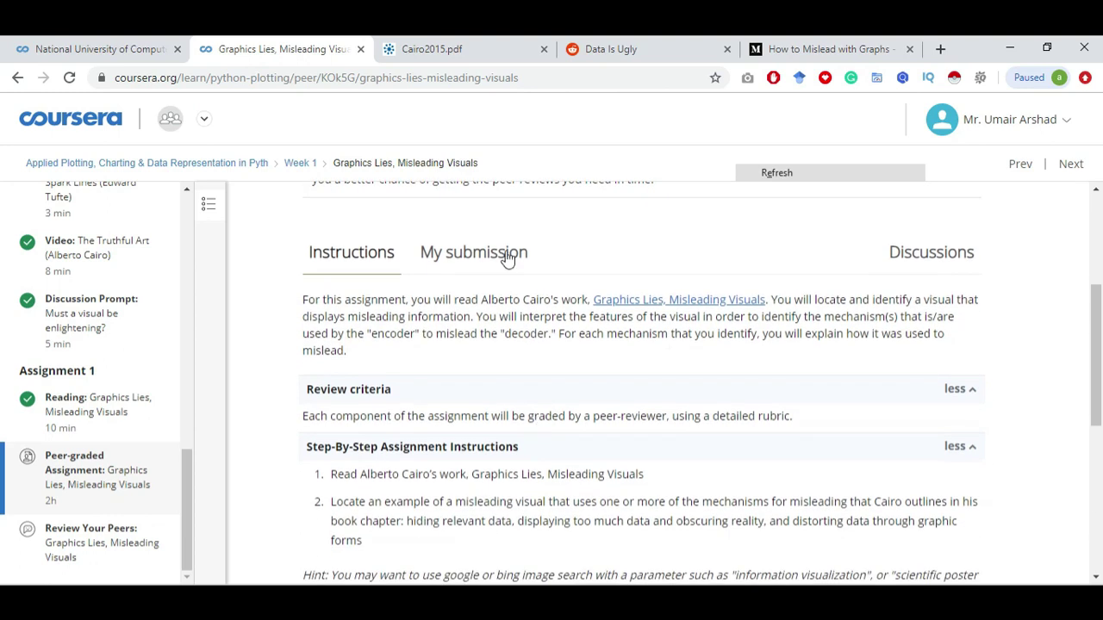
# Switch to Cairo2015.pdf and examine the chapter title and its opening pages.
pyautogui.click(468, 51)
pyautogui.moveTo(480, 231); pyautogui.dragTo(603, 243)
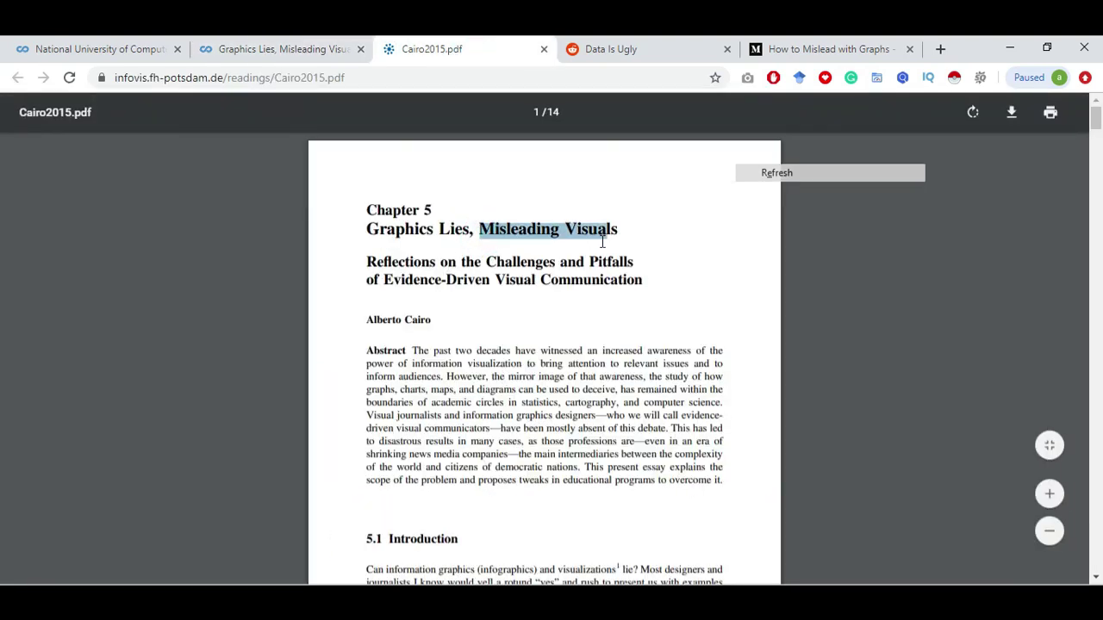
pyautogui.click(371, 229)
pyautogui.scroll(-15, 455, 337)
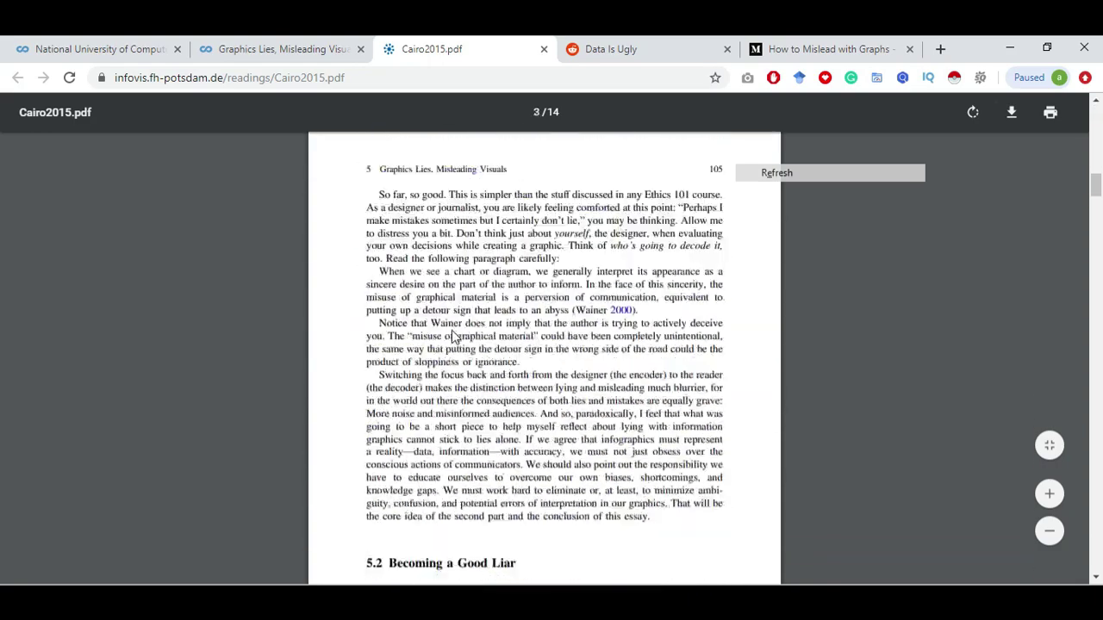
# Examine the paper's sales graphics in Fig. 5.1 and the choropleth and proportional symbol maps in Fig. 5.2.
pyautogui.keyDown('ctrl'); pyautogui.scroll(2, 451, 336); pyautogui.keyUp('ctrl')
pyautogui.scroll(-10, 452, 336)
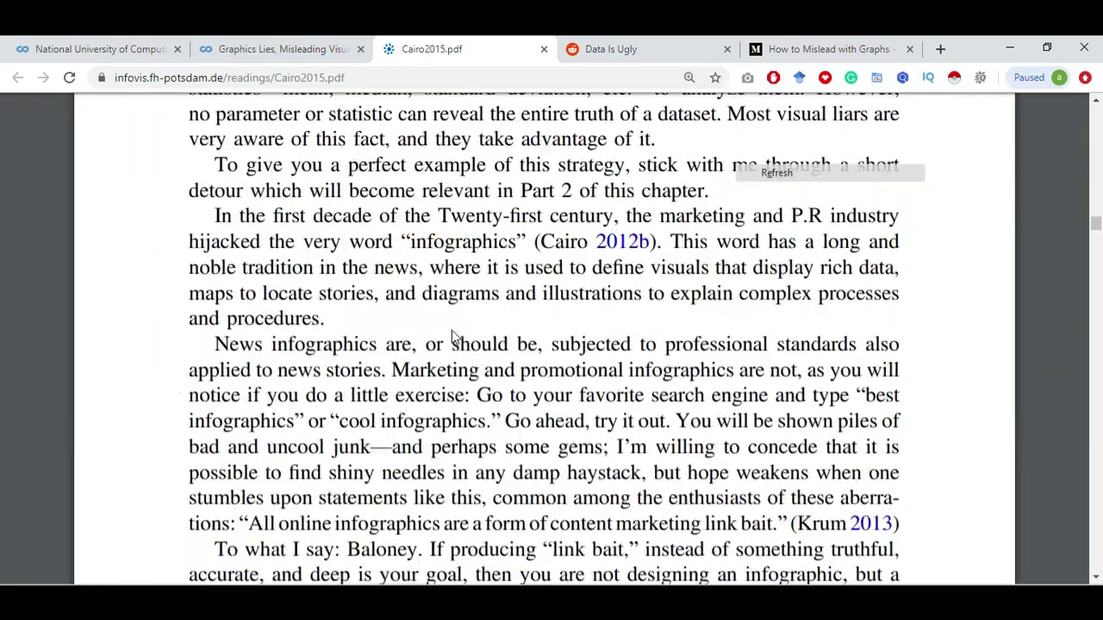
pyautogui.keyDown('ctrl'); pyautogui.scroll(-1, 451, 336); pyautogui.keyUp('ctrl')
pyautogui.scroll(-1, 452, 336)
pyautogui.scroll(3, 452, 336)
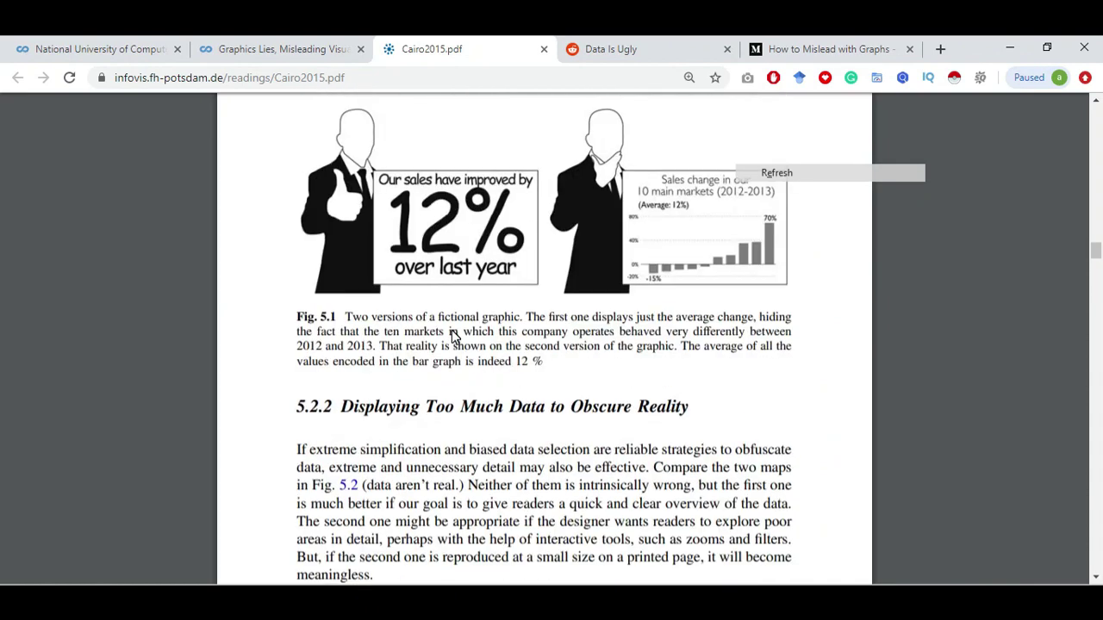
pyautogui.scroll(-3, 452, 336)
pyautogui.scroll(-5, 454, 336)
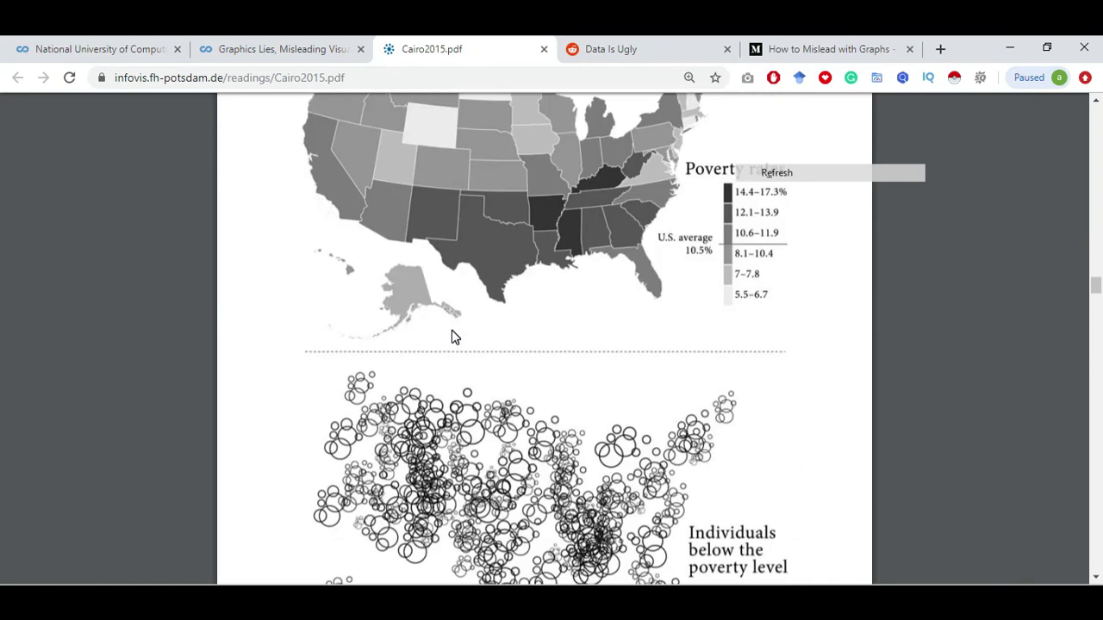
pyautogui.scroll(2, 454, 336)
pyautogui.scroll(1, 452, 336)
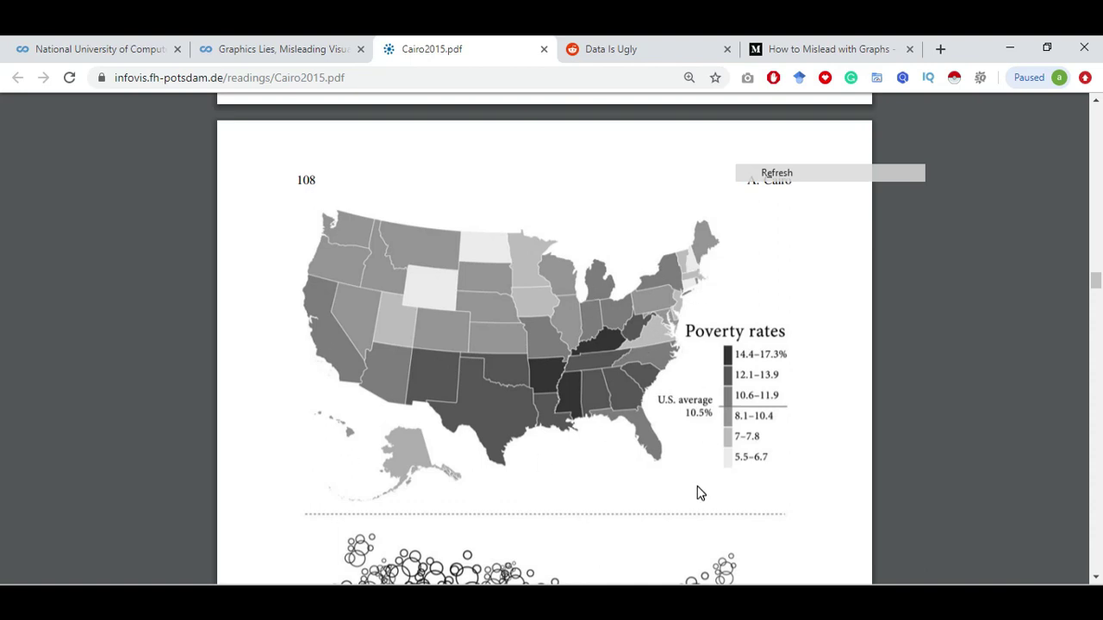
pyautogui.scroll(-3, 700, 493)
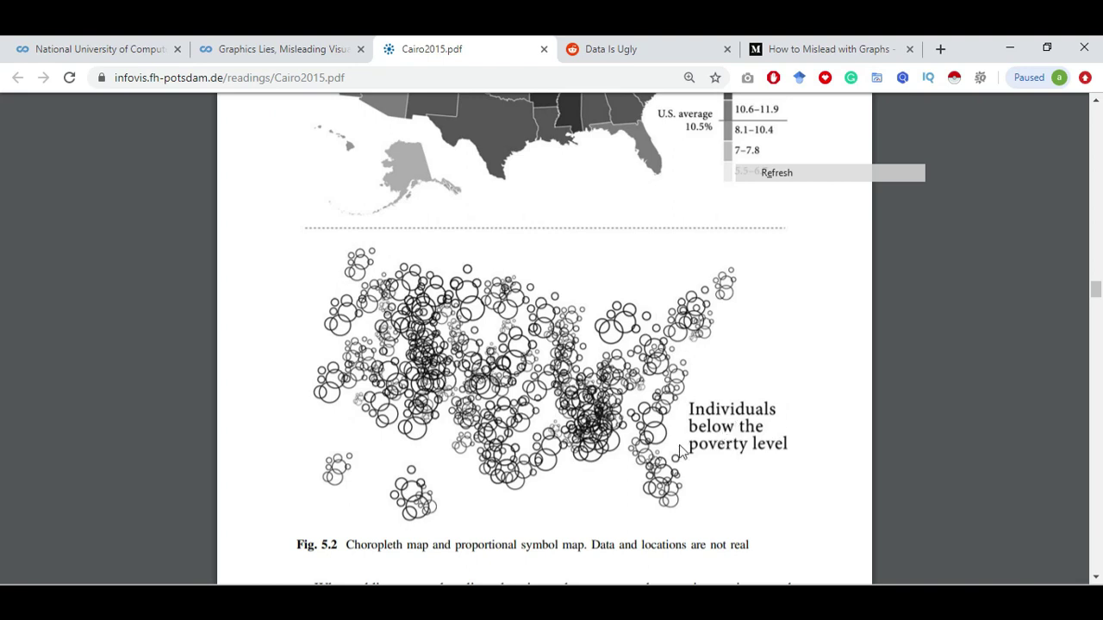
pyautogui.scroll(-1, 757, 455)
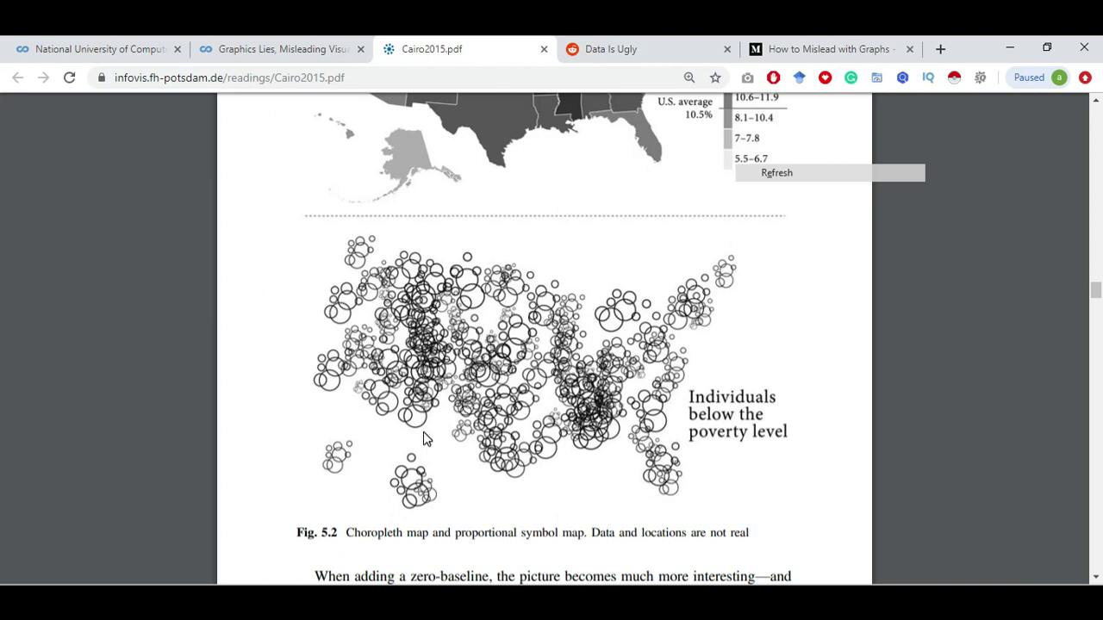
# Return to the chapter title Graphics Lies, Misleading Visuals and close Cairo2015.pdf.
pyautogui.scroll(15, 424, 433)
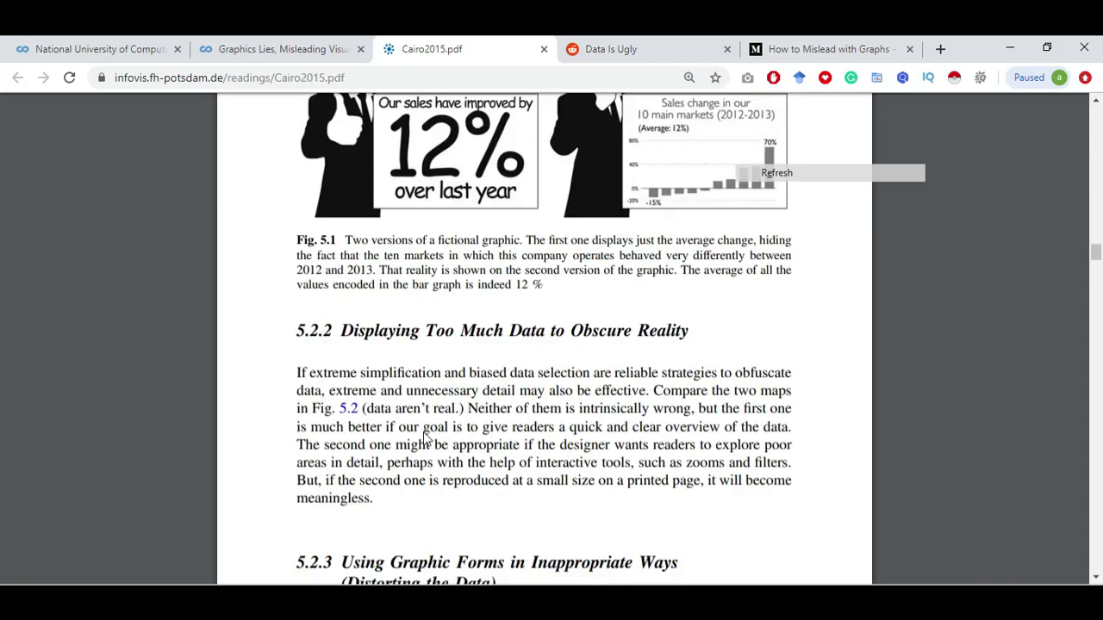
pyautogui.scroll(15, 423, 440)
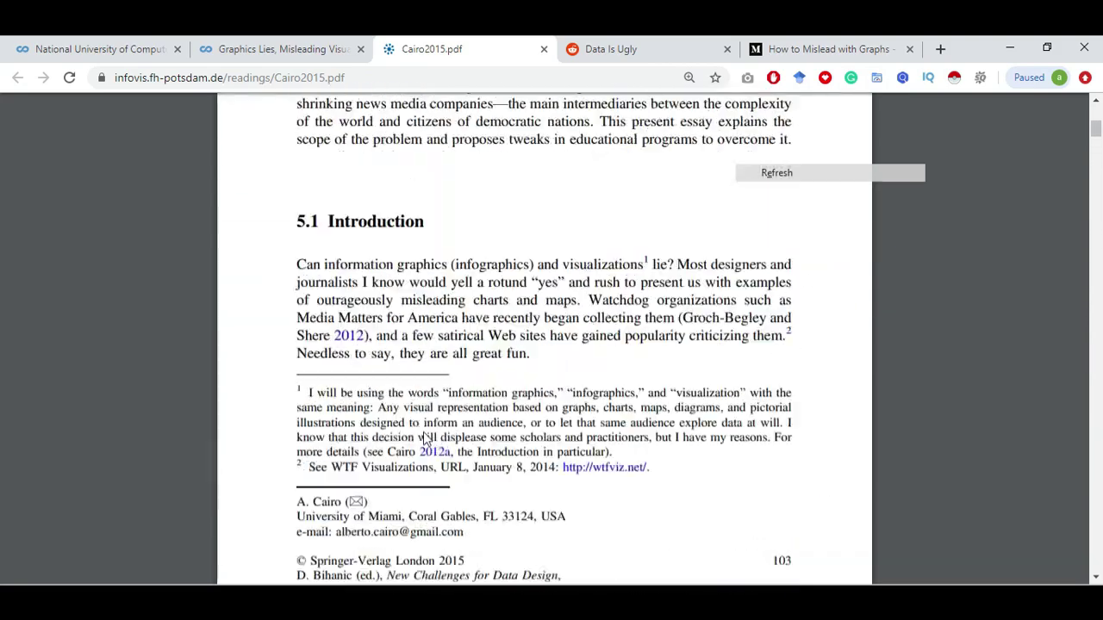
pyautogui.moveTo(456, 257); pyautogui.dragTo(493, 264)
pyautogui.click(646, 265)
pyautogui.click(451, 259)
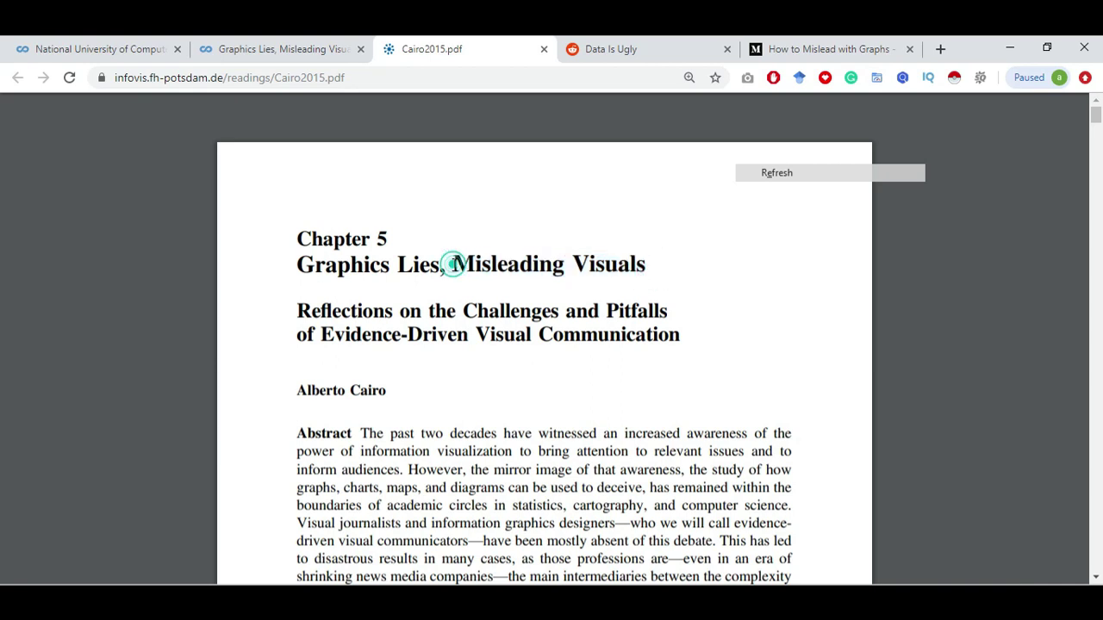
pyautogui.click(543, 49)
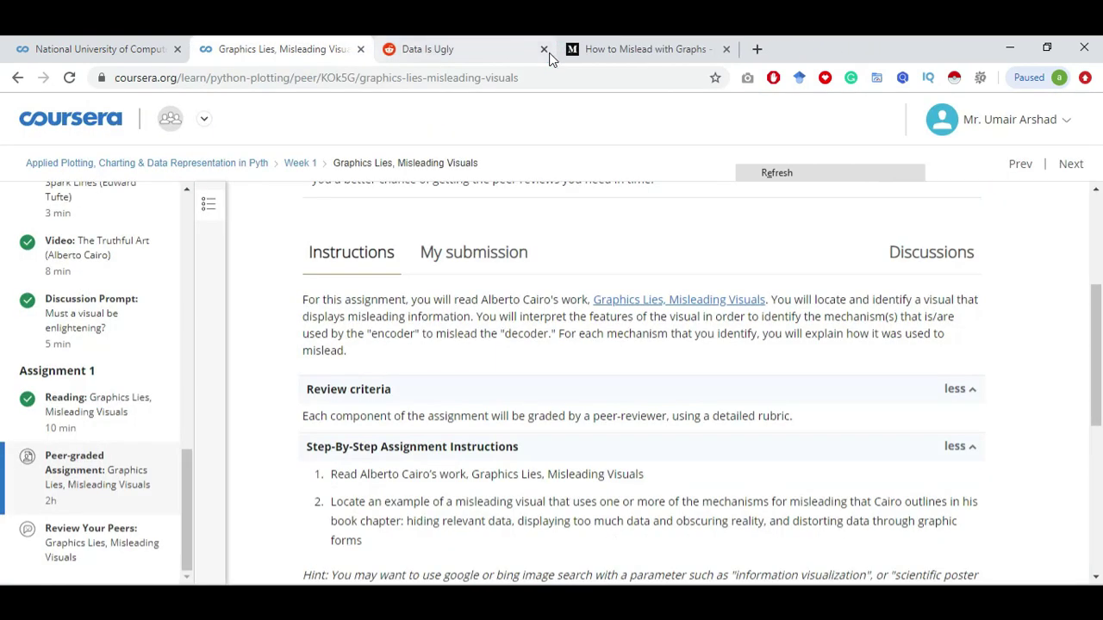
# Read the rest of the peer-graded assignment's instructions and open its submission form.
pyautogui.scroll(-5, 397, 536)
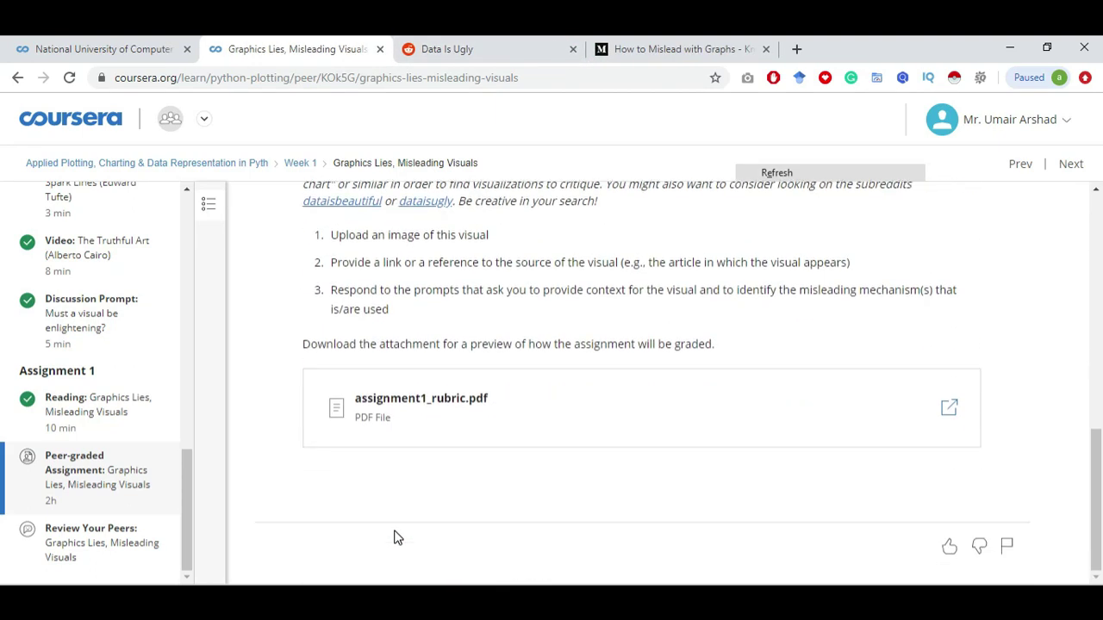
pyautogui.scroll(10, 396, 535)
pyautogui.click(452, 504)
pyautogui.scroll(-5, 450, 500)
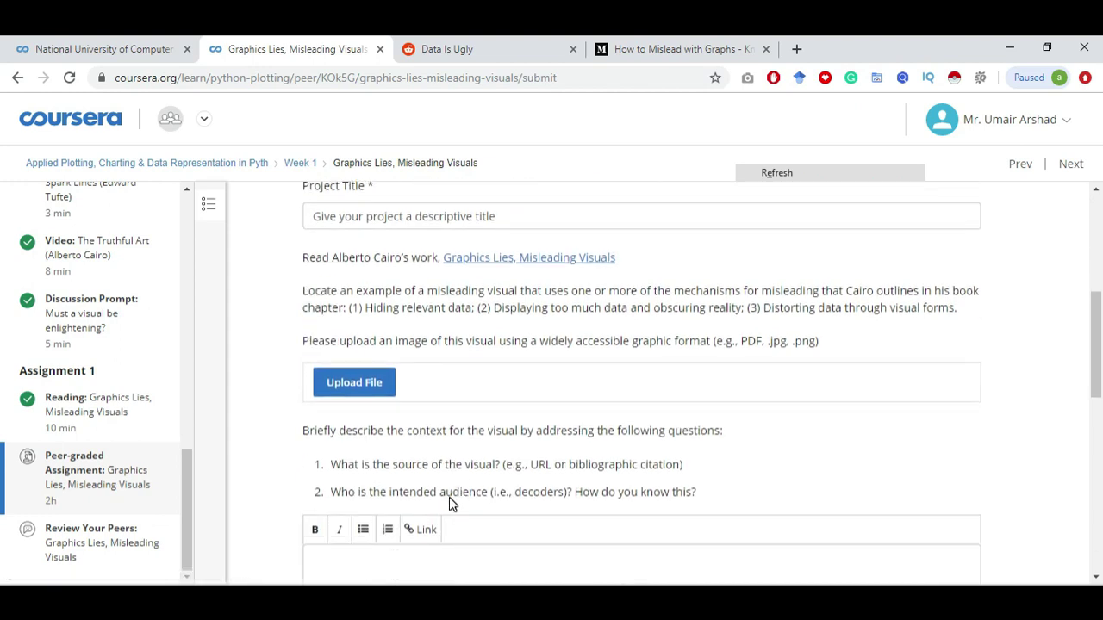
# Review the submission form's project title, image upload request and the context questions about the visual's source and intended audience.
pyautogui.click(374, 216)
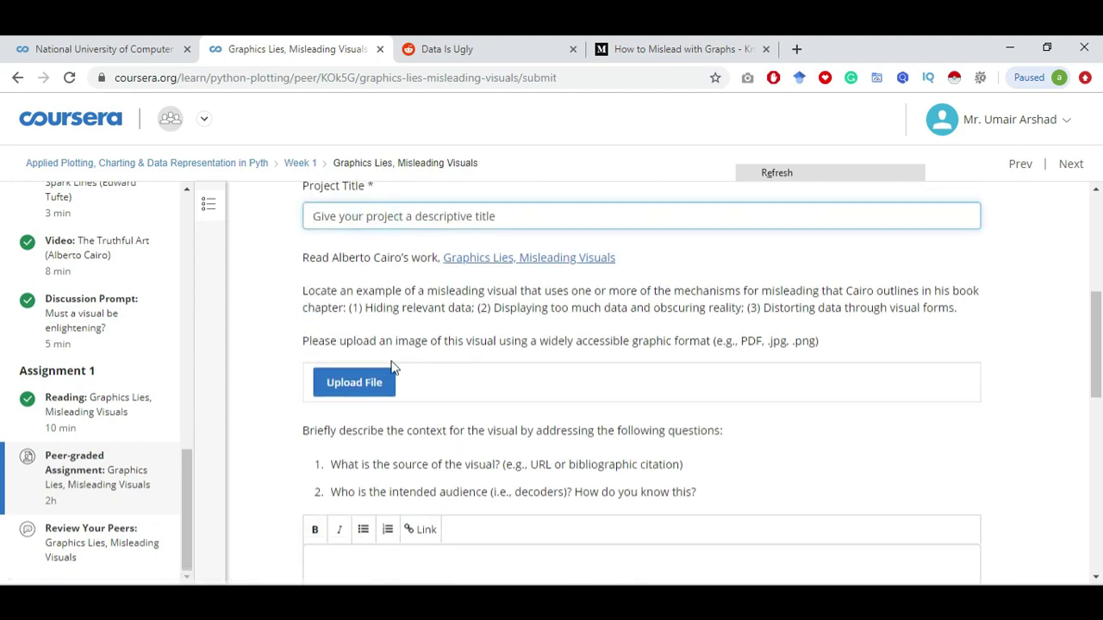
pyautogui.moveTo(357, 345); pyautogui.dragTo(463, 343)
pyautogui.click(468, 347)
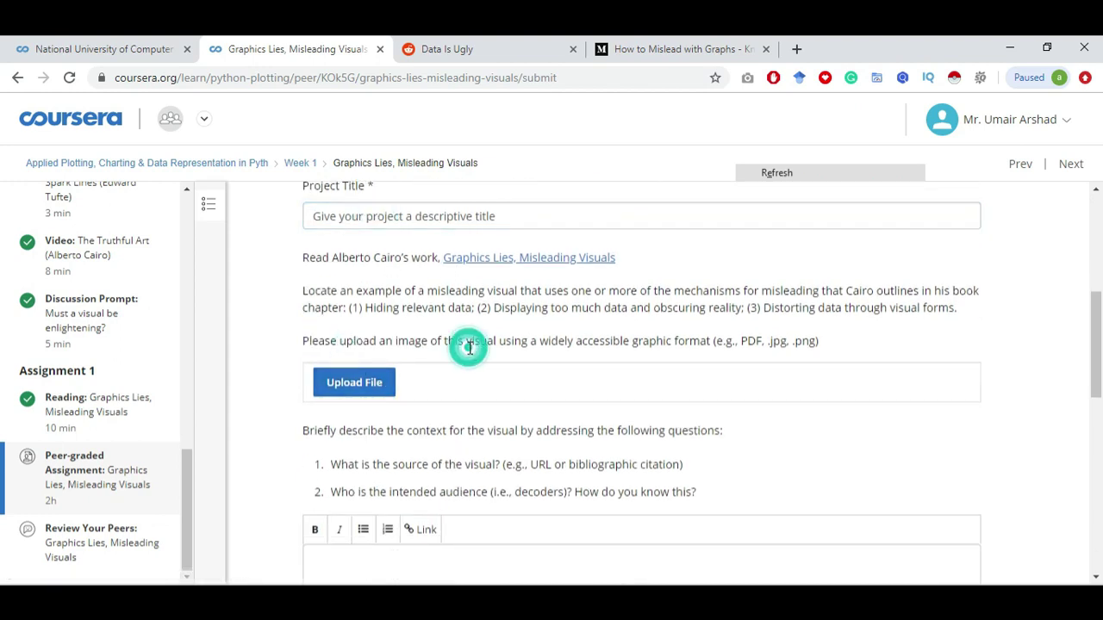
pyautogui.scroll(-3, 468, 340)
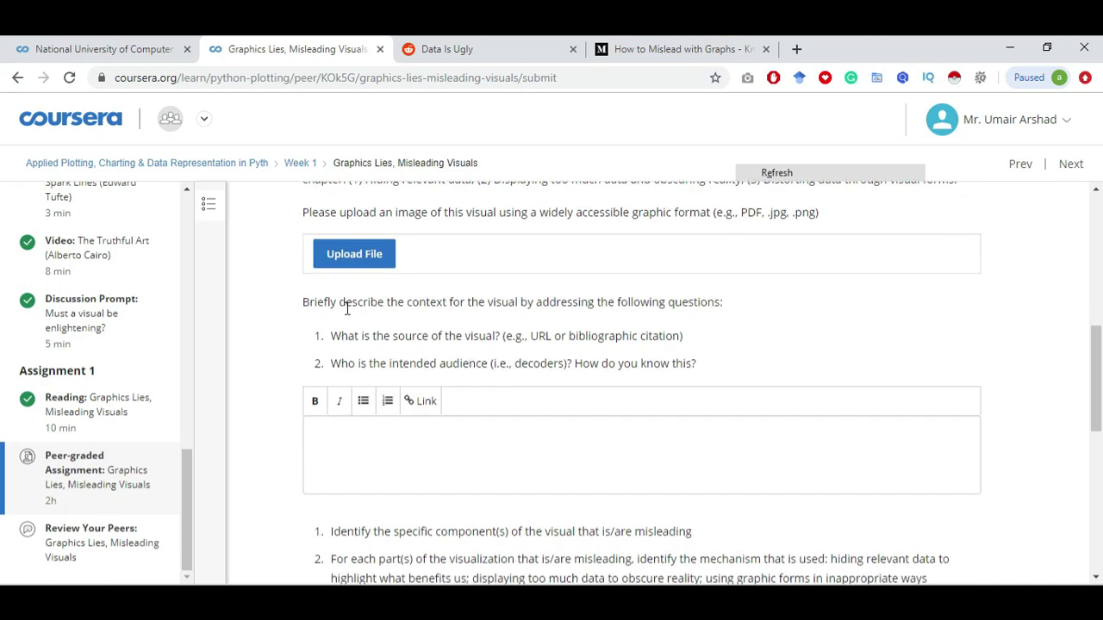
pyautogui.moveTo(333, 340); pyautogui.dragTo(515, 338)
pyautogui.click(495, 339)
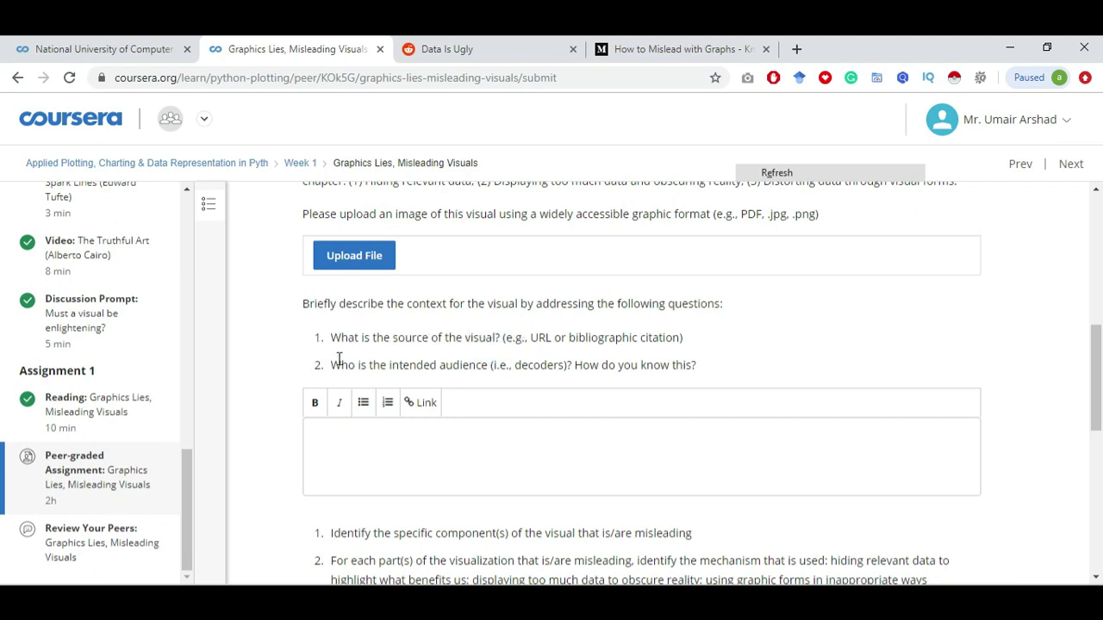
pyautogui.moveTo(332, 364); pyautogui.dragTo(492, 364)
pyautogui.click(495, 365)
pyautogui.click(694, 367)
pyautogui.moveTo(694, 366); pyautogui.dragTo(588, 362)
pyautogui.click(576, 365)
# Read the submission prompts on identifying misleading components, naming the mechanism used and explaining how it misleads.
pyautogui.scroll(-3, 576, 362)
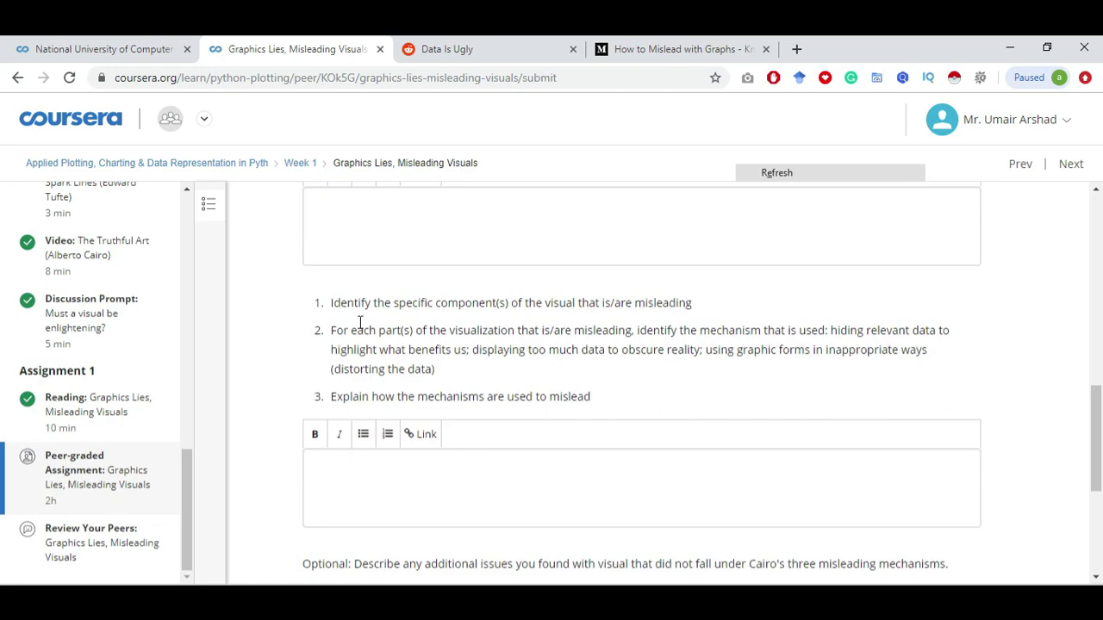
pyautogui.moveTo(329, 303)
pyautogui.mouseDown()
pyautogui.moveTo(697, 309)
pyautogui.moveTo(325, 307)
pyautogui.mouseUp()
pyautogui.click(694, 307)
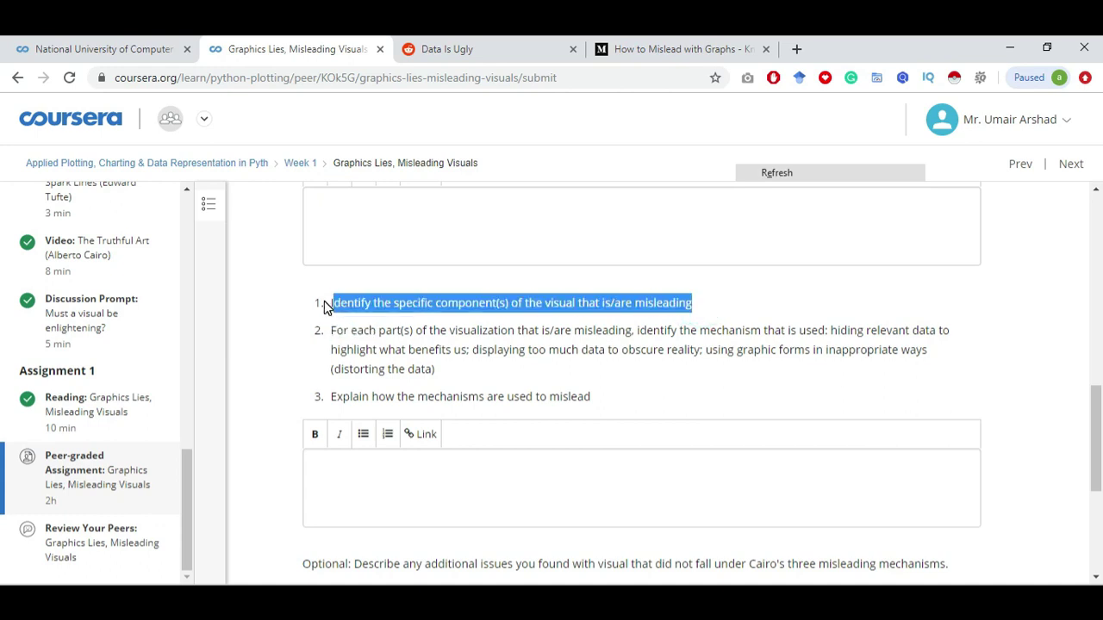
pyautogui.click(464, 340)
pyautogui.moveTo(335, 333); pyautogui.dragTo(928, 345)
pyautogui.click(833, 324)
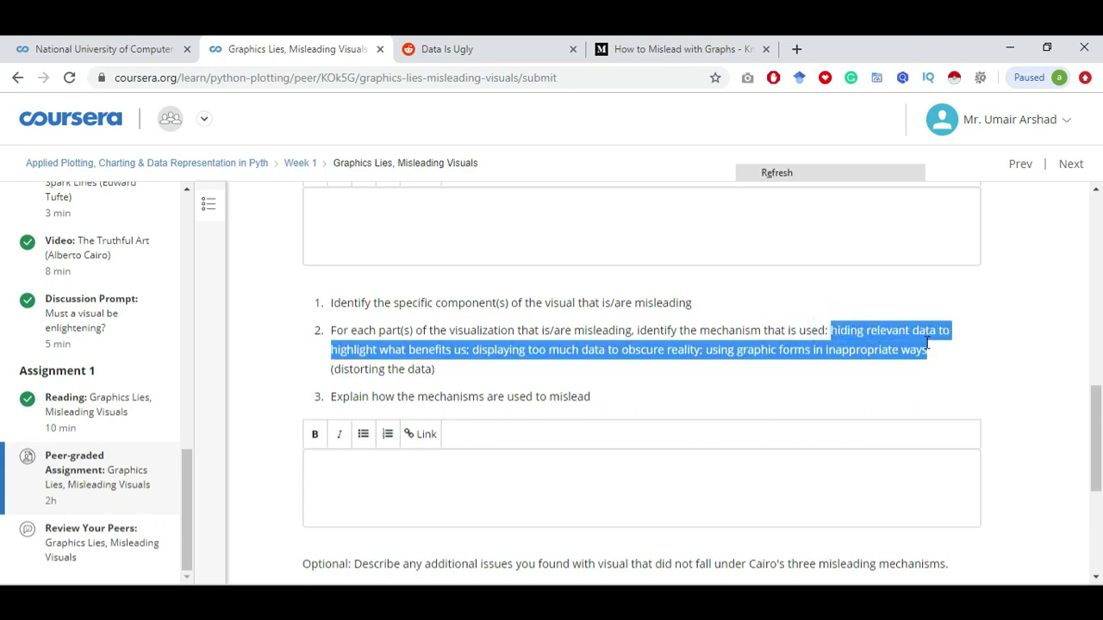
pyautogui.click(562, 355)
pyautogui.moveTo(389, 352); pyautogui.dragTo(674, 344)
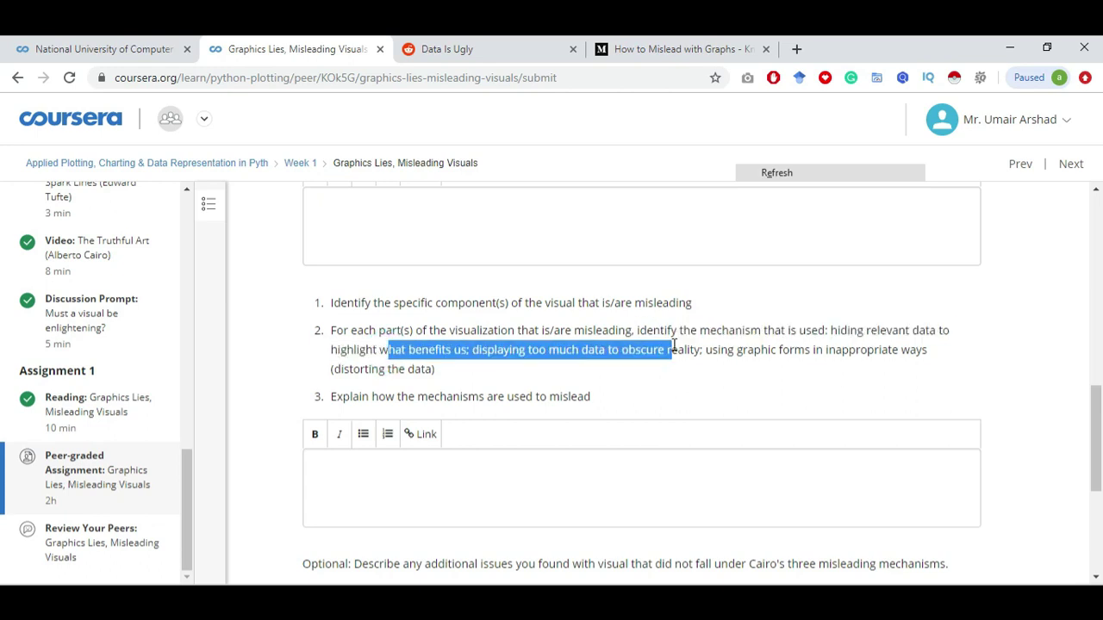
pyautogui.click(696, 364)
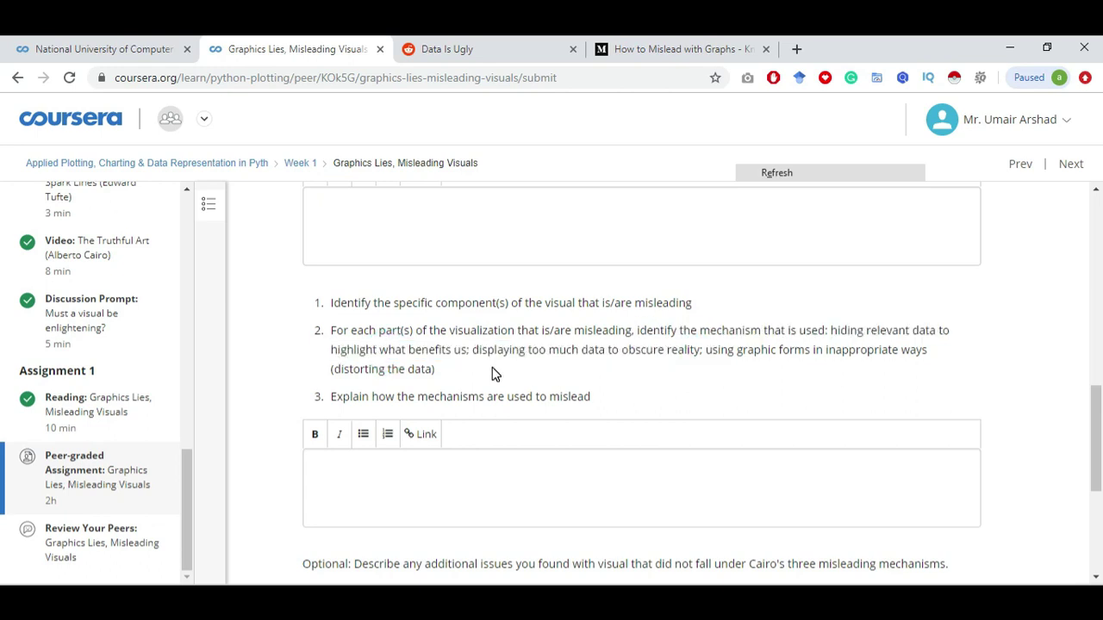
pyautogui.scroll(-1, 492, 367)
pyautogui.moveTo(335, 328); pyautogui.dragTo(594, 329)
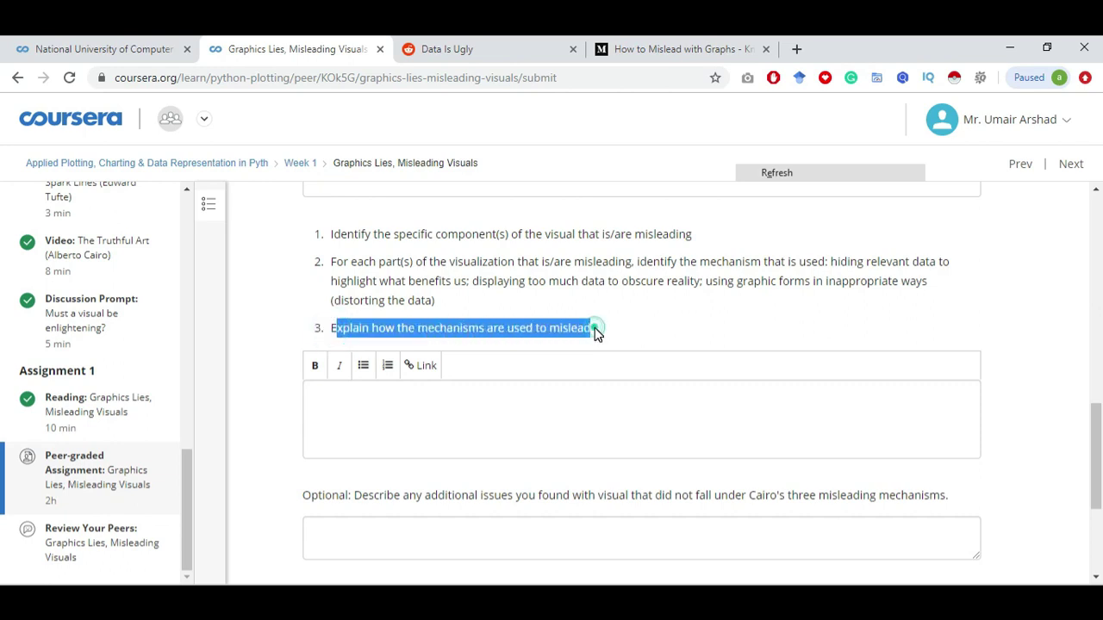
pyautogui.click(595, 330)
# Look at the How to Mislead with Graphs article and examine the Zika virus bar graph in the Data Is Ugly post.
pyautogui.scroll(5, 377, 293)
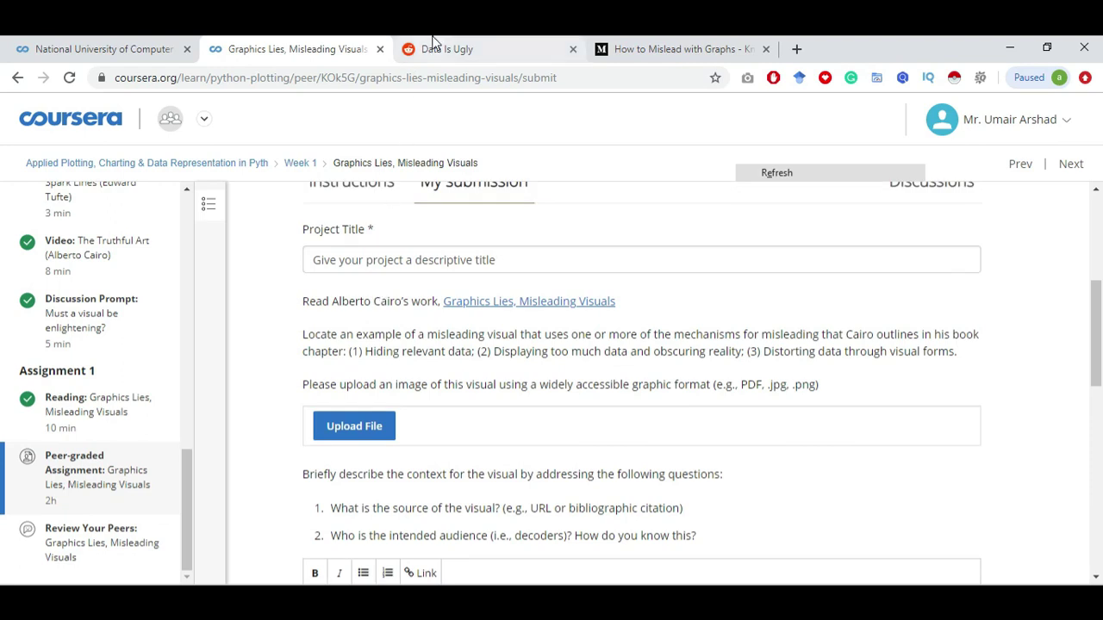
pyautogui.click(431, 49)
pyautogui.click(745, 45)
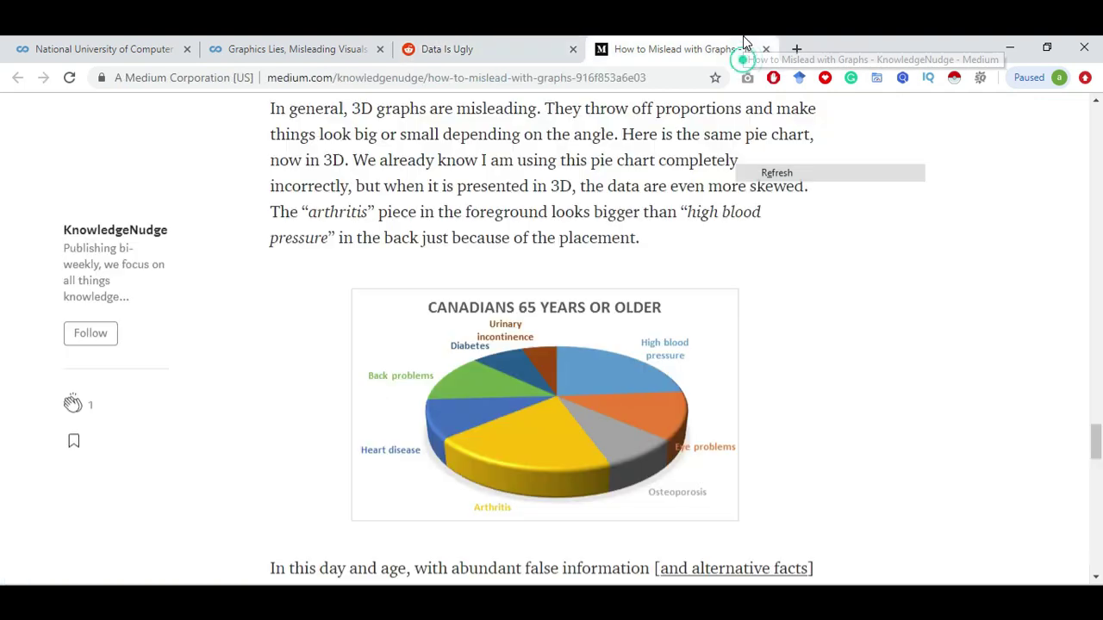
pyautogui.click(492, 45)
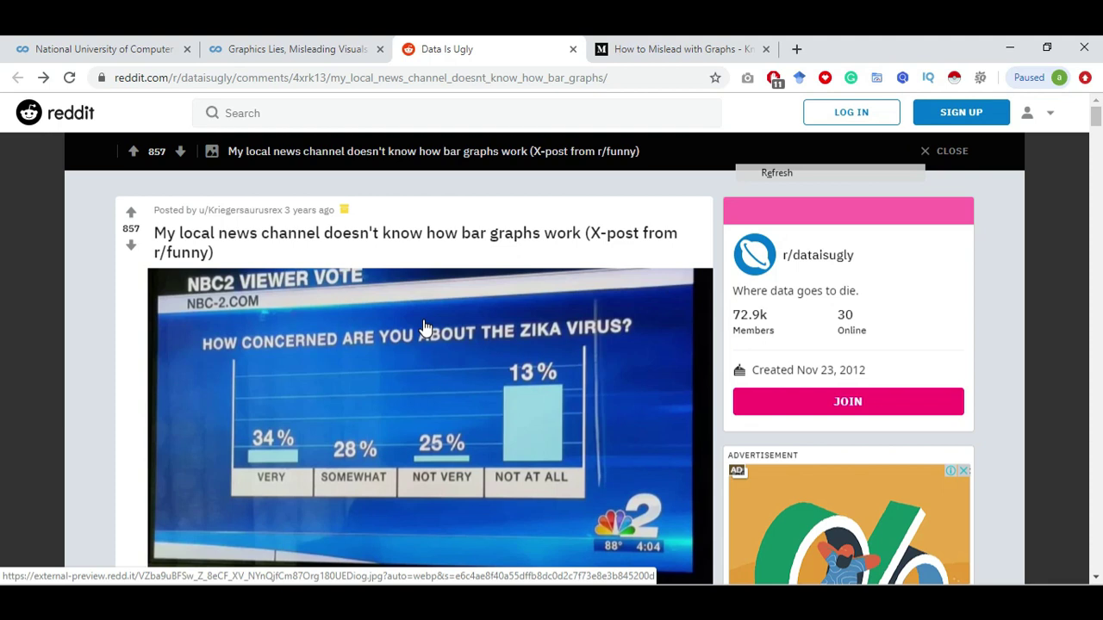
pyautogui.scroll(-1, 424, 328)
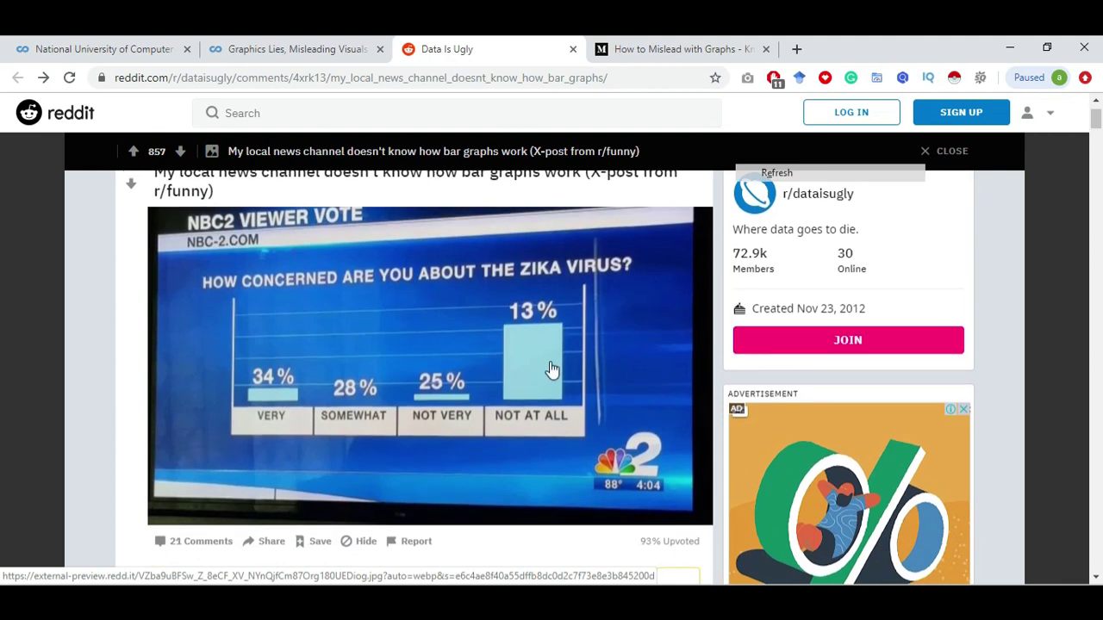
# Browse the comments and other dataisugly posts for misleading visuals, and return to the Zika virus bar graph.
pyautogui.scroll(-15, 552, 370)
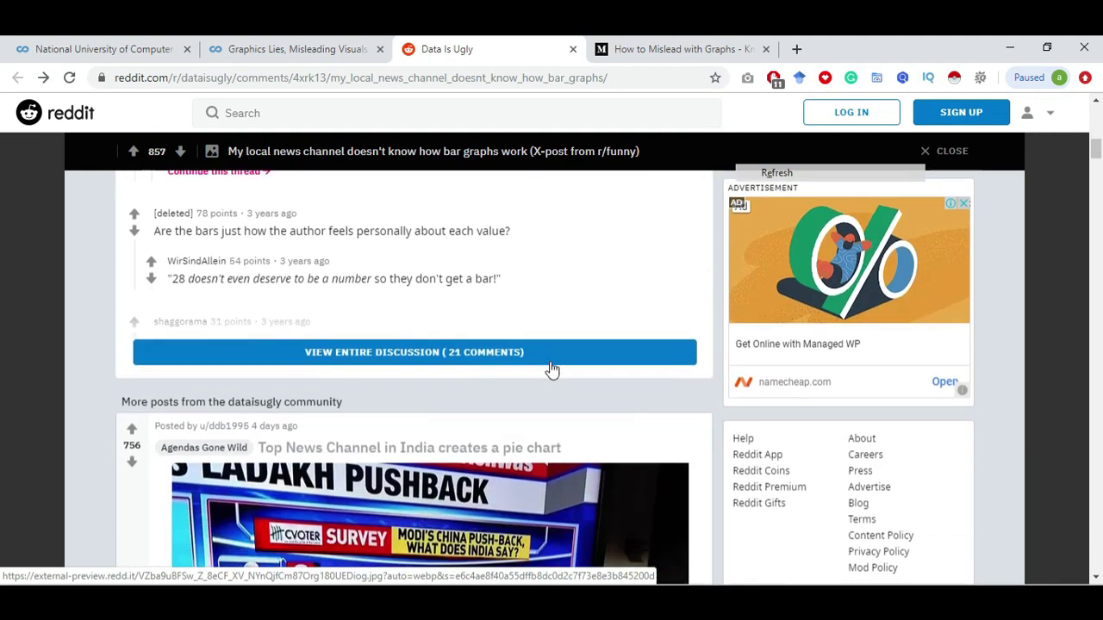
pyautogui.scroll(12, 552, 370)
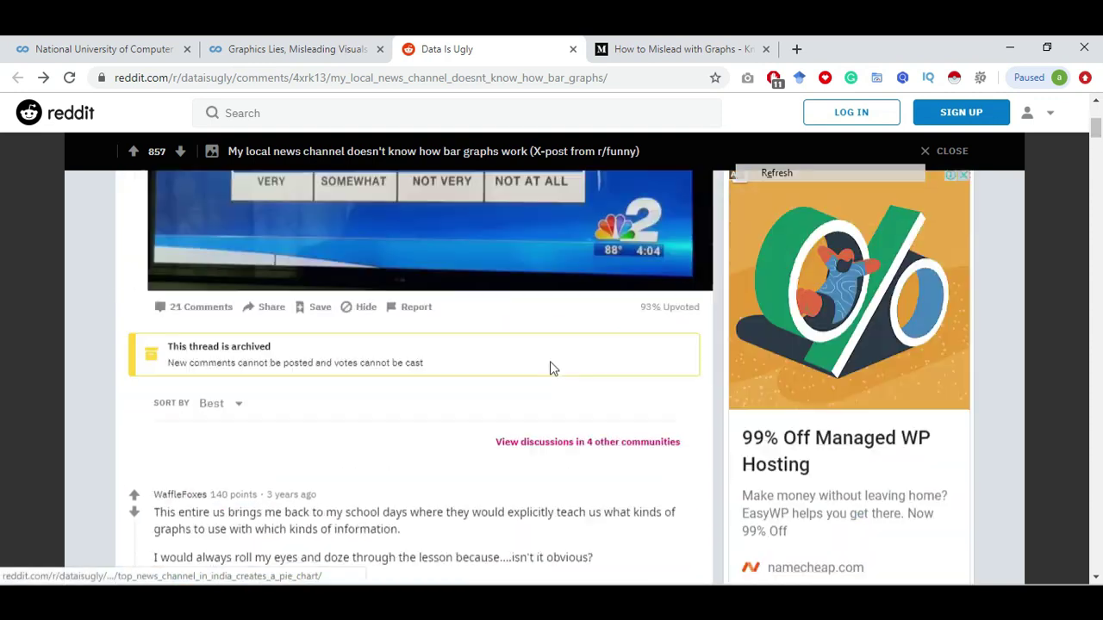
pyautogui.scroll(-12, 440, 296)
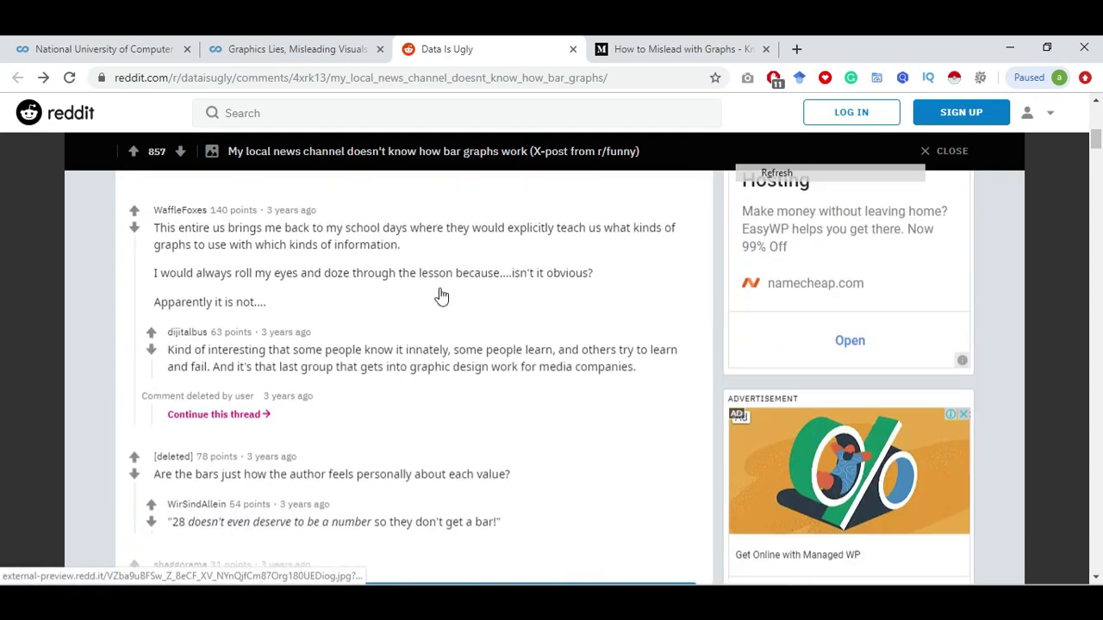
pyautogui.scroll(-15, 439, 295)
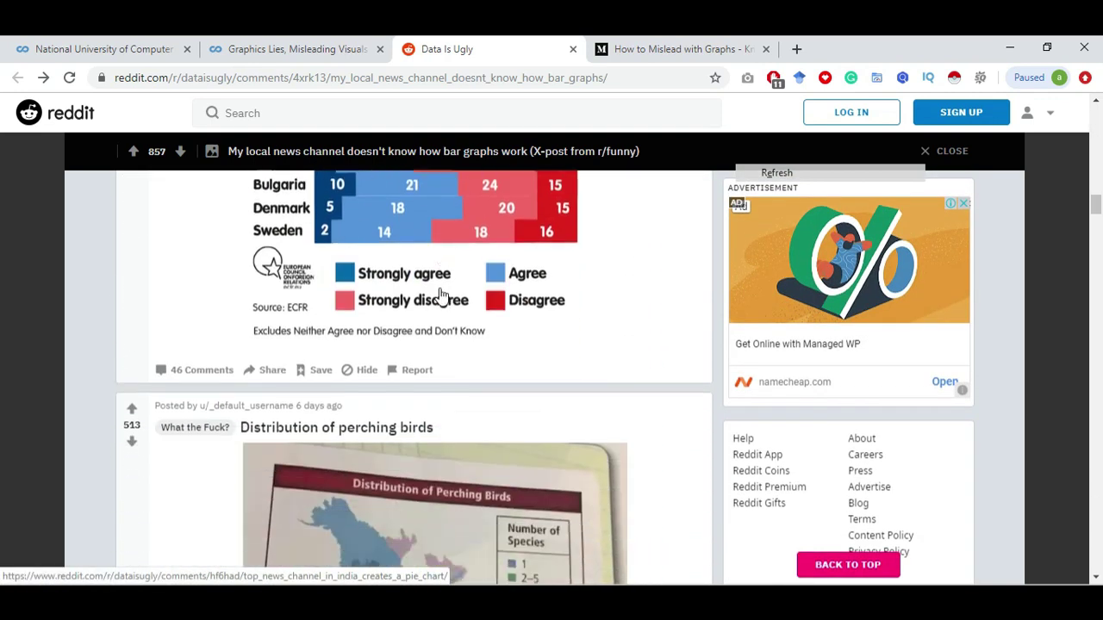
pyautogui.scroll(-12, 439, 296)
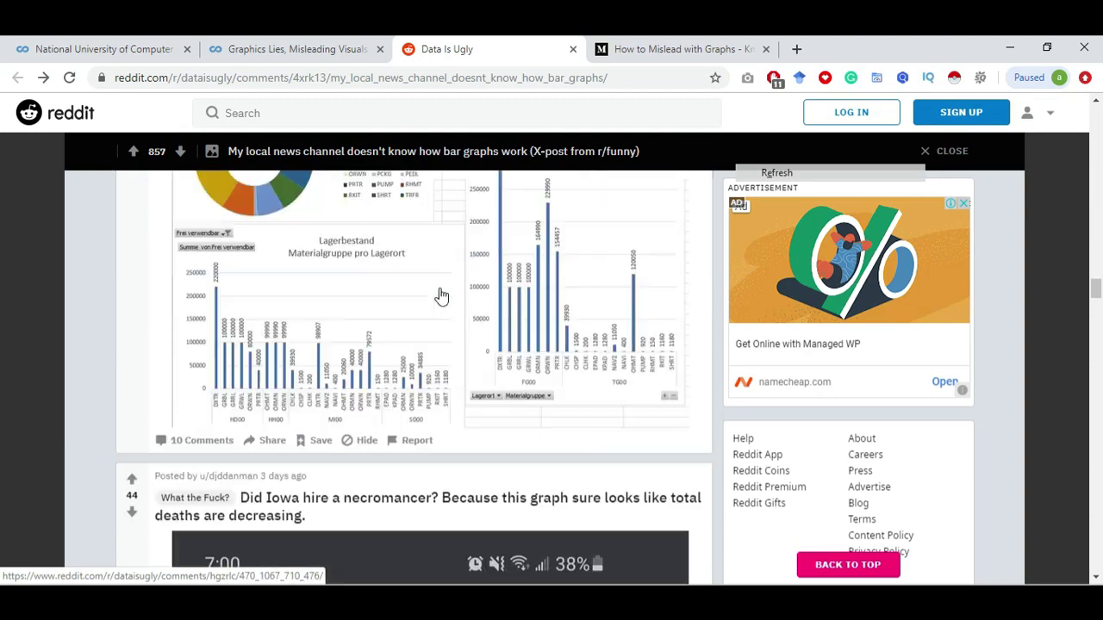
pyautogui.press('super+Tab')
pyautogui.click(280, 259)
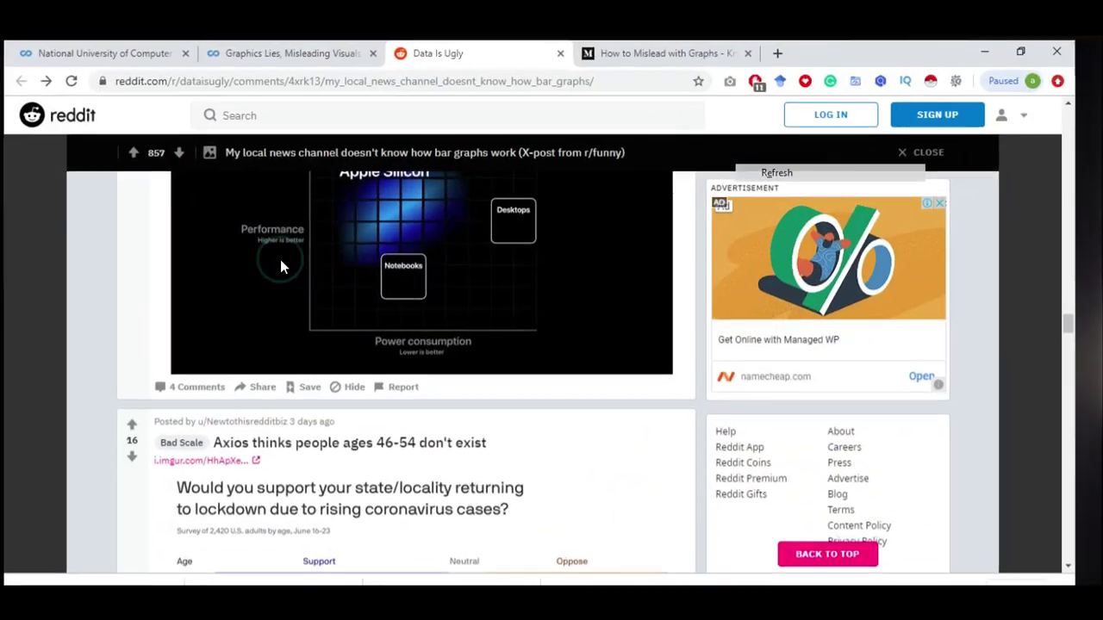
pyautogui.scroll(-6, 465, 390)
pyautogui.scroll(-15, 466, 391)
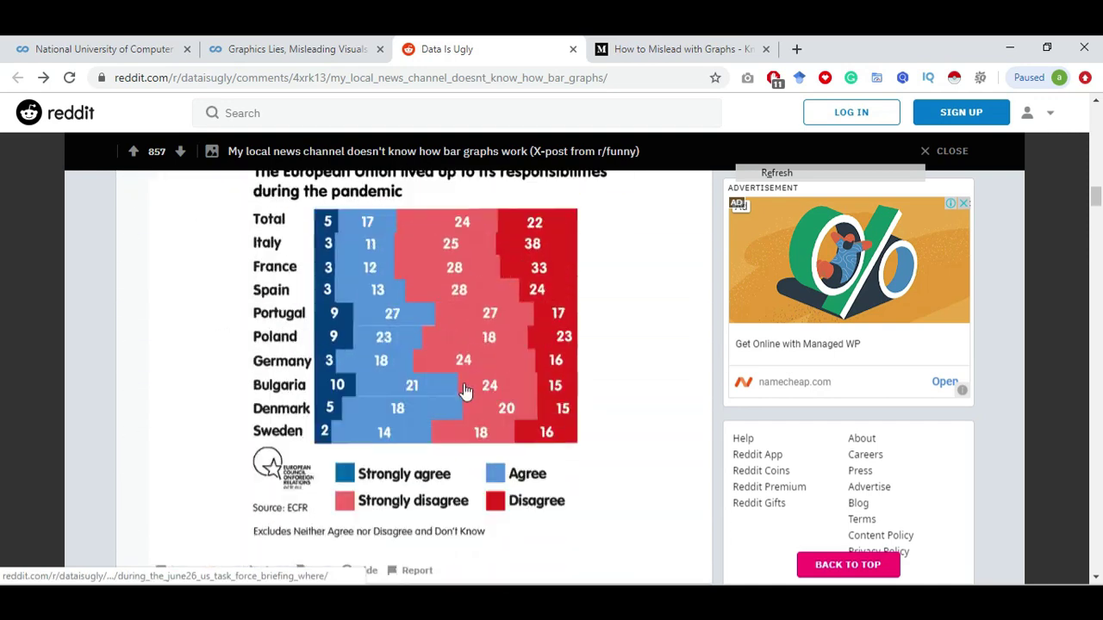
pyautogui.scroll(12, 465, 391)
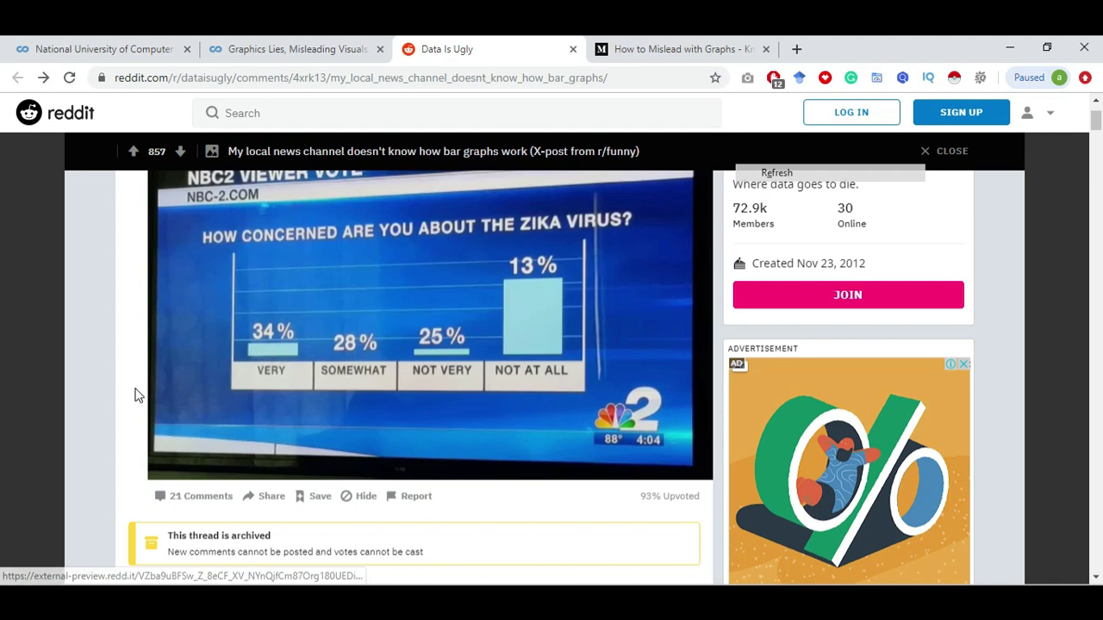
pyautogui.scroll(1, 136, 394)
pyautogui.scroll(-4, 136, 395)
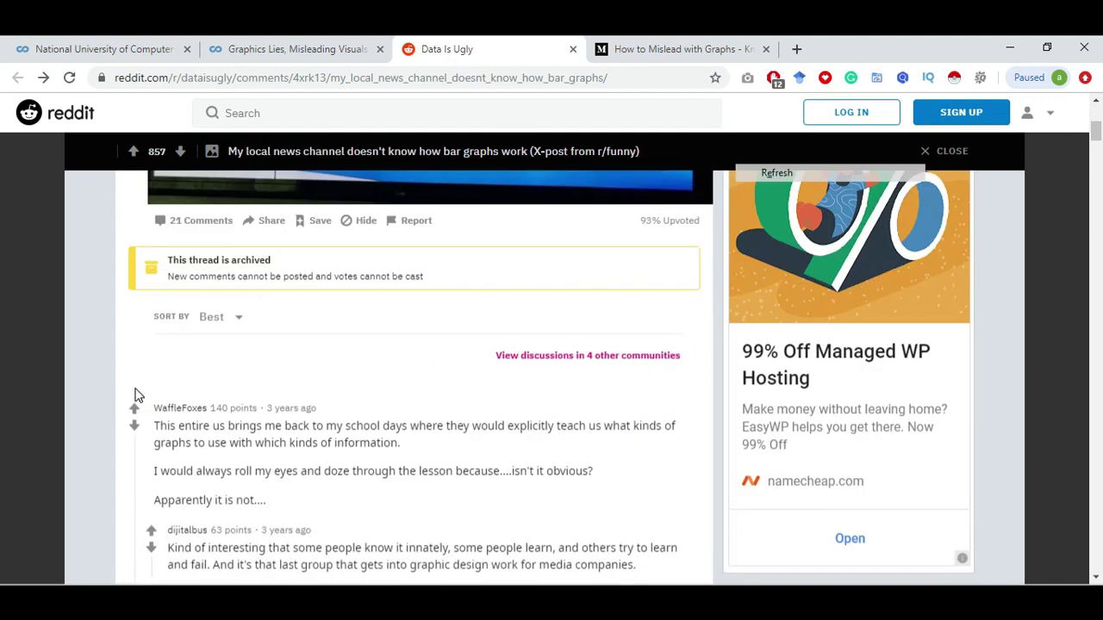
# Browse the dataisugly posts below the bar graph thread, examining the Indian survey pie chart and the European Union pandemic responsibilities chart.
pyautogui.click(17, 78)
pyautogui.click(43, 77)
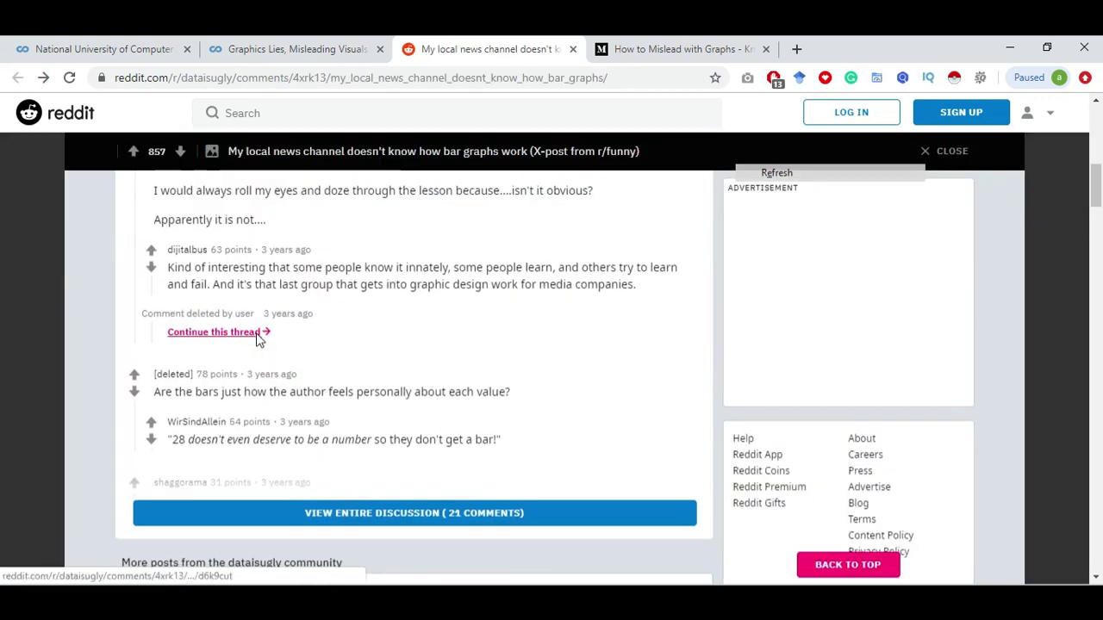
pyautogui.scroll(-5, 259, 341)
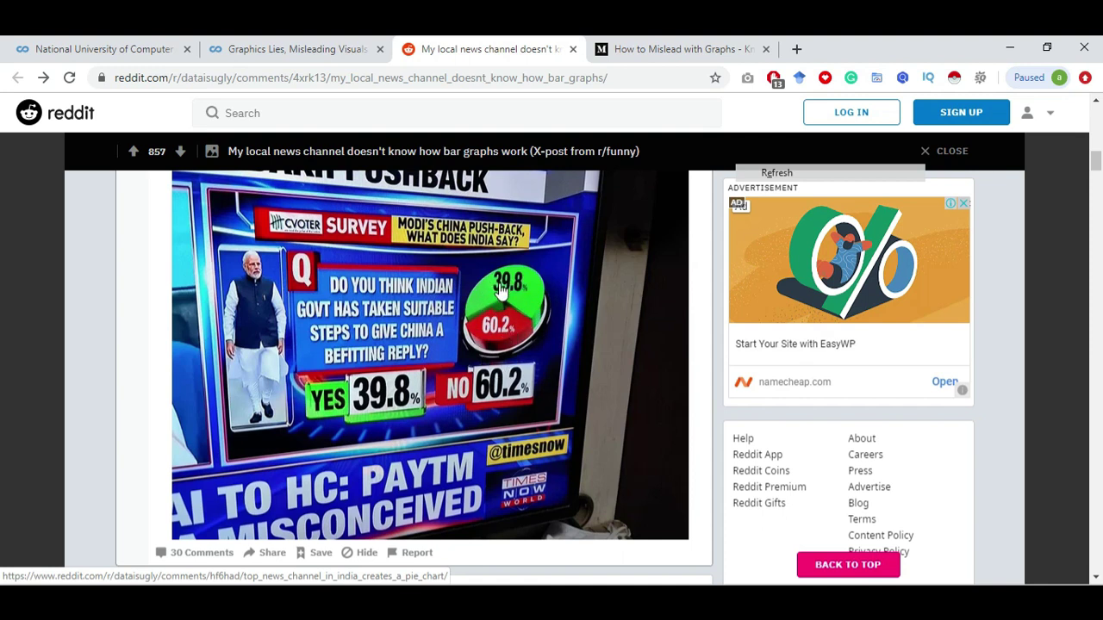
pyautogui.scroll(-10, 504, 379)
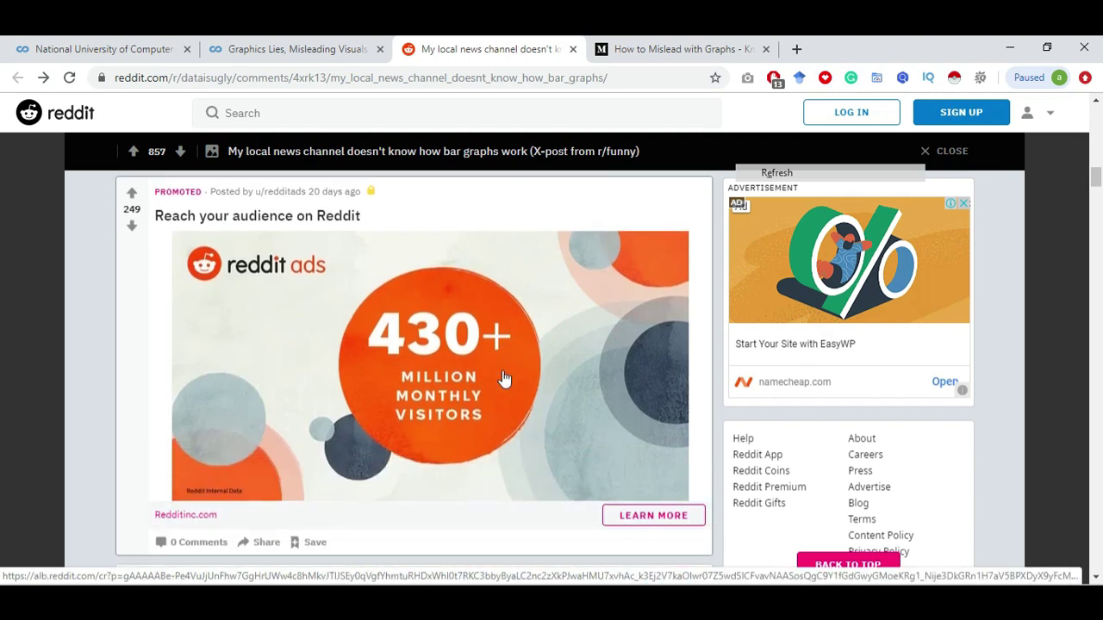
pyautogui.scroll(-1, 504, 379)
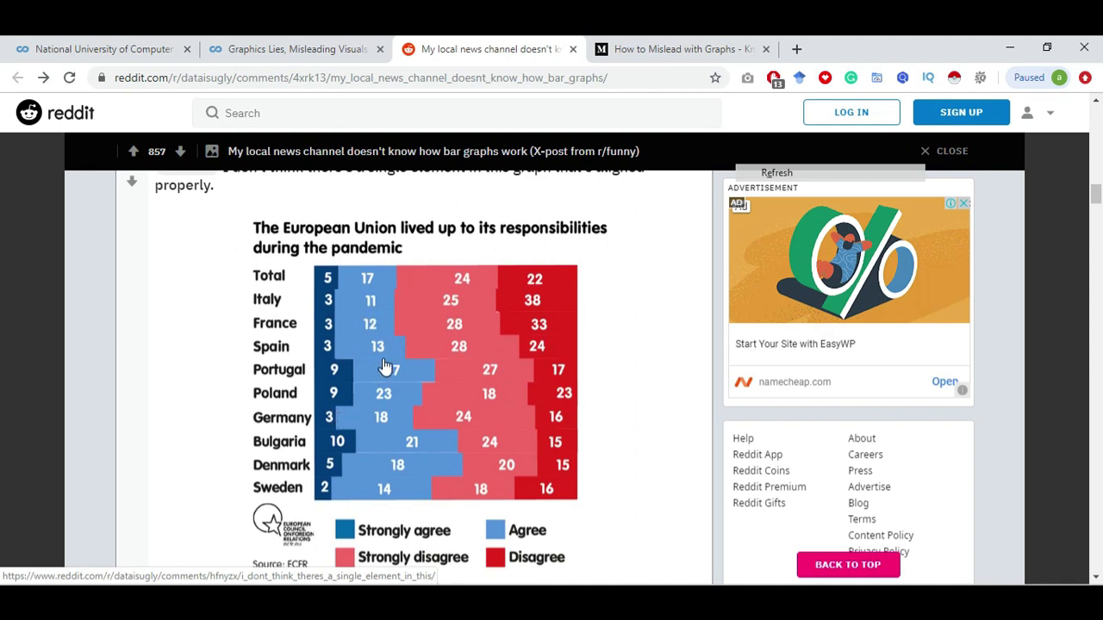
pyautogui.scroll(-1, 384, 362)
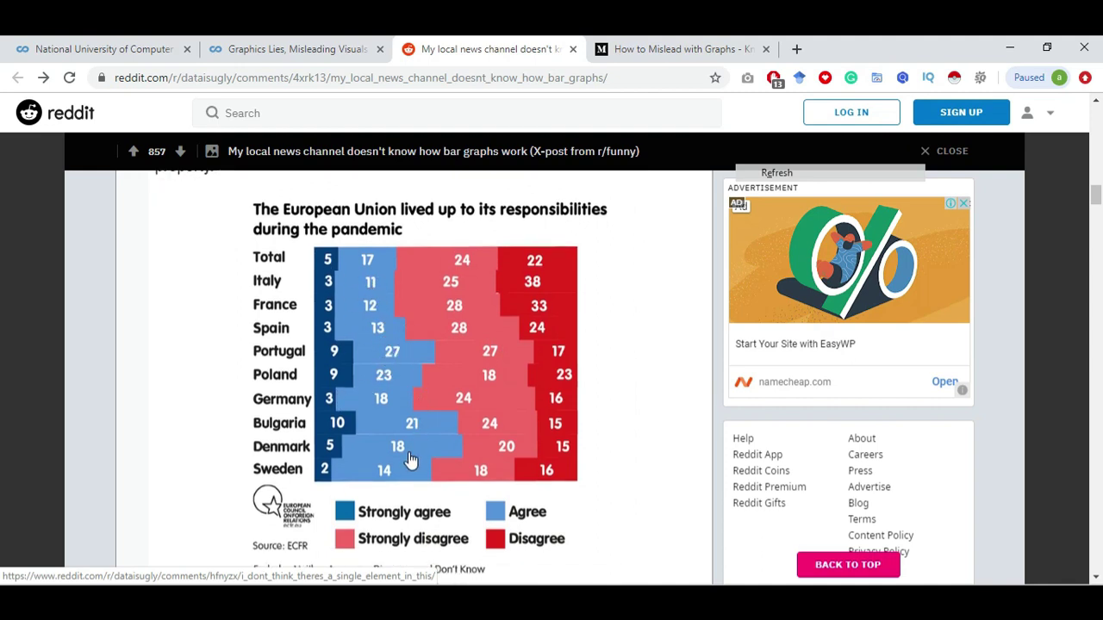
pyautogui.scroll(-1, 410, 456)
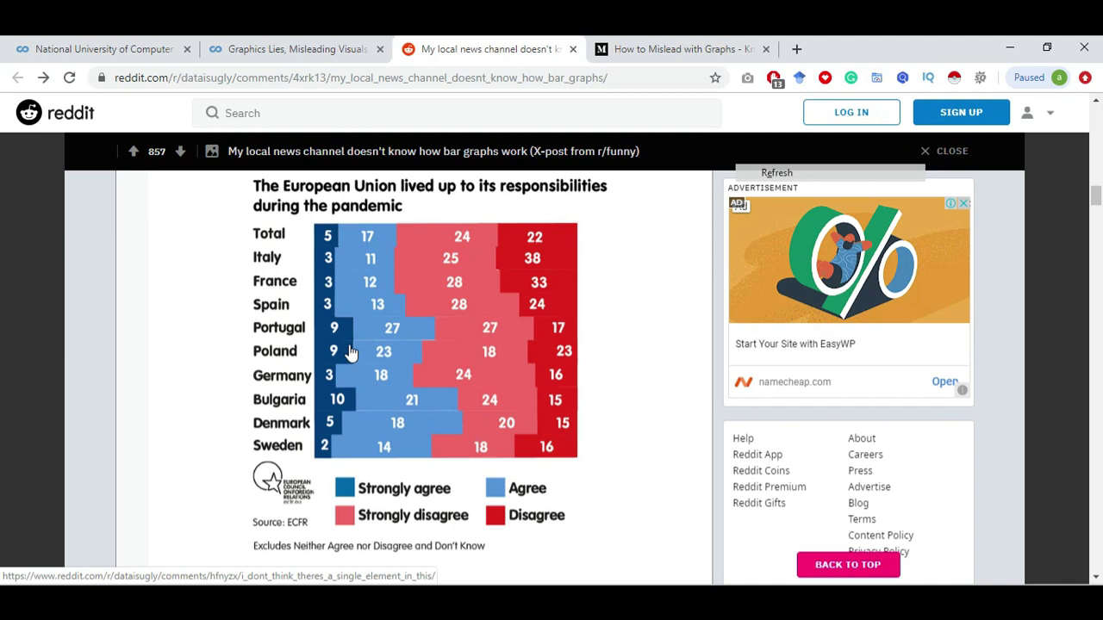
pyautogui.scroll(1, 350, 354)
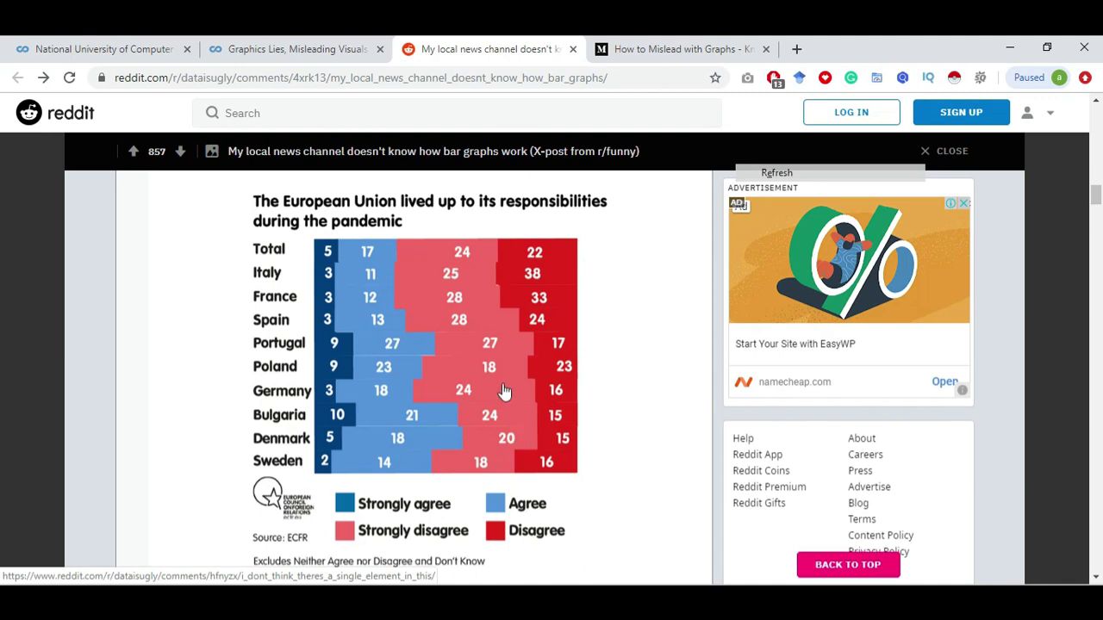
# Look at the perching birds map, the Safari and Chrome page load graphic and the peak cases per million chart.
pyautogui.scroll(-4, 392, 426)
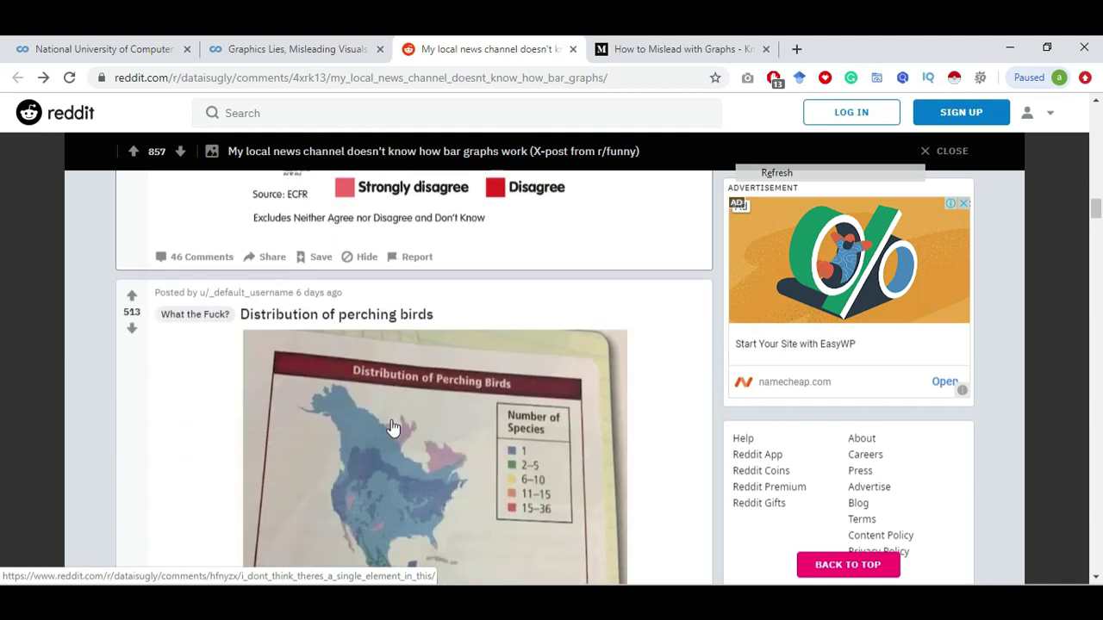
pyautogui.scroll(-8, 392, 427)
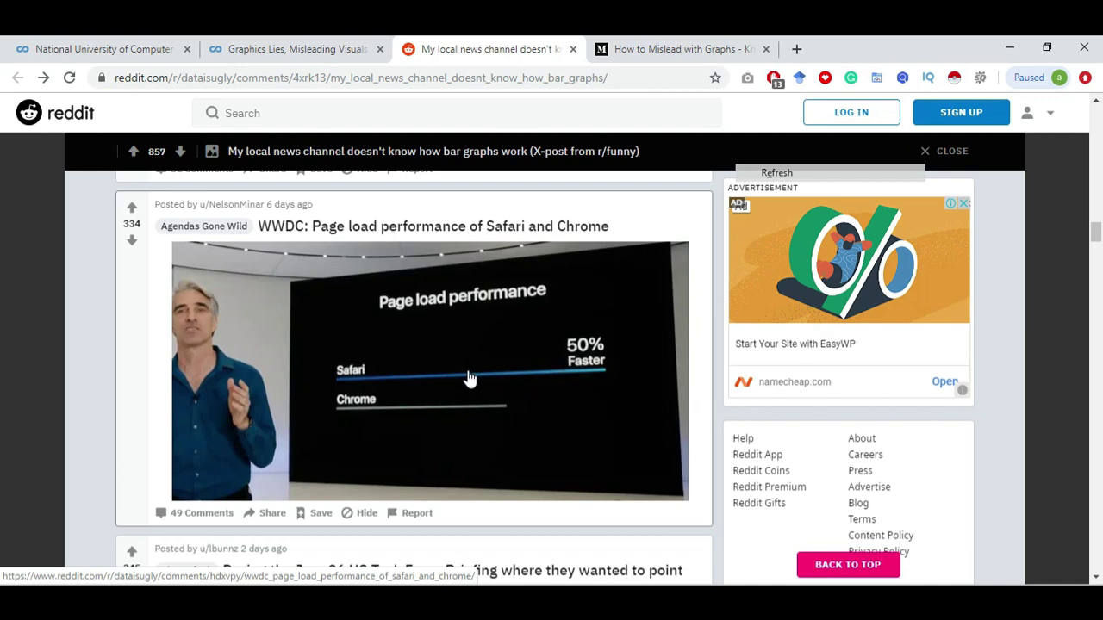
pyautogui.scroll(-10, 467, 377)
pyautogui.scroll(-2, 469, 380)
pyautogui.scroll(1, 469, 379)
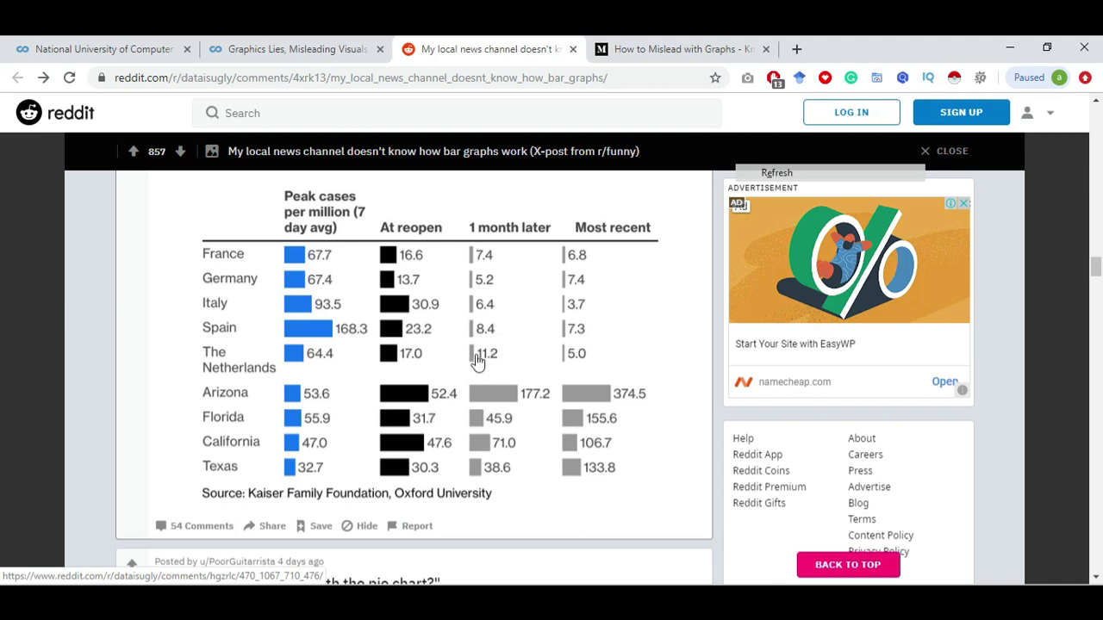
pyautogui.scroll(-1, 376, 410)
# Examine the Lagerbestand pro Materialgruppe donut chart and its legend up close in the pie chart post.
pyautogui.scroll(-5, 376, 410)
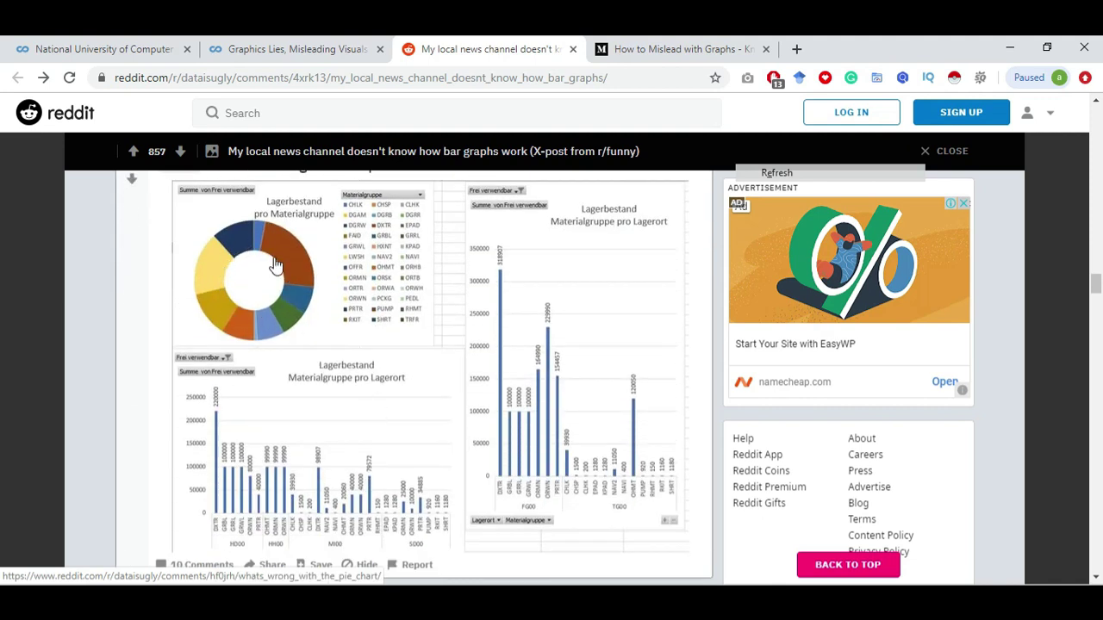
pyautogui.scroll(3, 232, 268)
pyautogui.scroll(2, 232, 268)
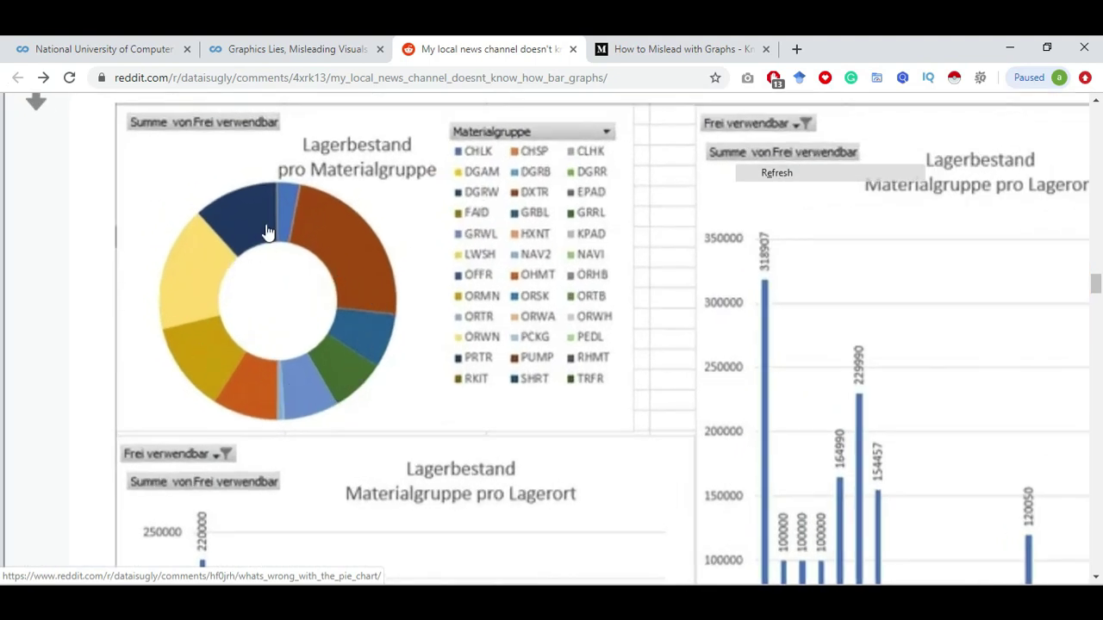
pyautogui.scroll(-4, 267, 230)
pyautogui.scroll(-2, 267, 230)
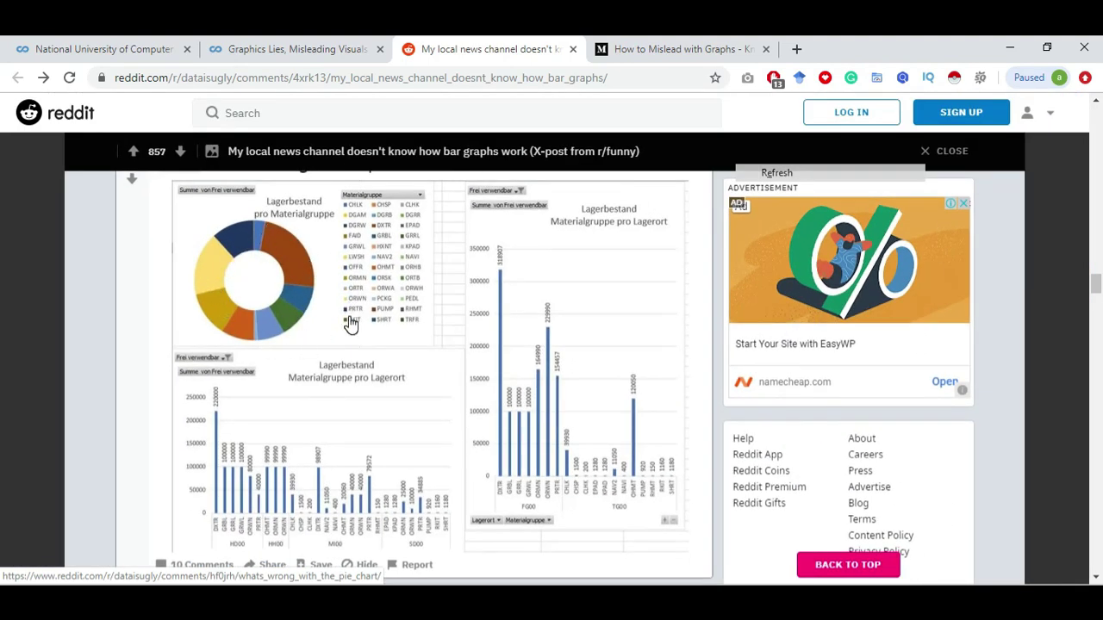
# Look through the COVID-19 in Iowa, Apple-created processor and Axios lockdown survey posts for bad scales.
pyautogui.scroll(-5, 351, 325)
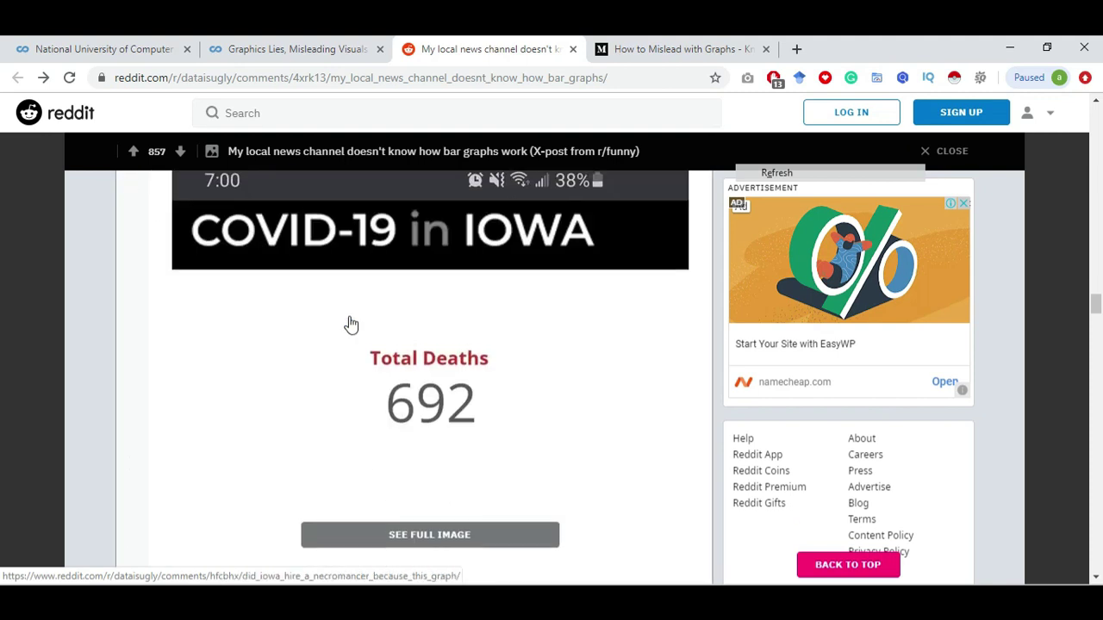
pyautogui.scroll(-2, 350, 324)
pyautogui.scroll(4, 351, 324)
pyautogui.scroll(-5, 351, 324)
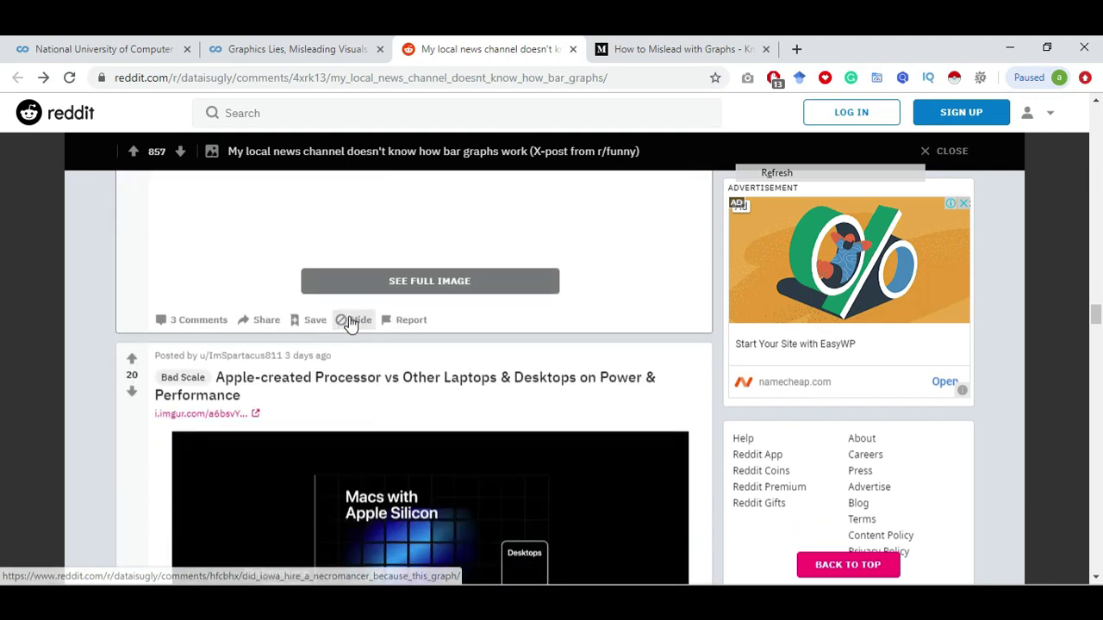
pyautogui.scroll(-5, 351, 324)
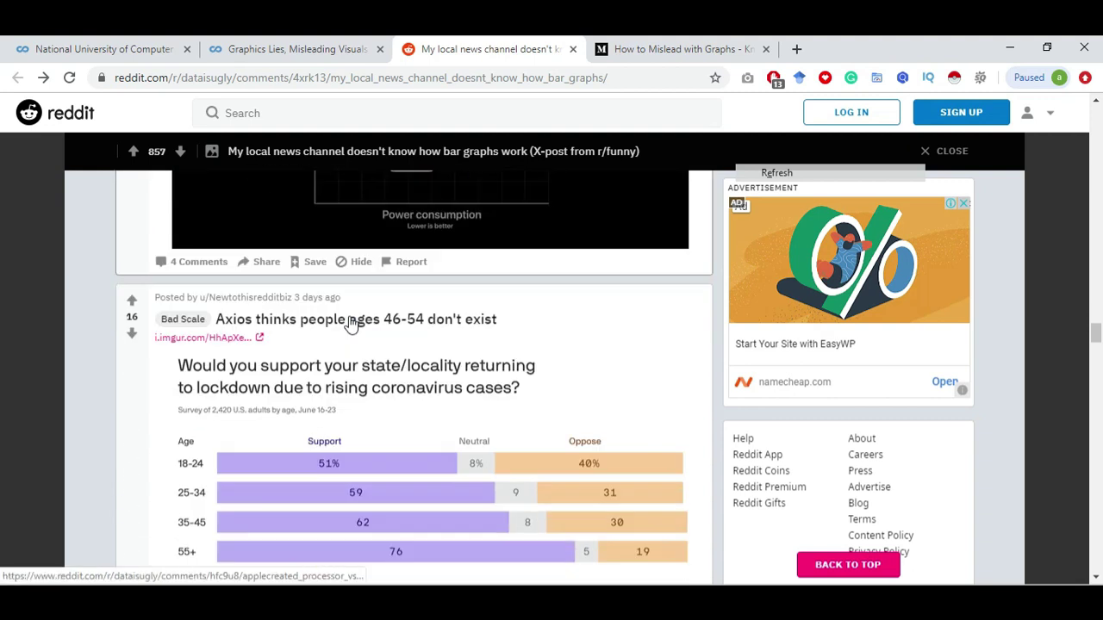
pyautogui.scroll(-2, 351, 324)
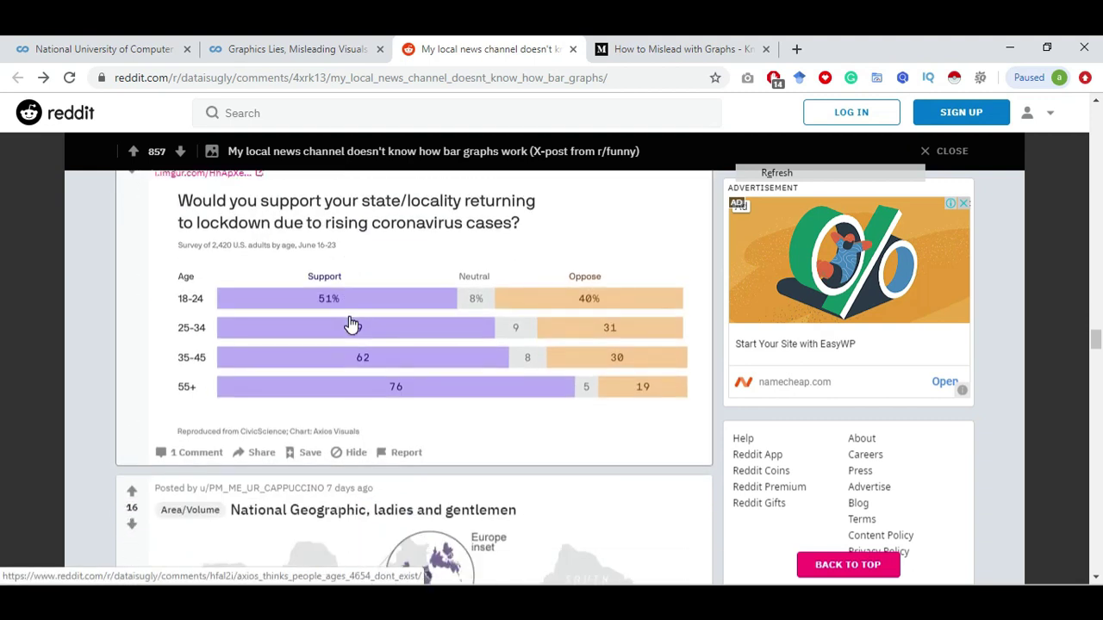
# Review the ICU bed occupancy gauge, daily cases by region chart, experimental hip hop diagram and HVAC equipment comparison.
pyautogui.scroll(-10, 351, 324)
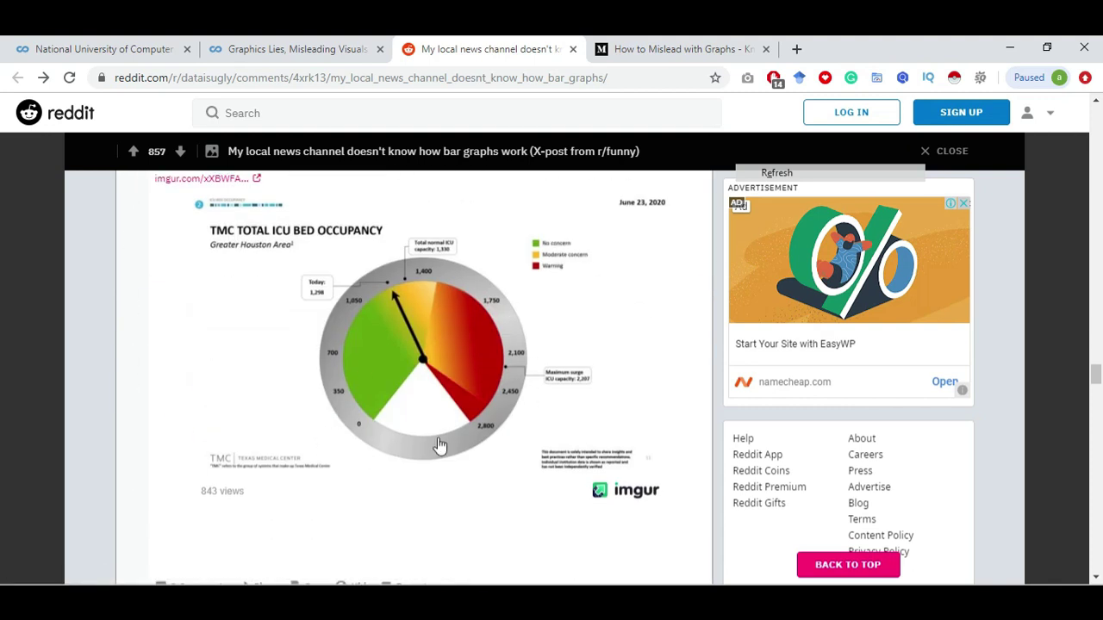
pyautogui.scroll(-6, 390, 432)
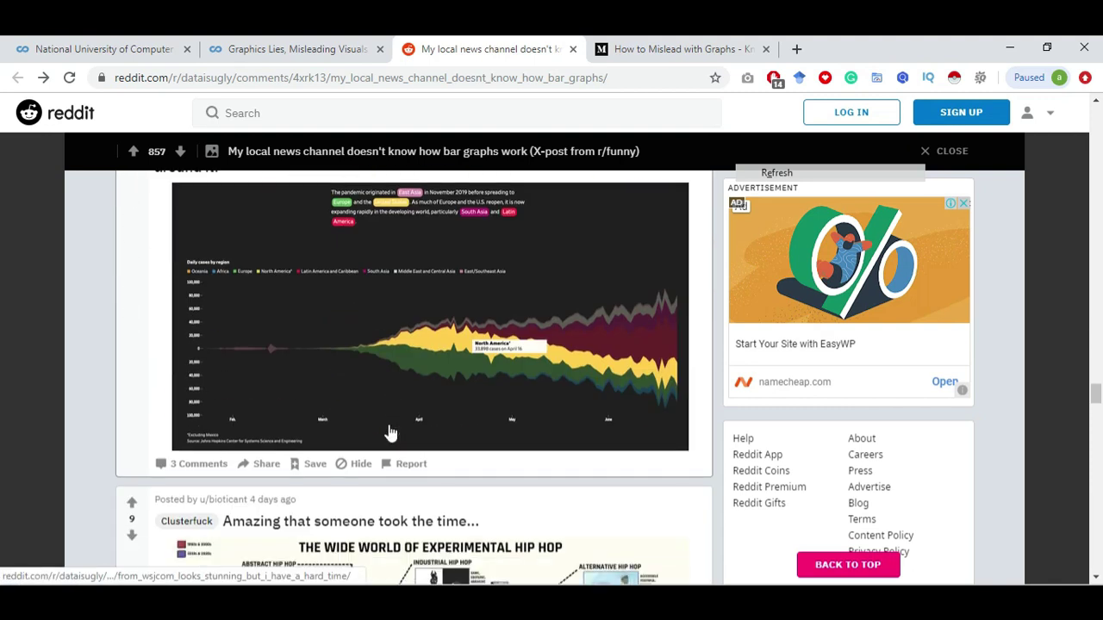
pyautogui.scroll(-3, 389, 432)
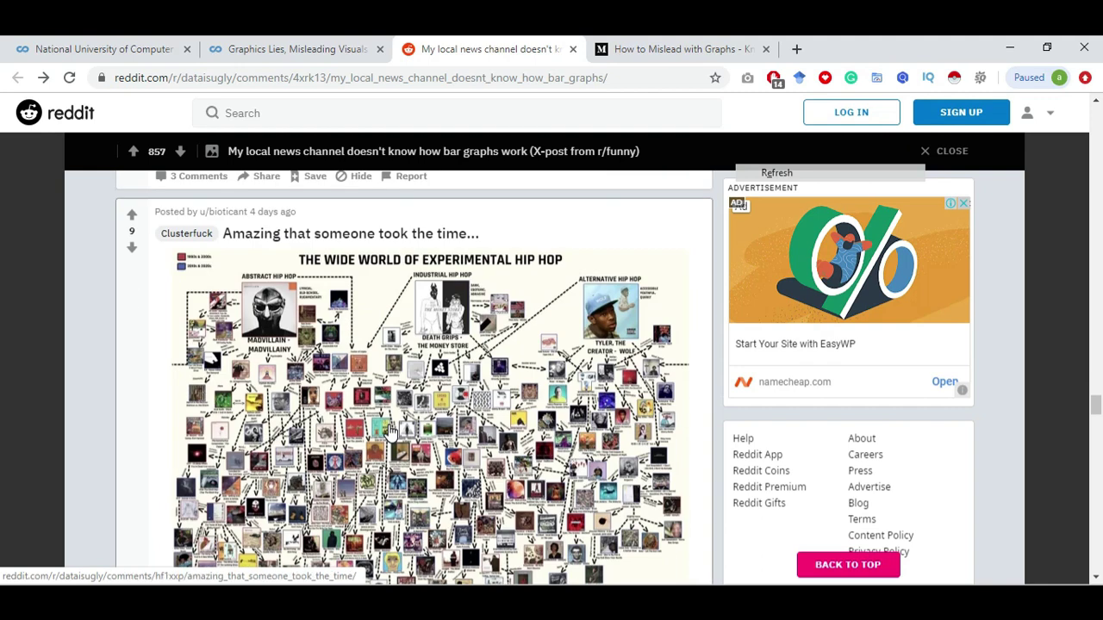
pyautogui.scroll(-1, 390, 431)
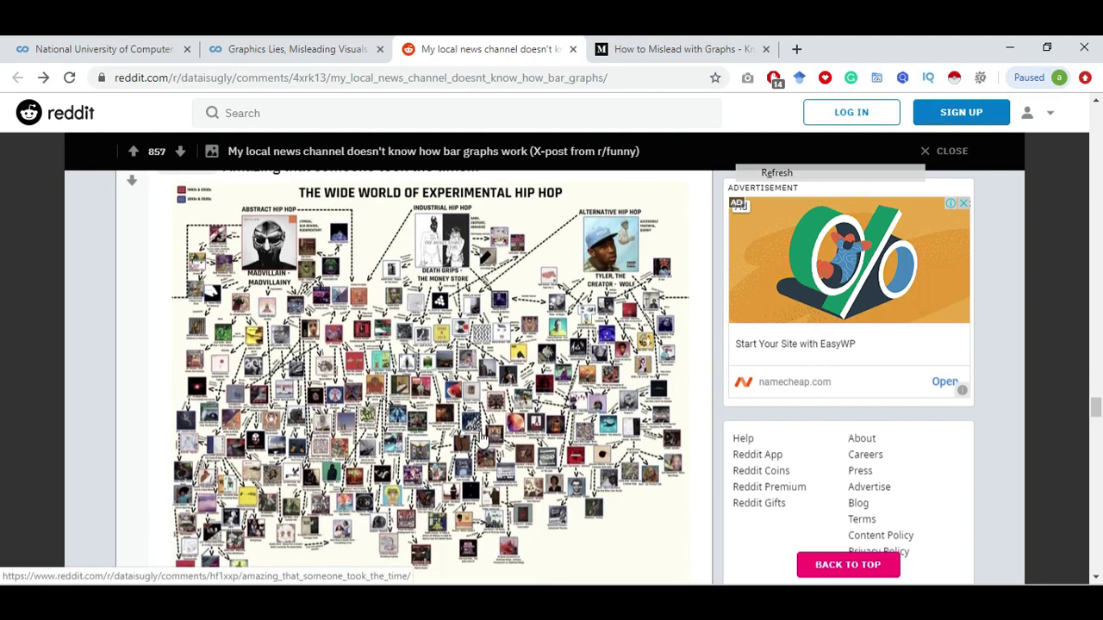
pyautogui.scroll(1, 482, 439)
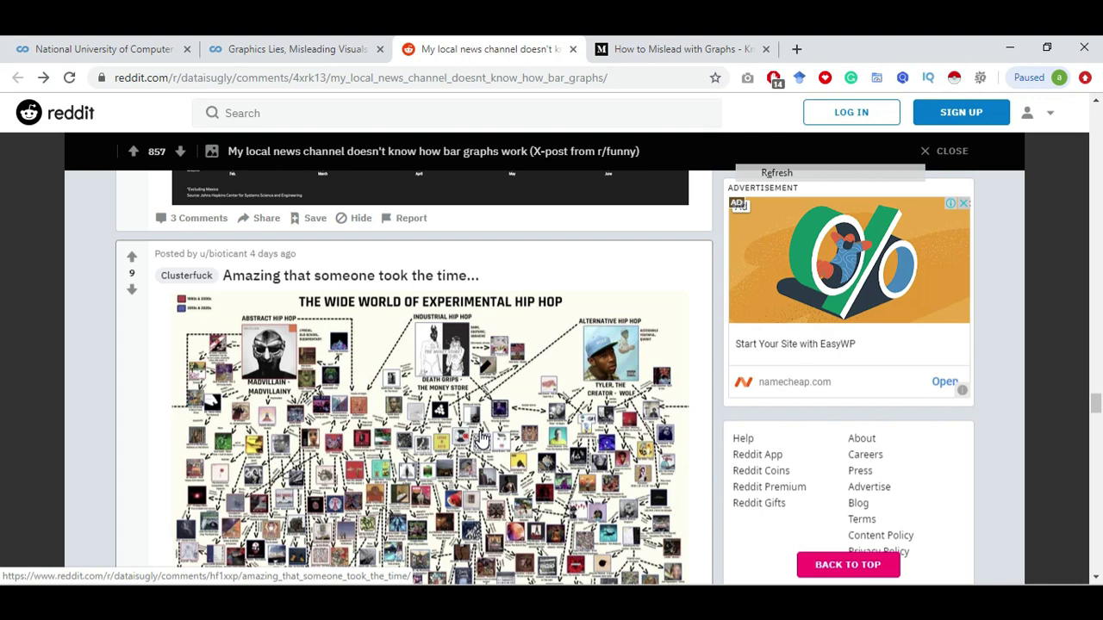
pyautogui.scroll(-6, 483, 440)
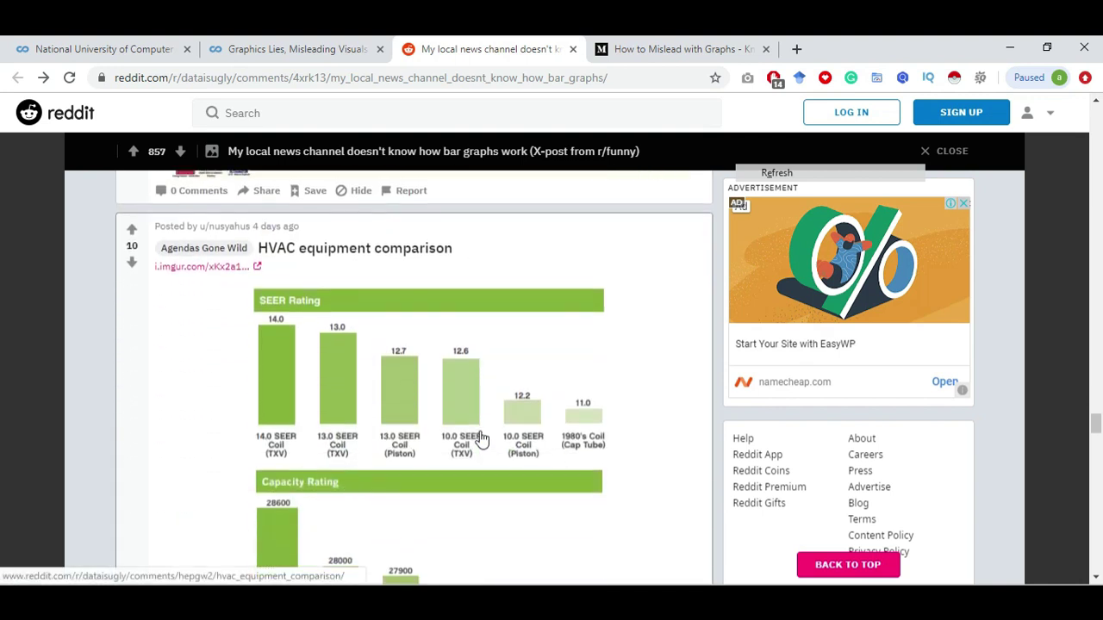
pyautogui.scroll(-1, 483, 439)
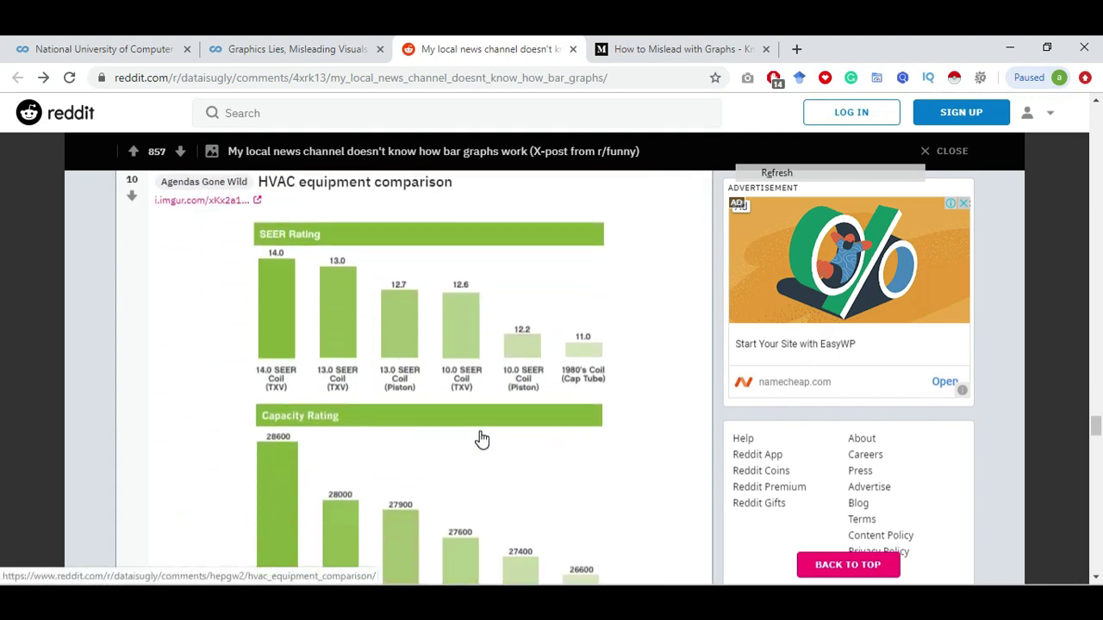
pyautogui.scroll(-5, 482, 440)
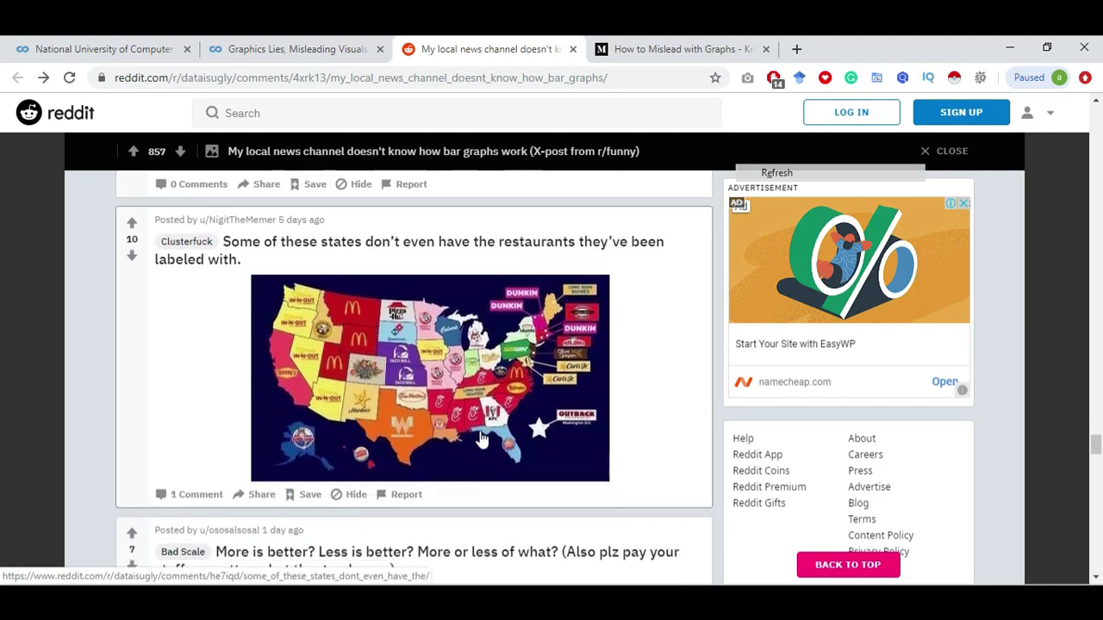
# Examine the bar lengths in the Countries with the Highest % of Obesity chart and skim the remaining posts.
pyautogui.scroll(-10, 511, 309)
pyautogui.scroll(-12, 514, 310)
pyautogui.scroll(2, 514, 310)
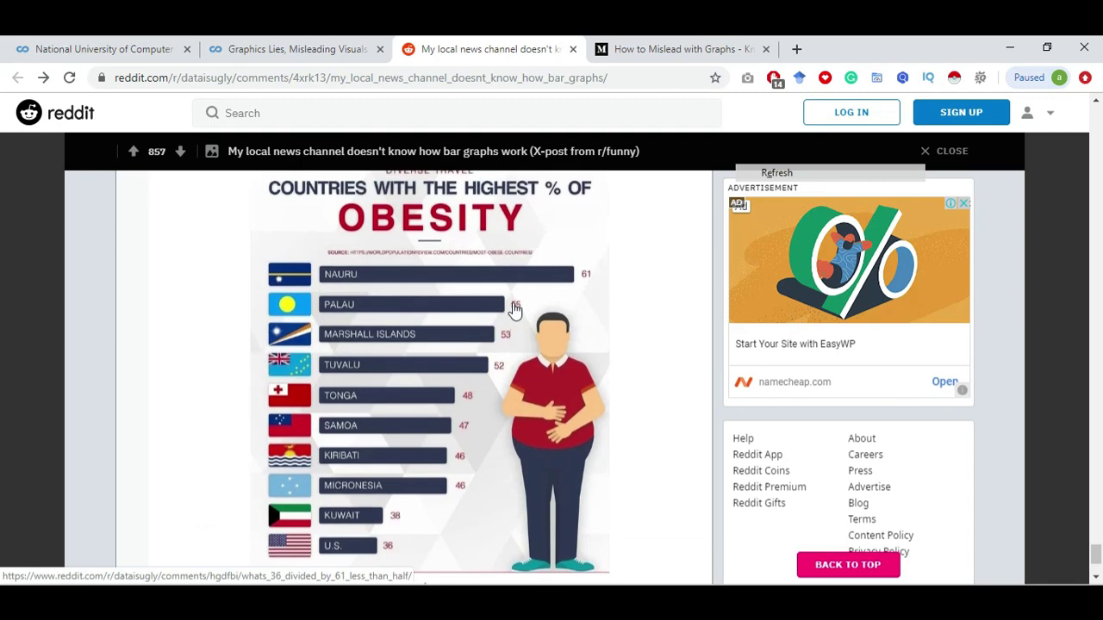
pyautogui.scroll(-15, 514, 310)
pyautogui.scroll(-10, 515, 310)
# Read the introduction of the How to Mislead with Graphs article and its Axis and Scaling explanation of skewed y-axes.
pyautogui.click(646, 47)
pyautogui.scroll(20, 495, 356)
pyautogui.scroll(-12, 492, 350)
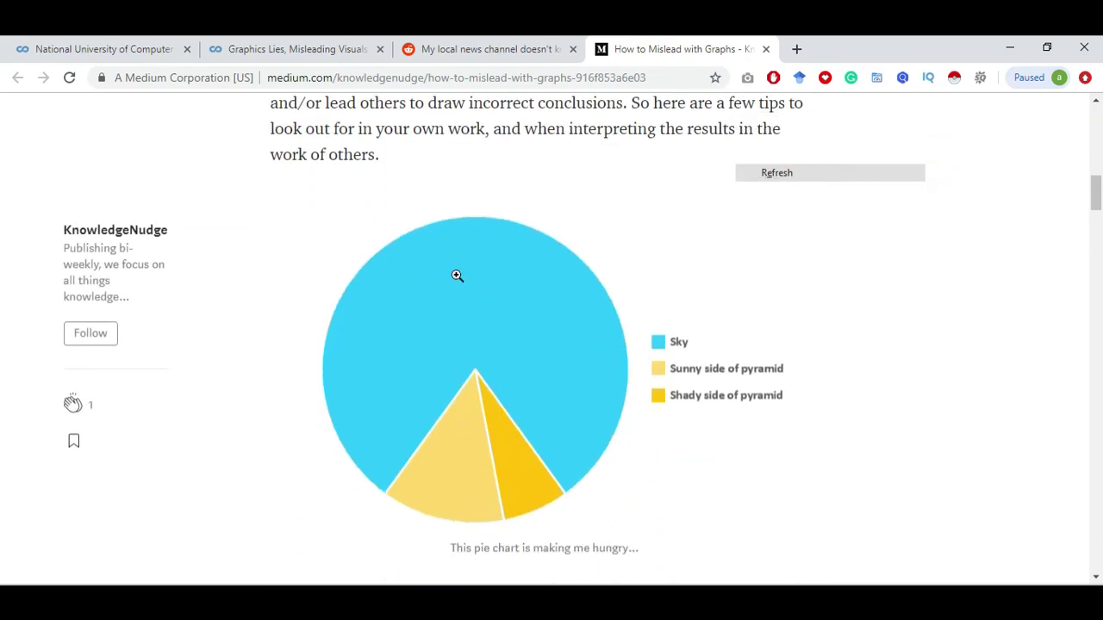
pyautogui.scroll(2, 484, 488)
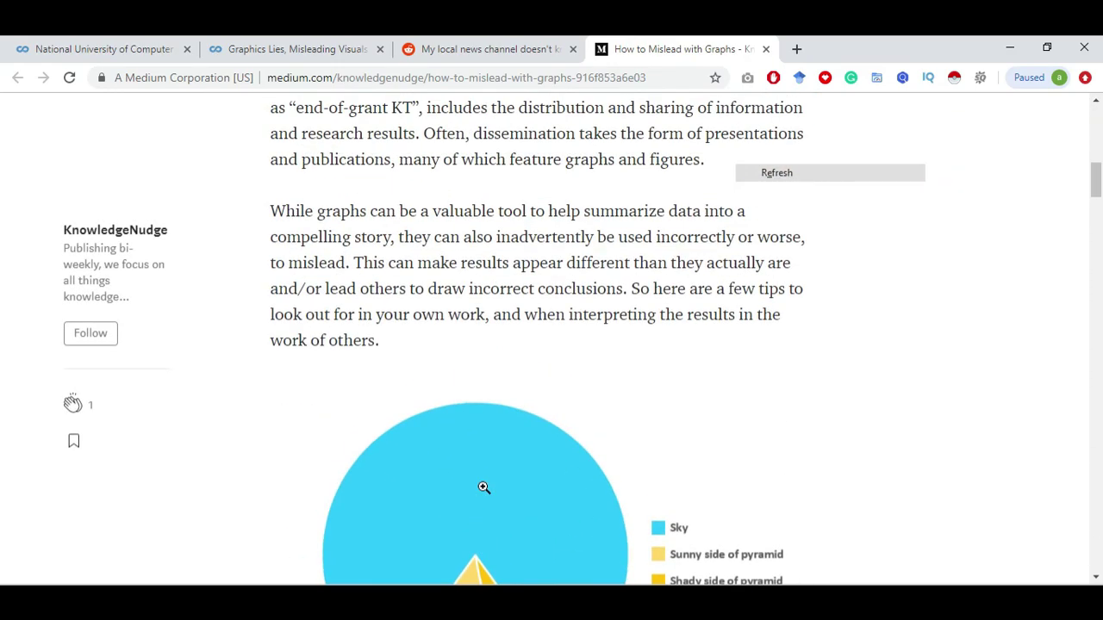
pyautogui.scroll(-1, 482, 485)
pyautogui.scroll(-4, 625, 474)
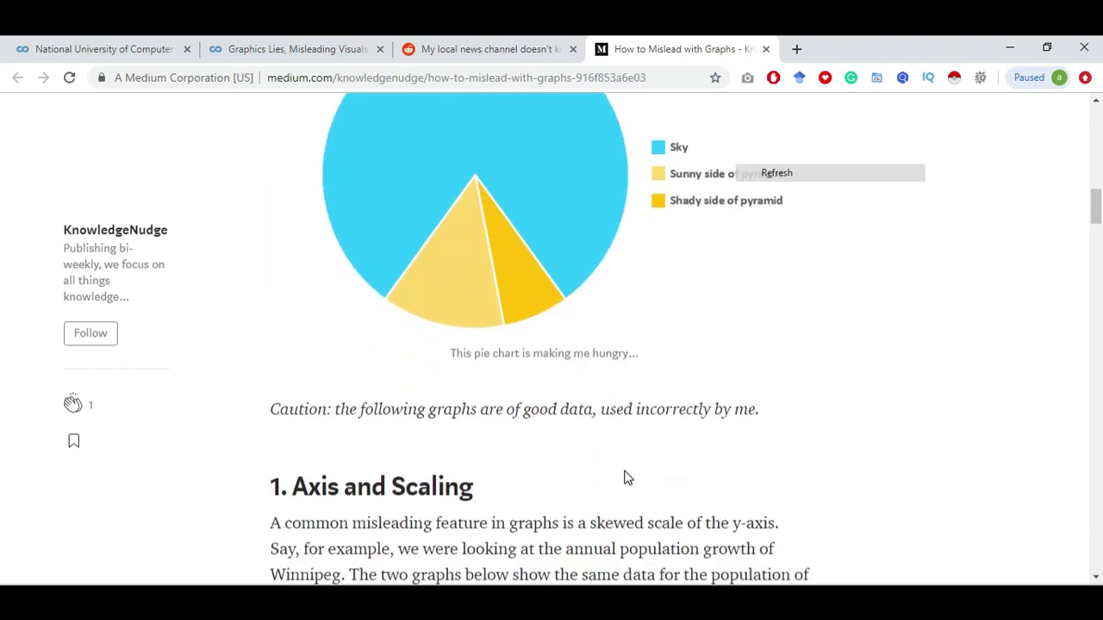
pyautogui.scroll(-3, 389, 439)
pyautogui.moveTo(589, 263); pyautogui.dragTo(778, 263)
pyautogui.click(475, 283)
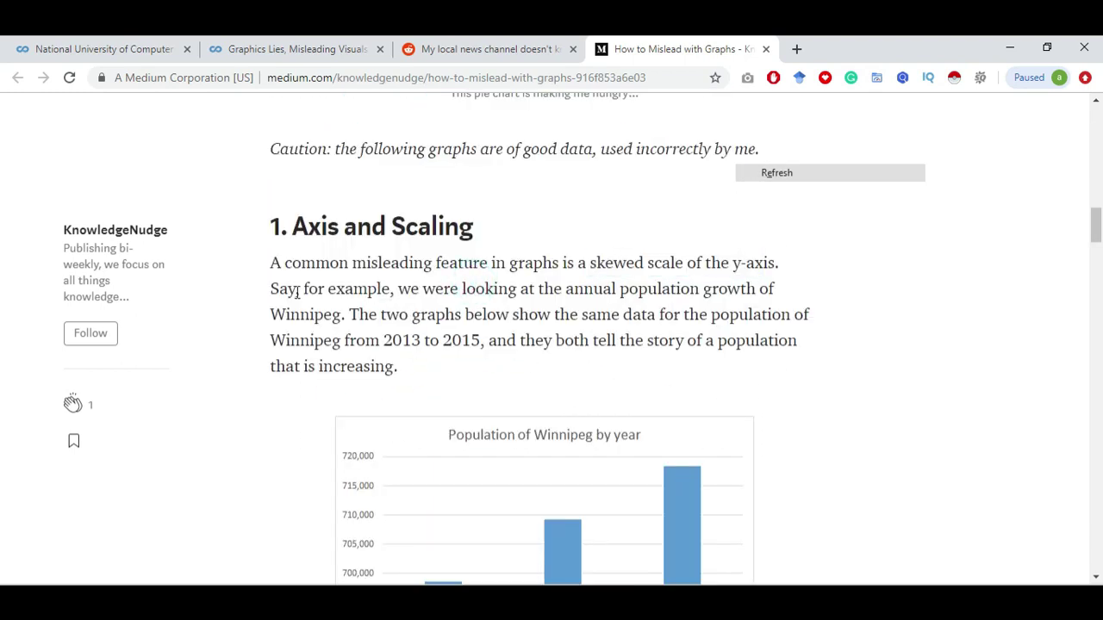
pyautogui.scroll(3, 325, 147)
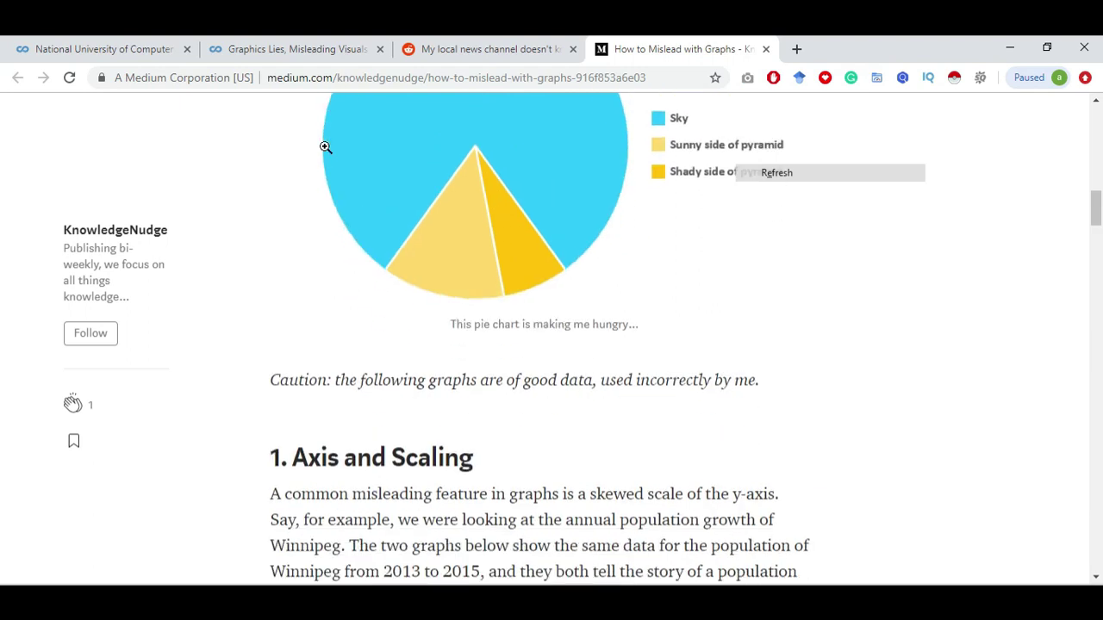
# Compare the y-axis scales of the two Population of Winnipeg by year graphs and inspect the first one up close.
pyautogui.scroll(-3, 325, 150)
pyautogui.scroll(-2, 349, 360)
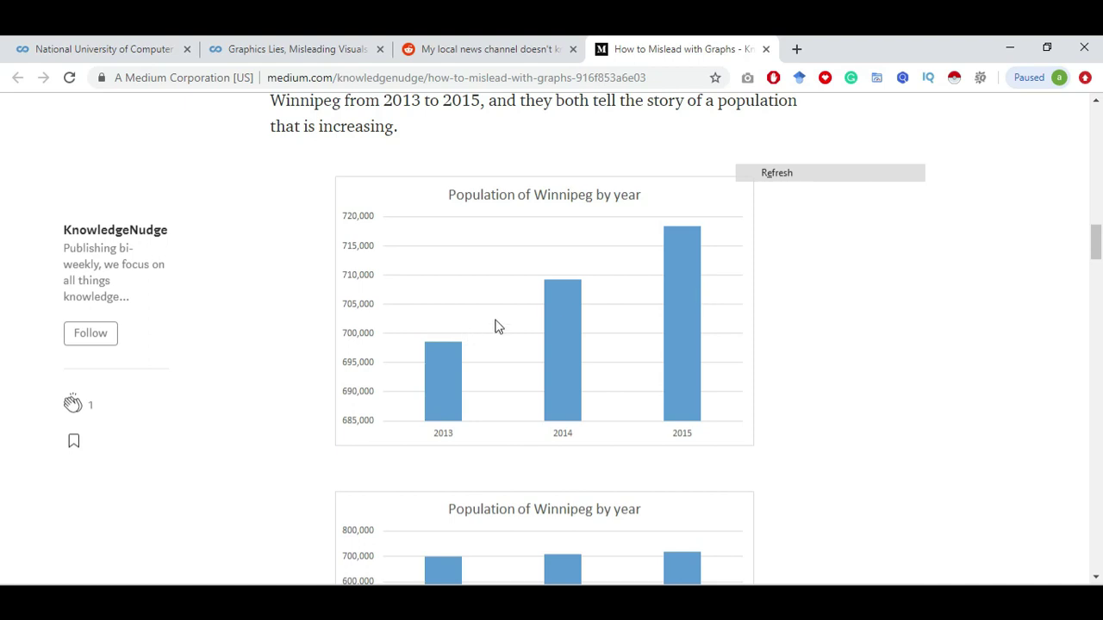
pyautogui.scroll(-3, 713, 393)
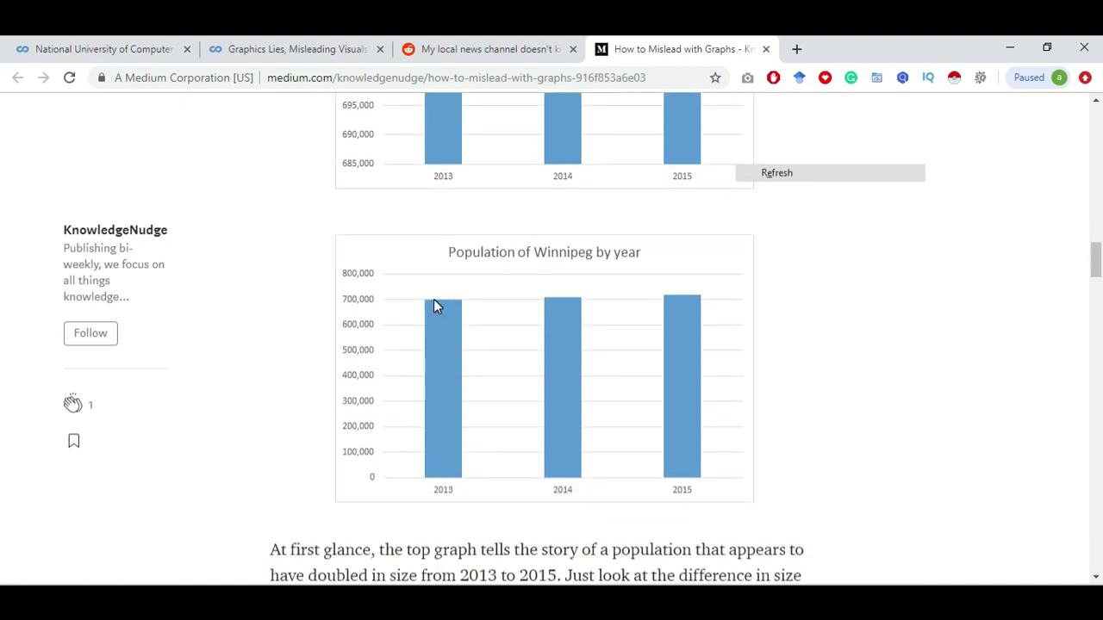
pyautogui.click(552, 304)
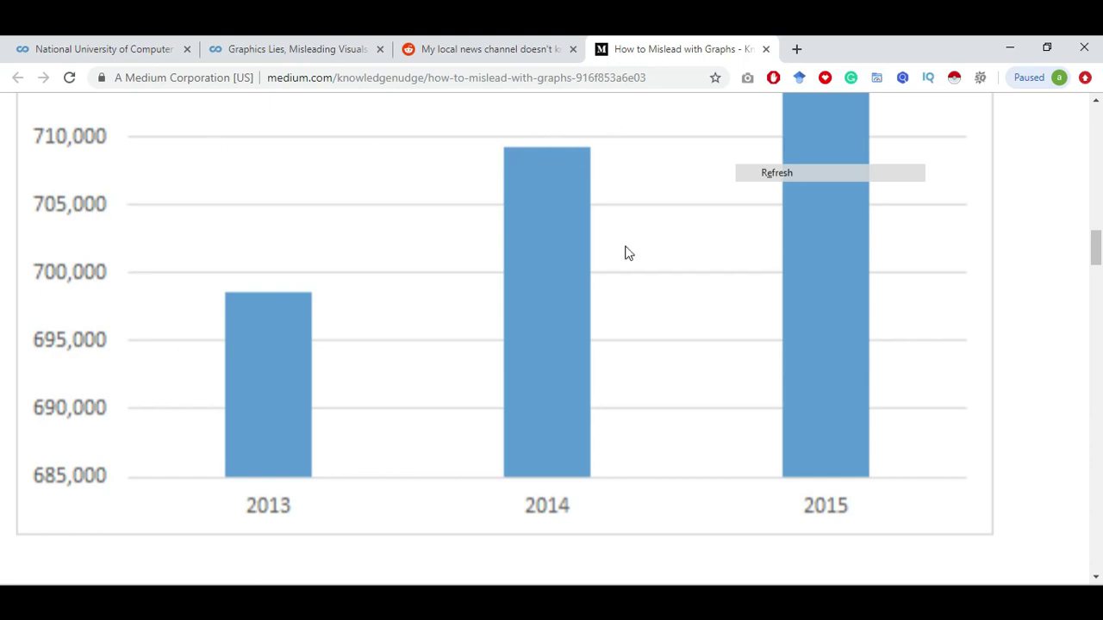
pyautogui.scroll(2, 628, 253)
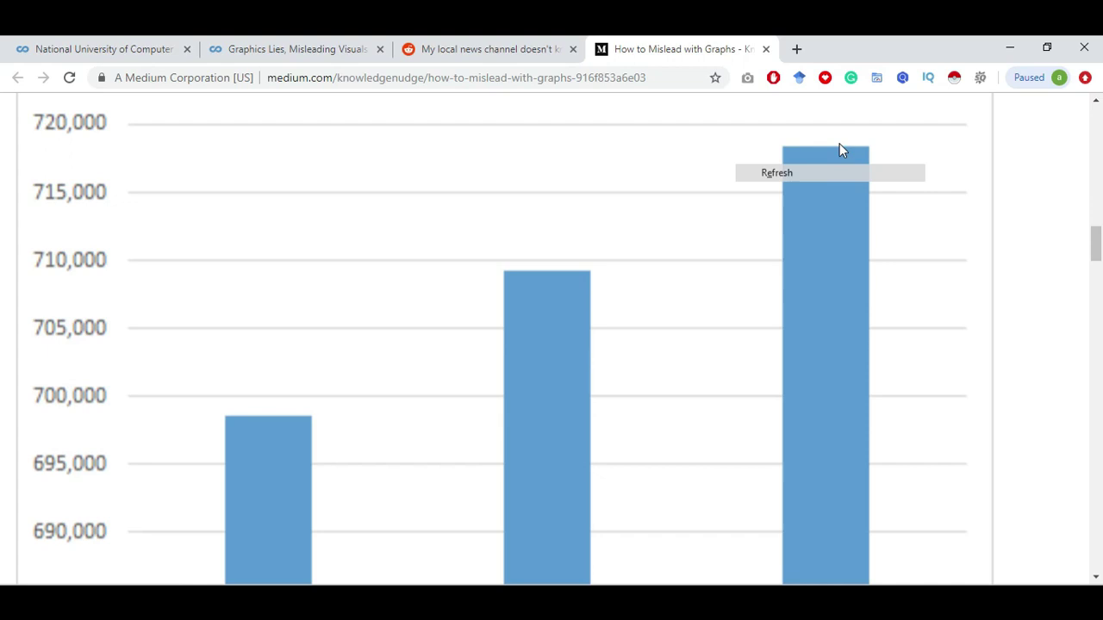
# Inspect the second Population of Winnipeg by year graph against the first and read the explanation of how the y-axis misleads.
pyautogui.scroll(-3, 689, 344)
pyautogui.scroll(-3, 692, 309)
pyautogui.scroll(-2, 692, 309)
pyautogui.scroll(3, 692, 309)
pyautogui.scroll(1, 692, 316)
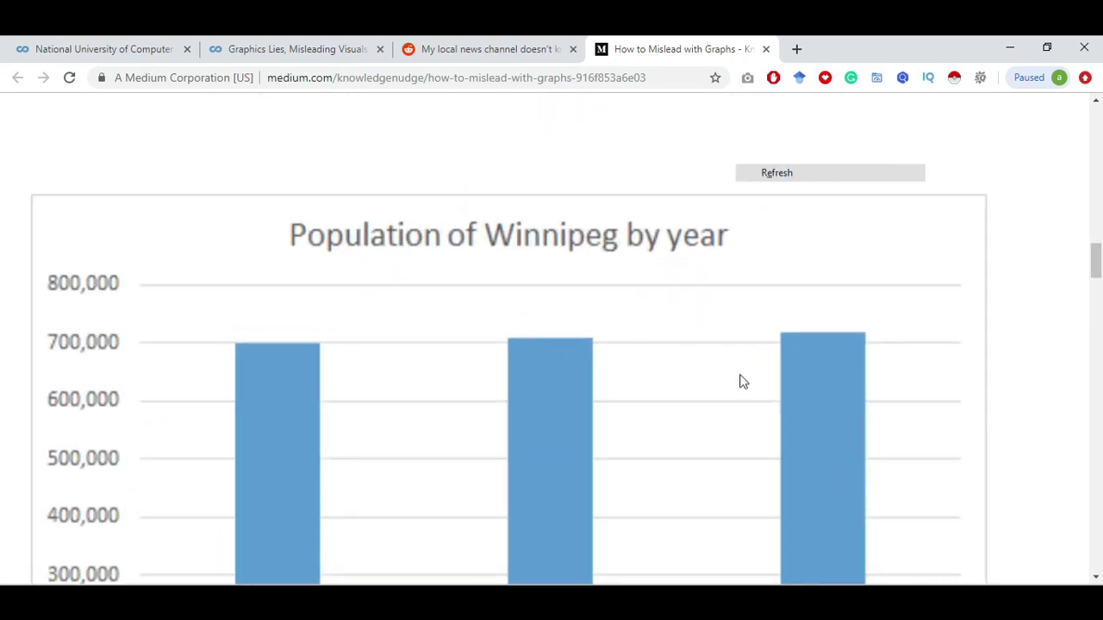
pyautogui.scroll(-1, 539, 380)
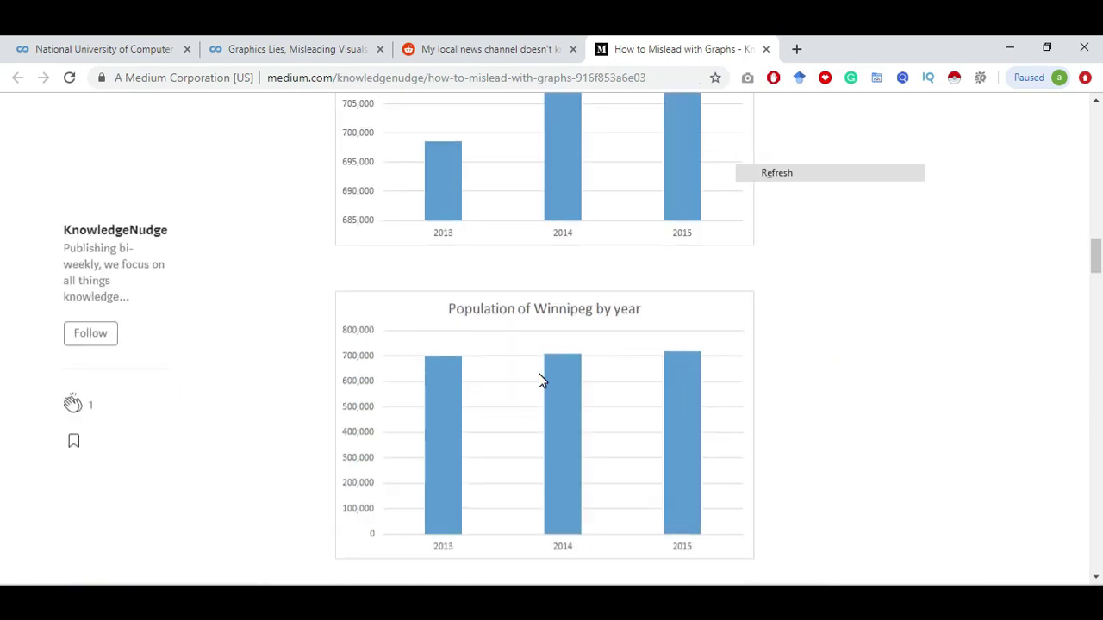
pyautogui.scroll(-2, 542, 382)
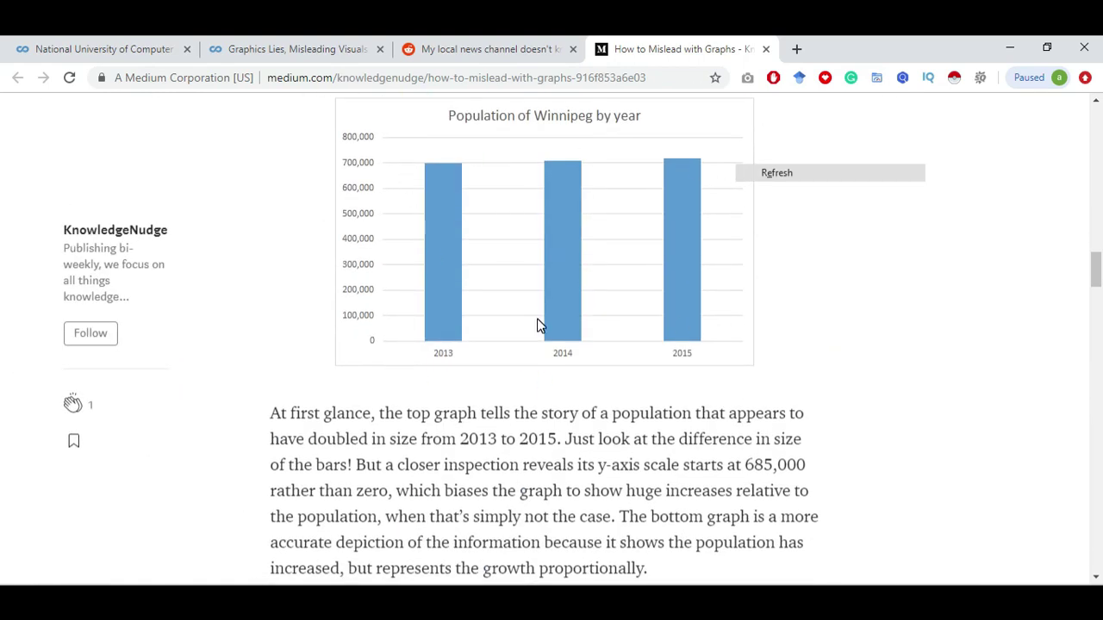
pyautogui.scroll(2, 560, 323)
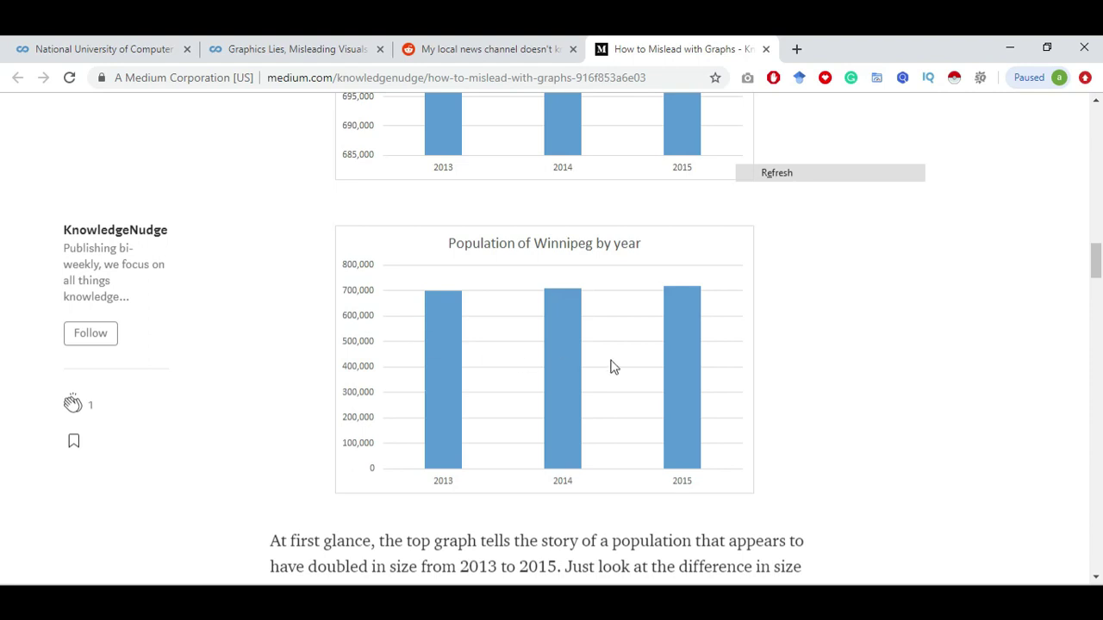
pyautogui.scroll(-1, 761, 393)
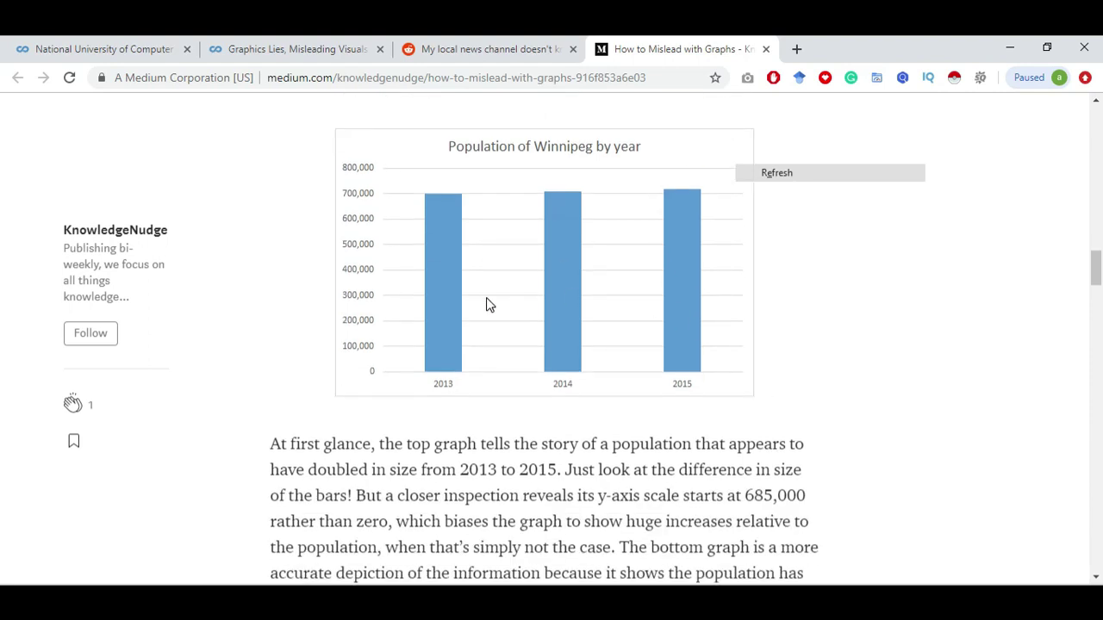
pyautogui.scroll(-2, 700, 319)
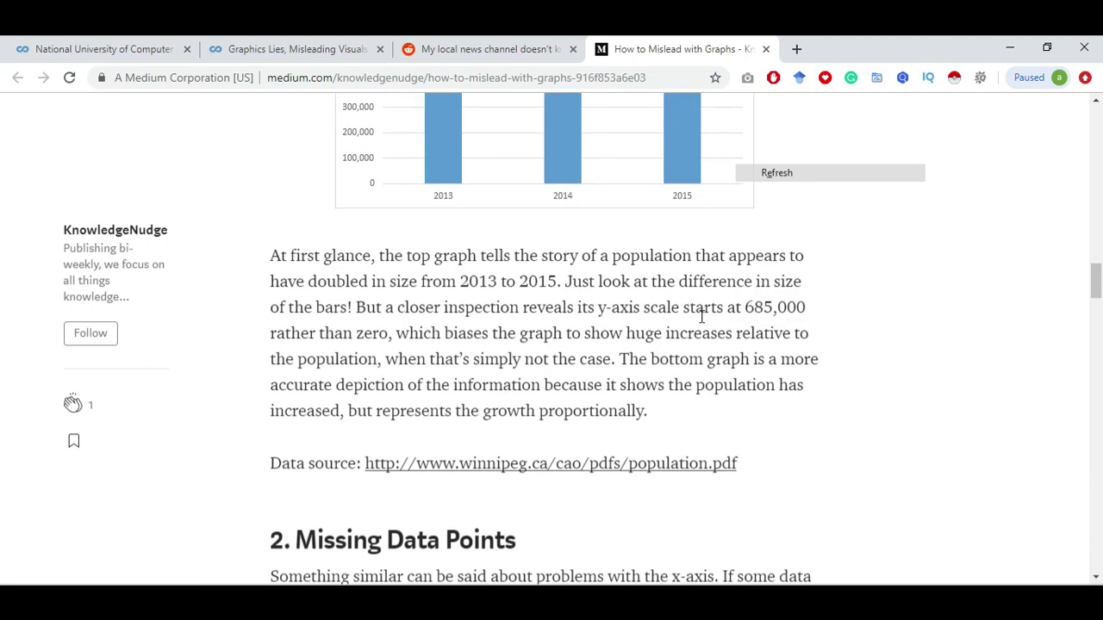
# Open the Winnipeg population.pdf data source in a new tab and skim the article through to its end.
pyautogui.scroll(-3, 701, 318)
pyautogui.scroll(1, 715, 276)
pyautogui.middleClick(655, 215)
pyautogui.scroll(-10, 590, 354)
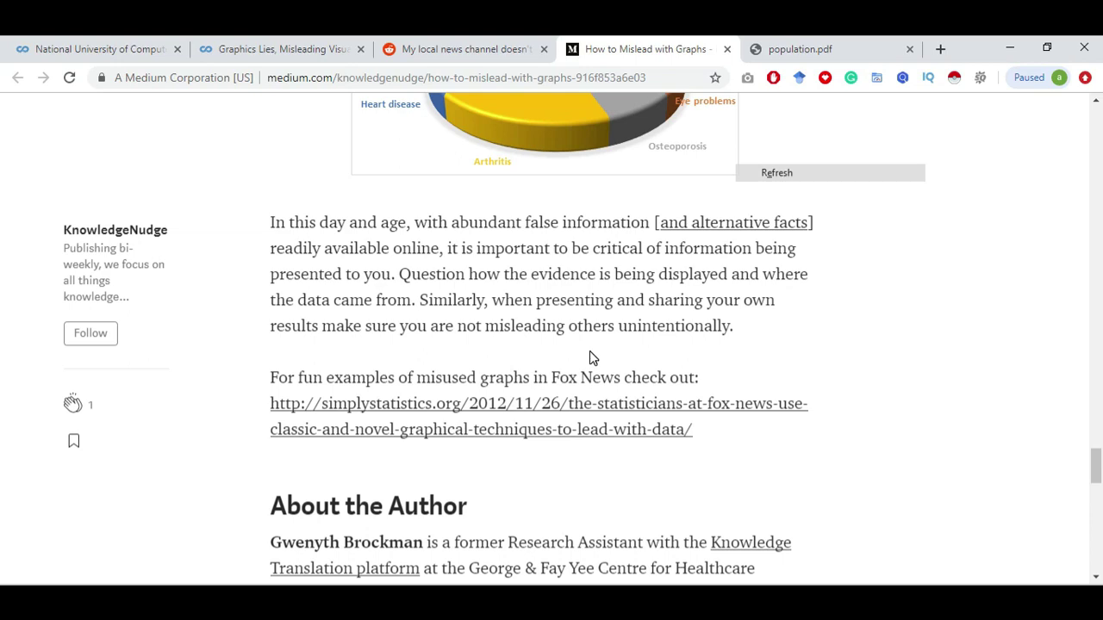
pyautogui.scroll(20, 387, 240)
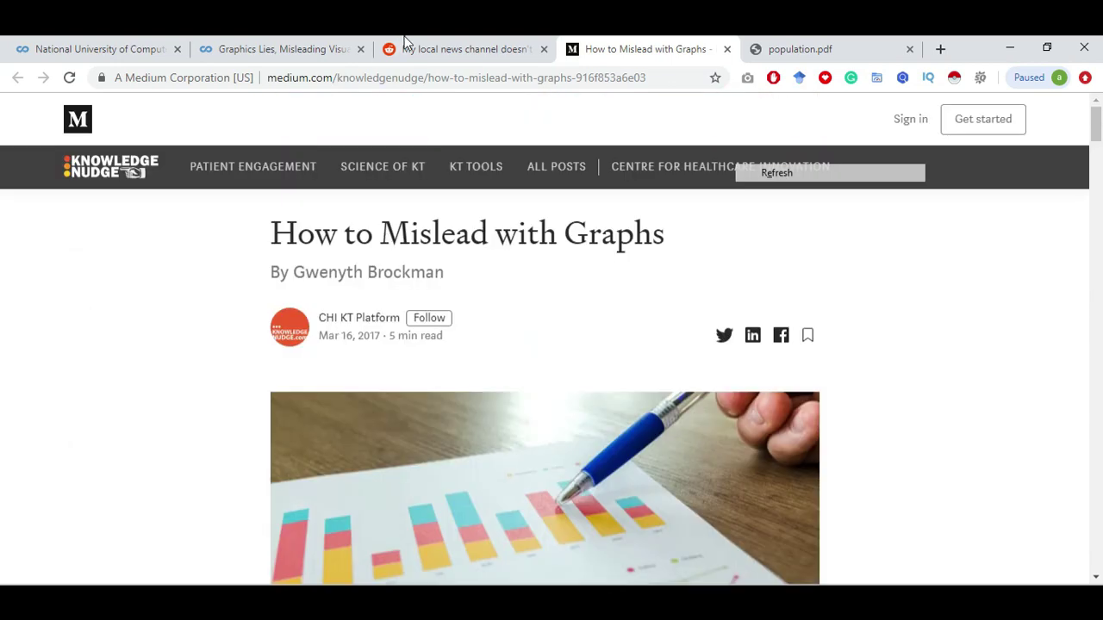
# Return to the Reddit post about the local news channel and save its Zika virus bar graph image to the Desktop.
pyautogui.click(412, 50)
pyautogui.scroll(-5, 386, 339)
pyautogui.scroll(15, 386, 339)
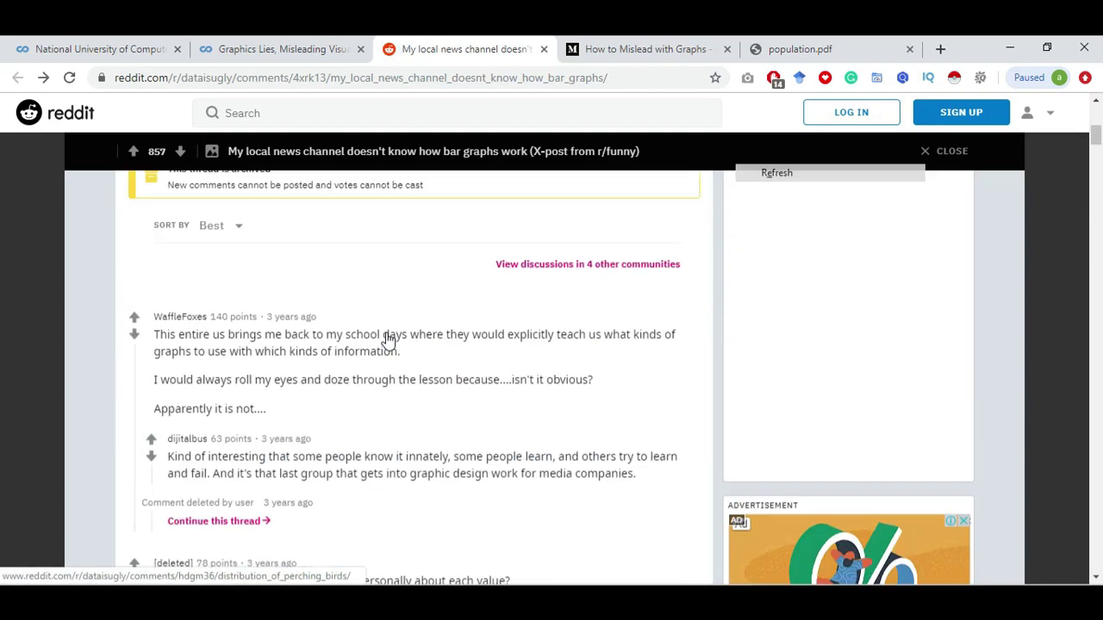
pyautogui.scroll(-1, 387, 339)
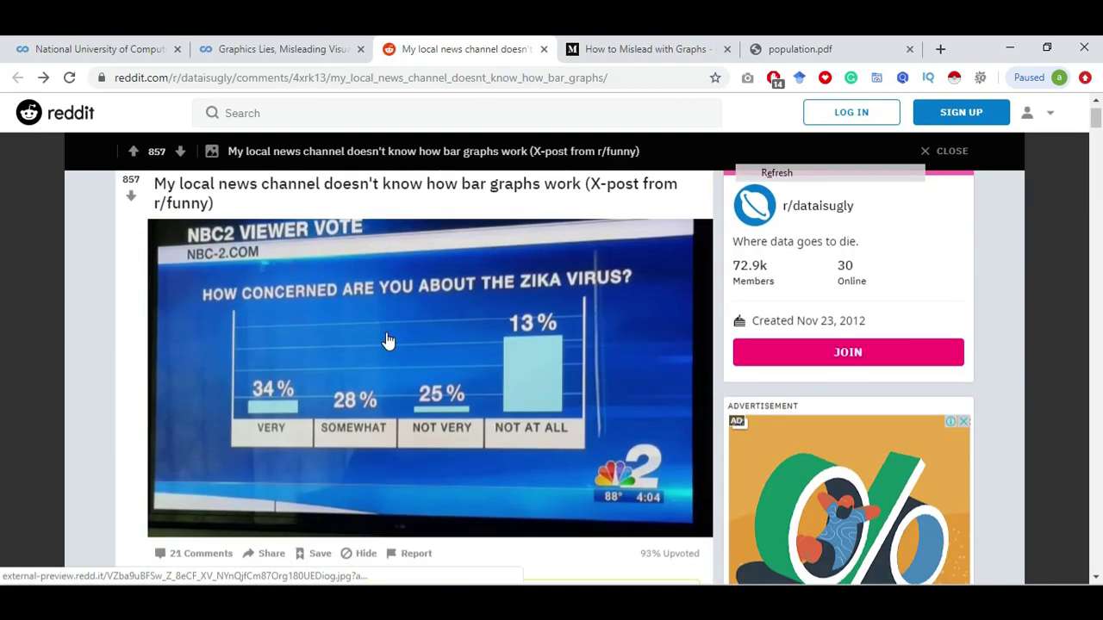
pyautogui.rightClick(424, 360)
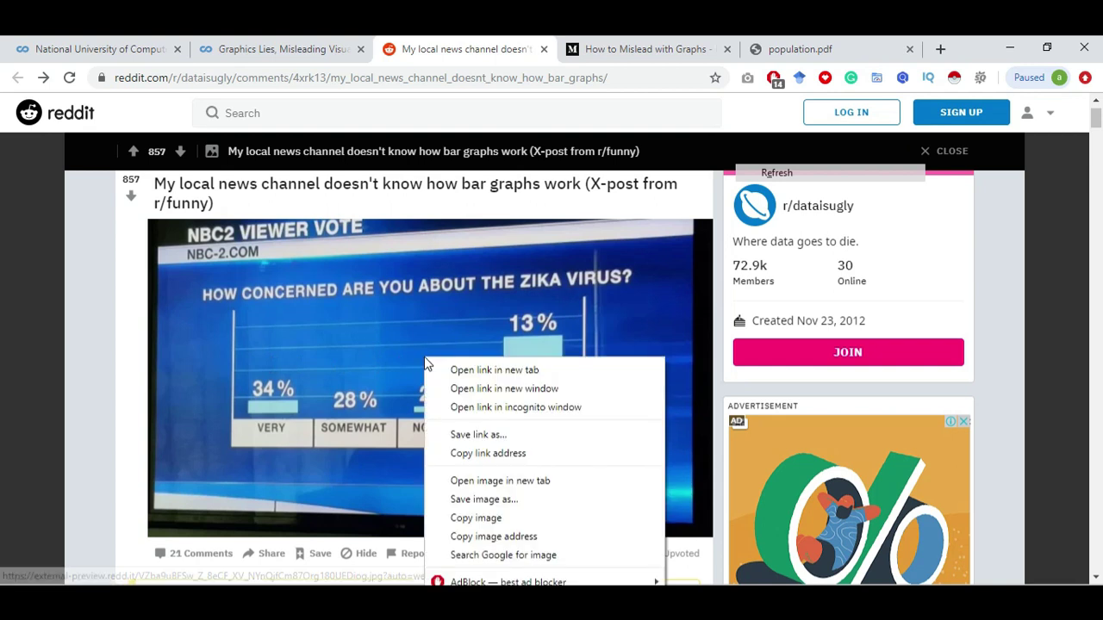
pyautogui.click(484, 500)
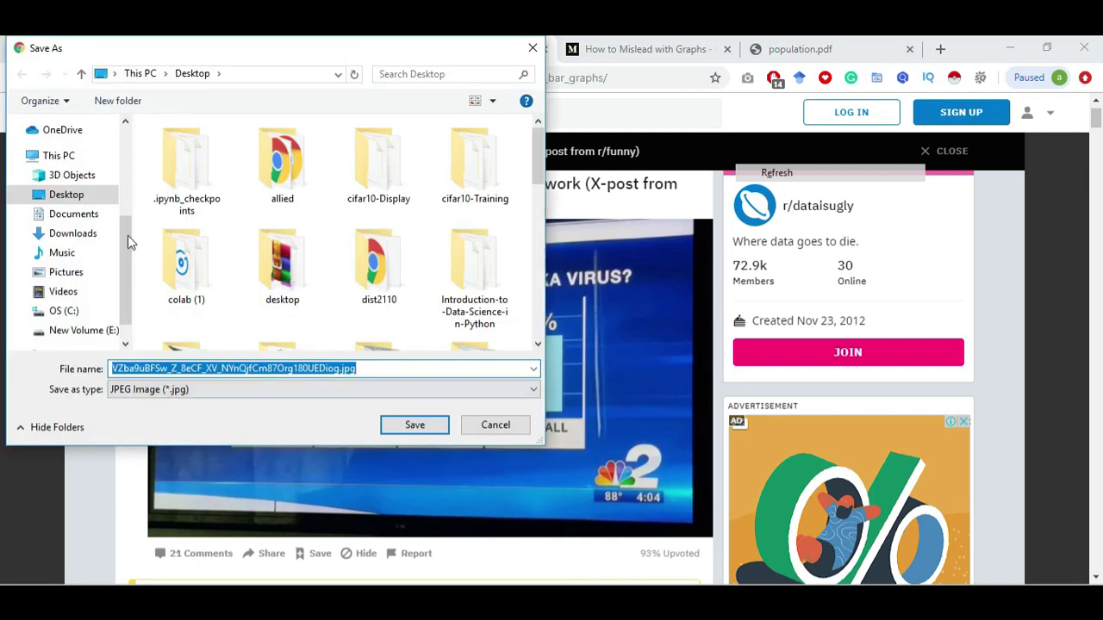
pyautogui.click(71, 195)
pyautogui.click(426, 431)
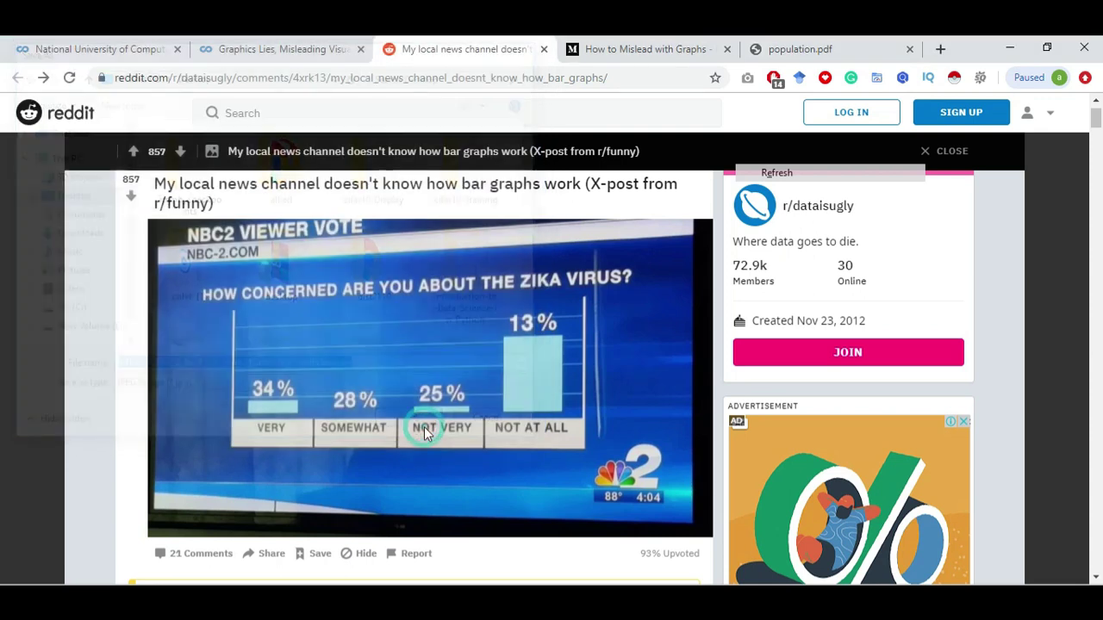
# Upload the saved Zika virus graph image from the Desktop to the Coursera submission as the misleading visual.
pyautogui.click(255, 40)
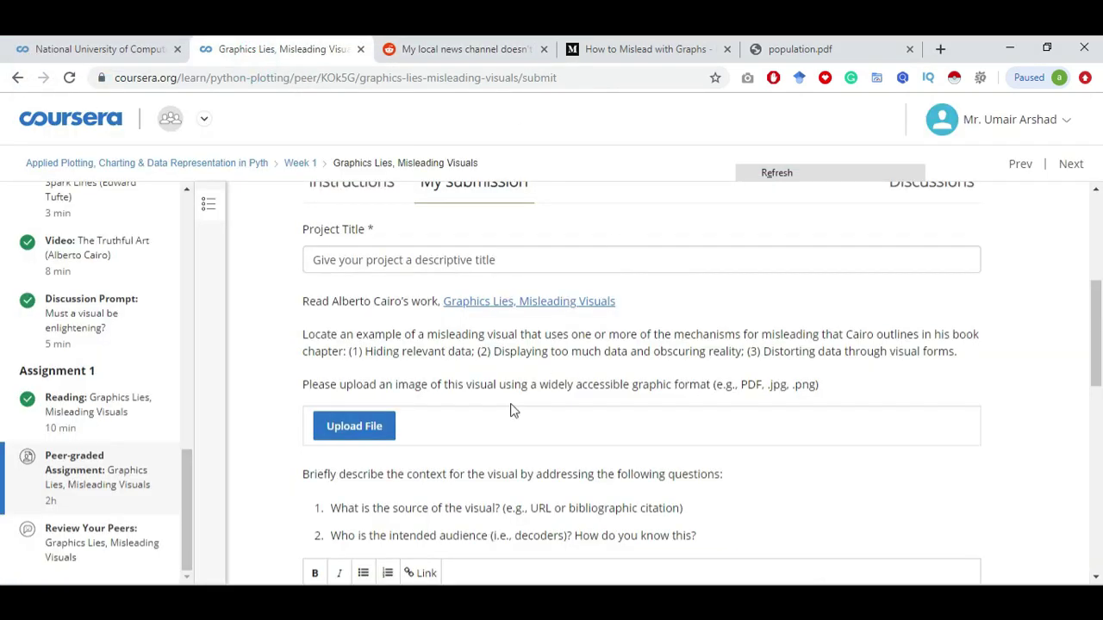
pyautogui.click(360, 426)
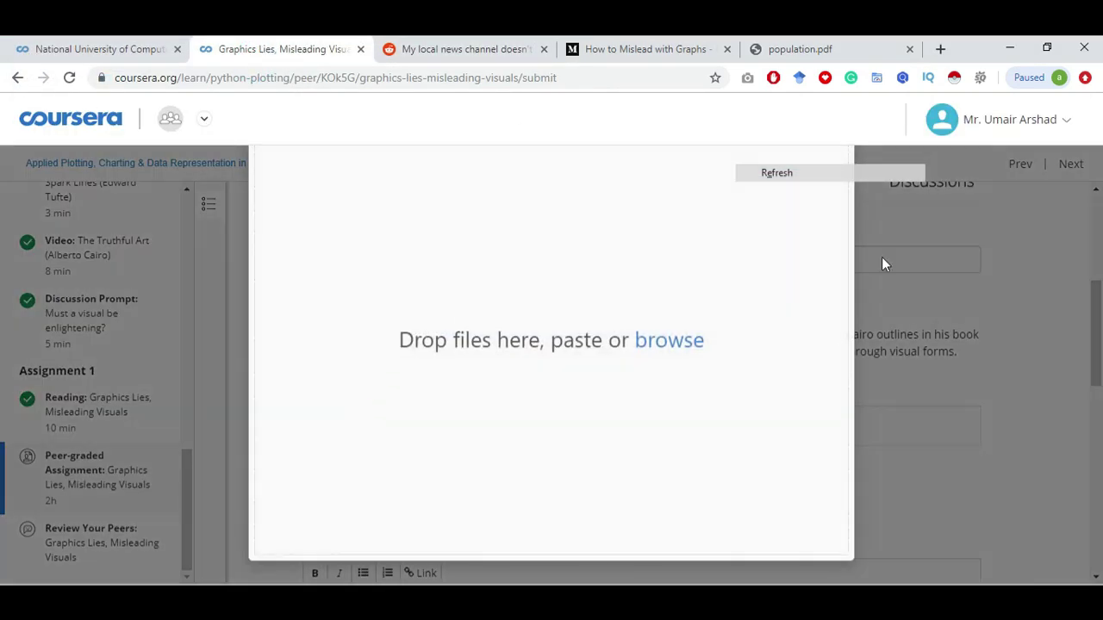
pyautogui.click(1010, 45)
pyautogui.click(1010, 43)
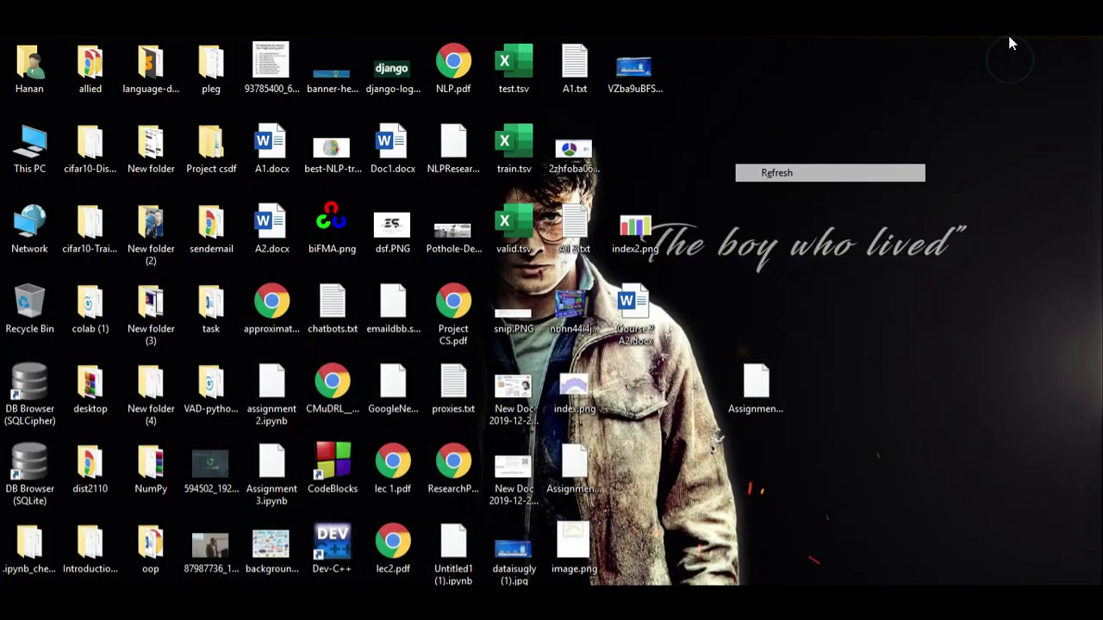
pyautogui.moveTo(646, 76); pyautogui.dragTo(493, 536)
pyautogui.moveTo(493, 612); pyautogui.dragTo(514, 320)
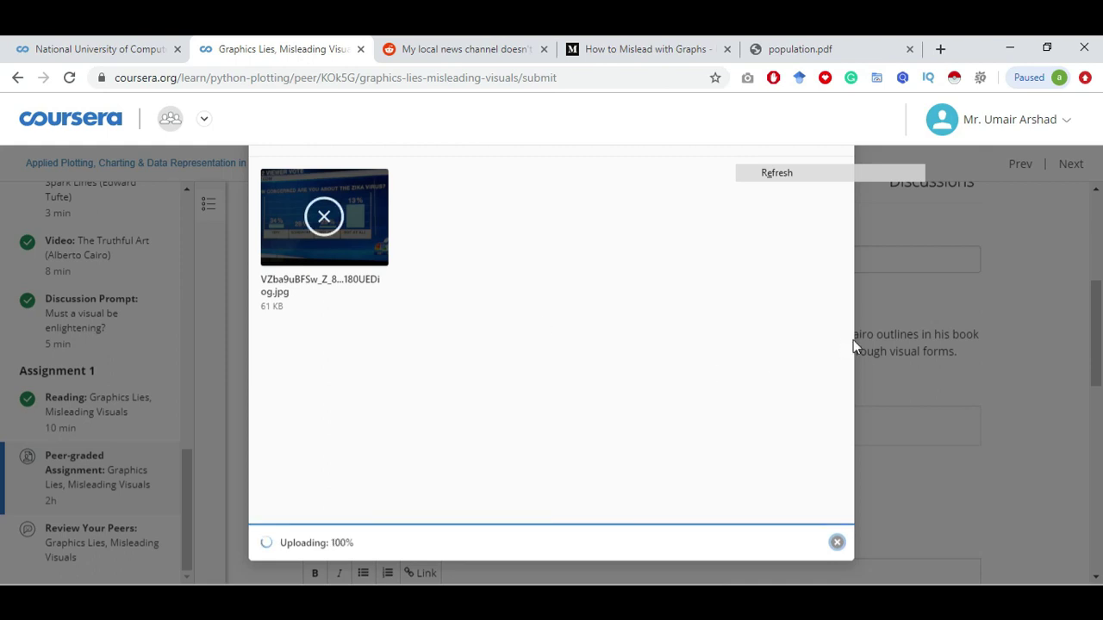
# Set the project title to "Graphics Lies, Misleading Visuals of new channel graph", reusing the assignment's heading text.
pyautogui.scroll(3, 493, 346)
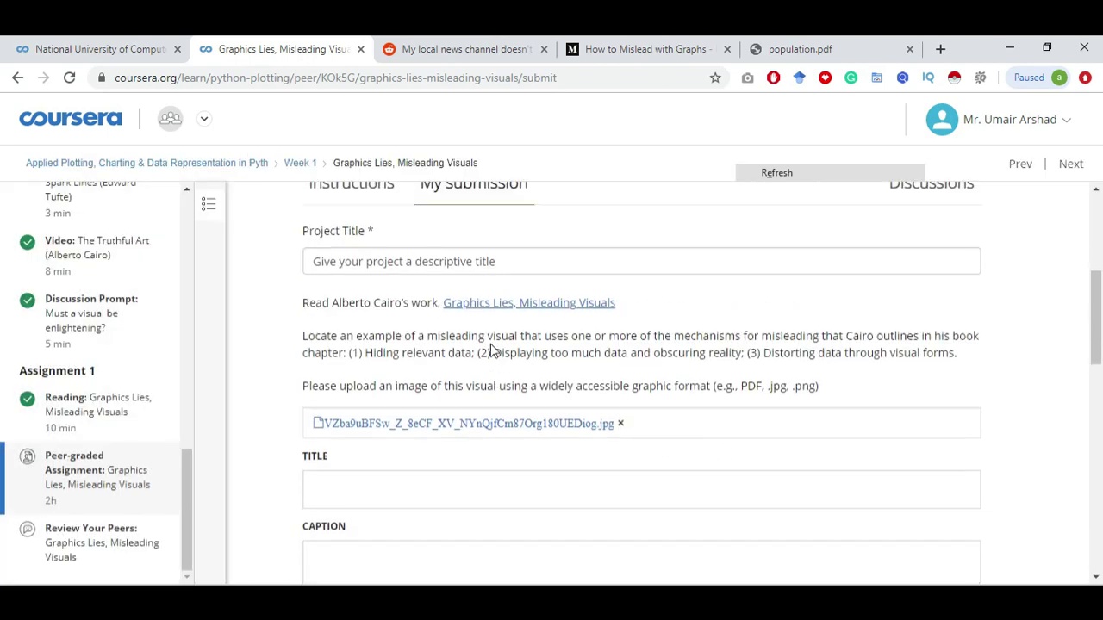
pyautogui.scroll(-1, 492, 344)
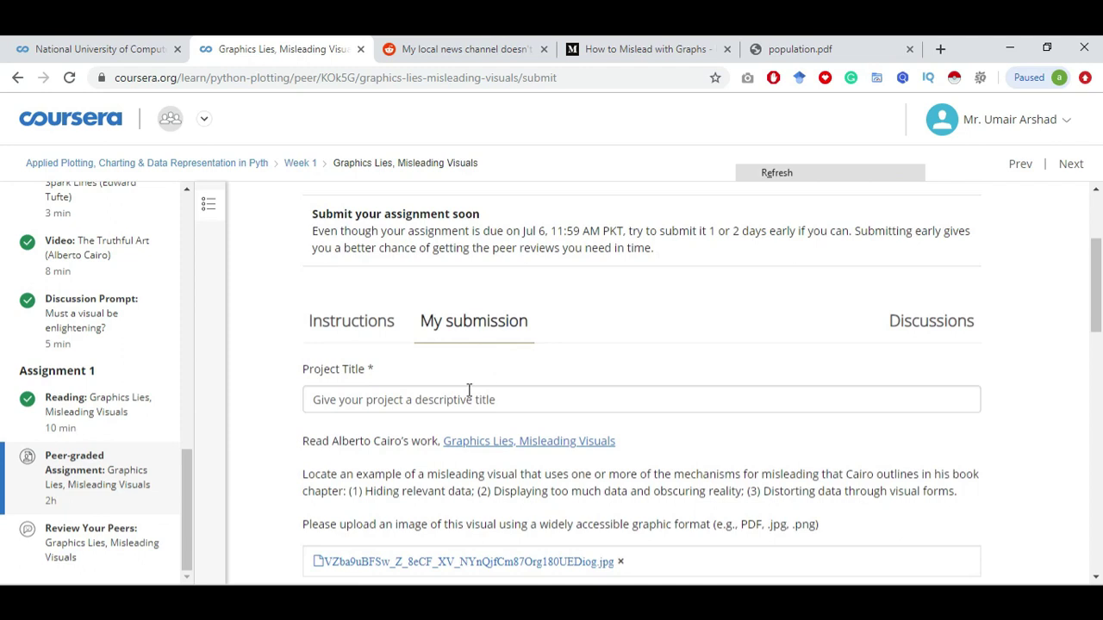
pyautogui.scroll(2, 595, 325)
pyautogui.moveTo(601, 236); pyautogui.dragTo(962, 241)
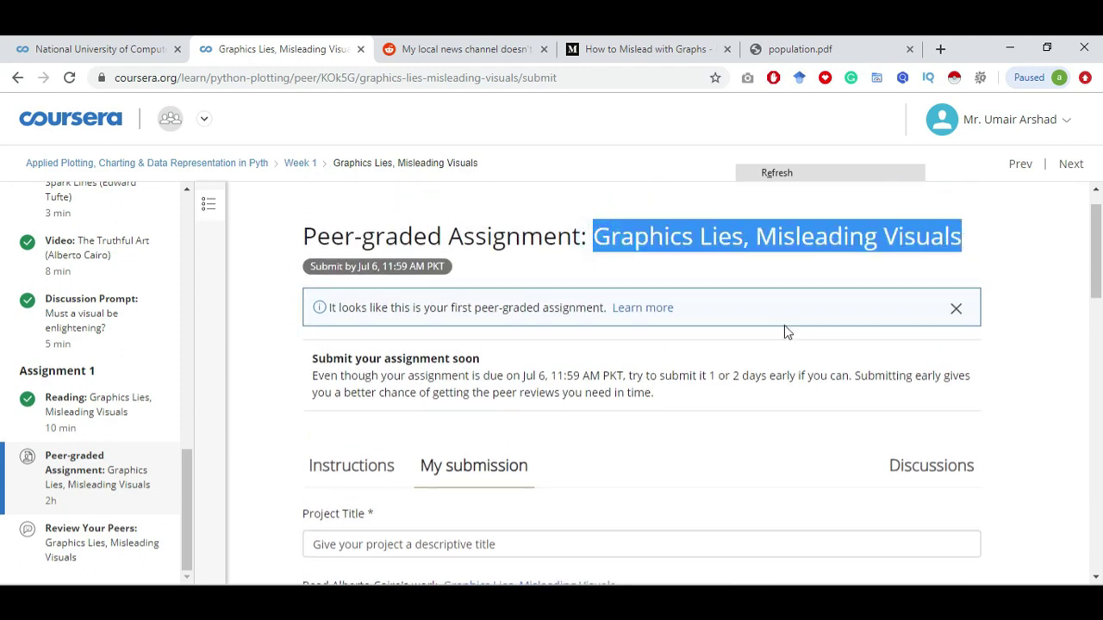
pyautogui.click(469, 549)
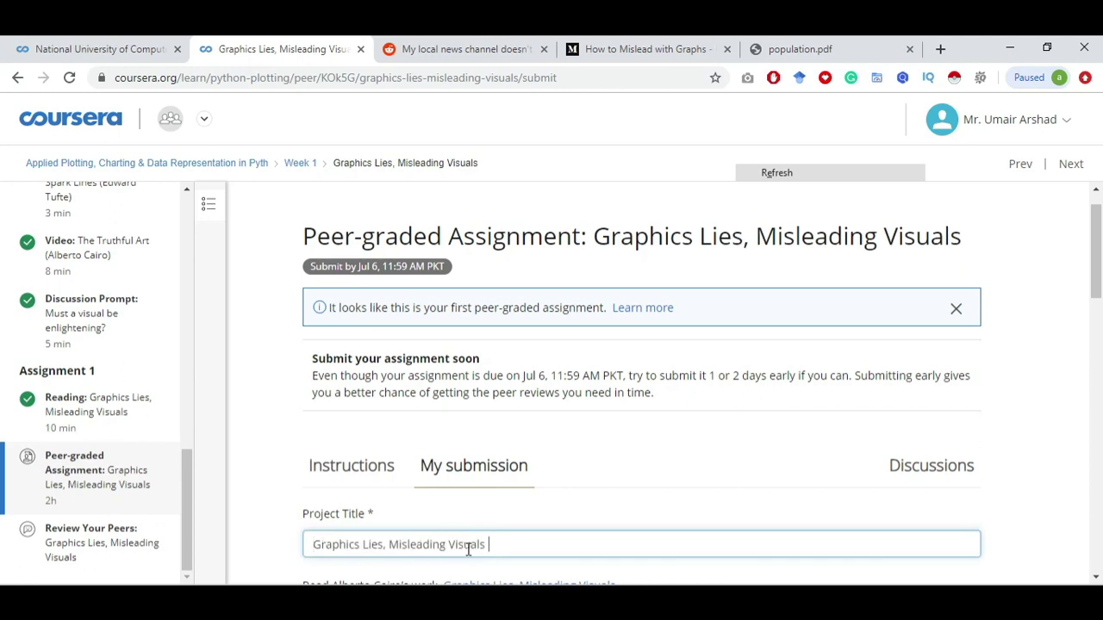
pyautogui.write('new channel graph')
pyautogui.scroll(-3, 468, 549)
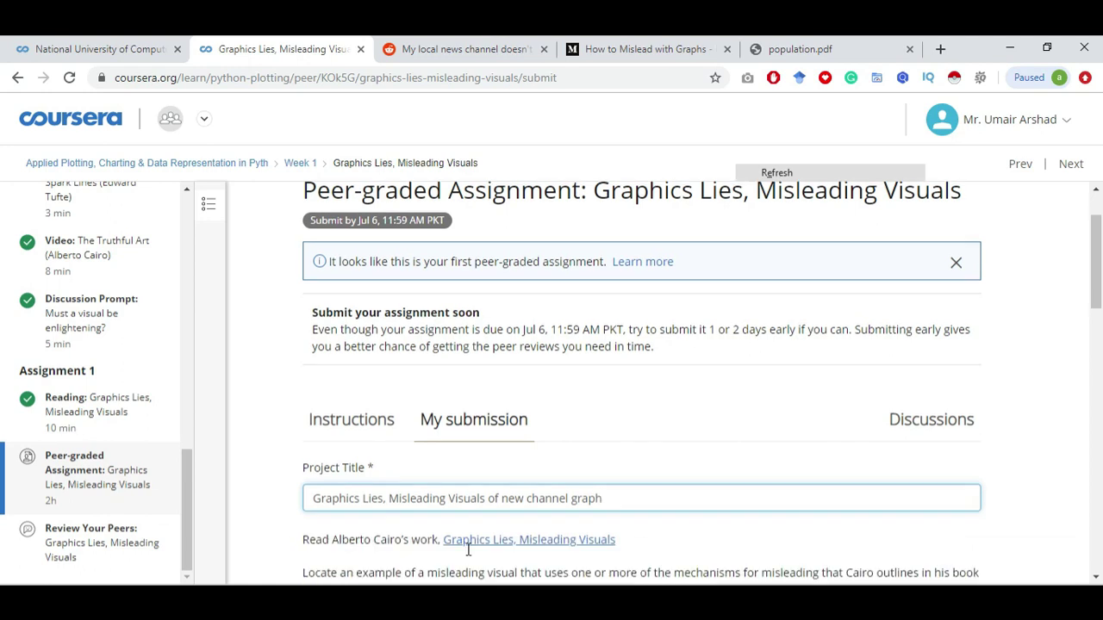
# Copy the project title into the title field of the uploaded image.
pyautogui.scroll(-2, 468, 549)
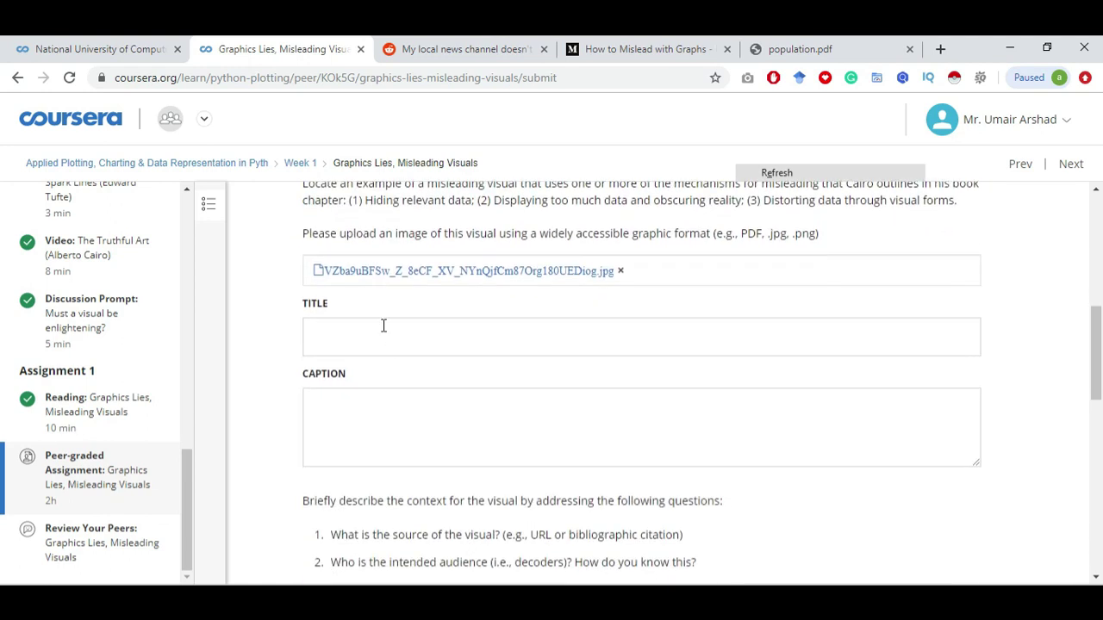
pyautogui.scroll(1, 427, 332)
pyautogui.scroll(1, 426, 331)
pyautogui.moveTo(613, 263); pyautogui.dragTo(265, 273)
pyautogui.hotkey('ctrl', 'c')
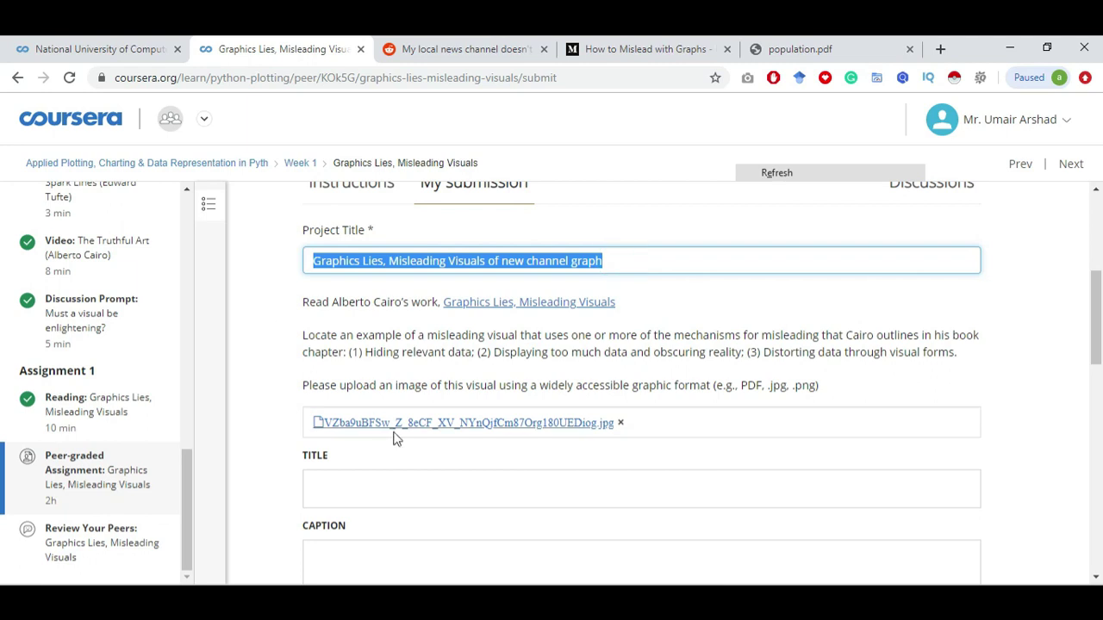
pyautogui.click(378, 486)
pyautogui.hotkey('ctrl', 'v')
pyautogui.scroll(-2, 379, 485)
pyautogui.scroll(-2, 379, 487)
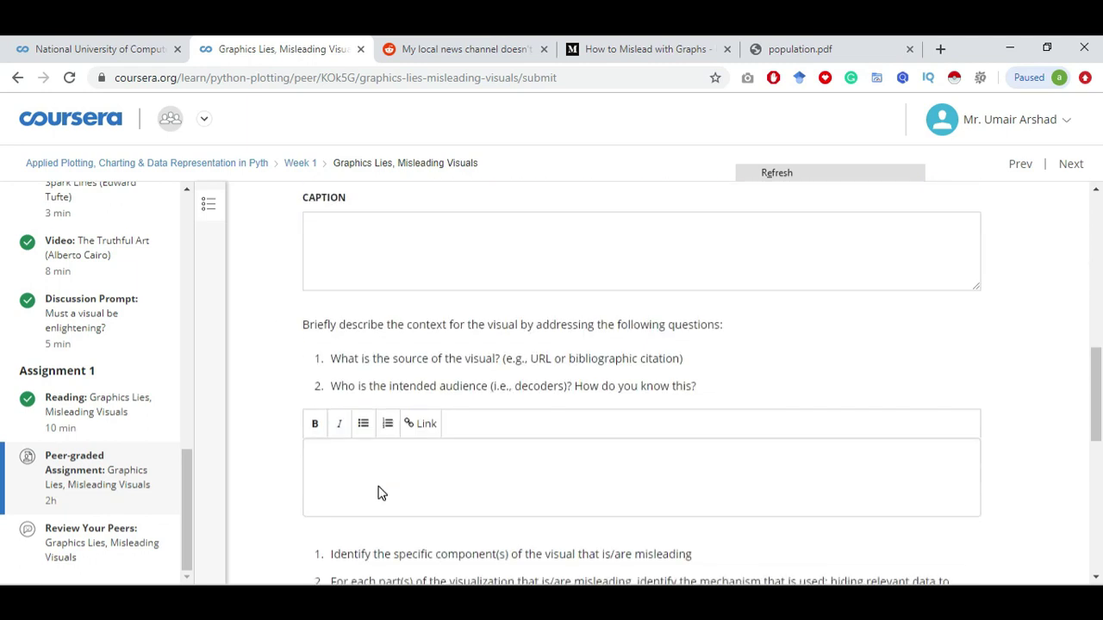
# Copy the Reddit post's URL into the visual's context answer as its source.
pyautogui.click(394, 433)
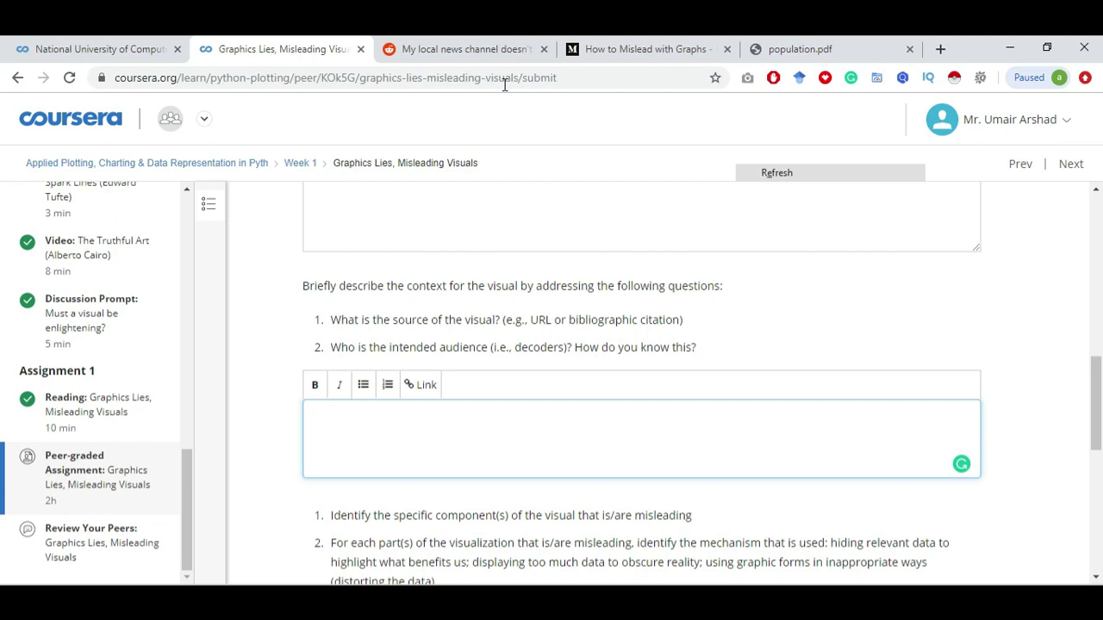
pyautogui.click(487, 42)
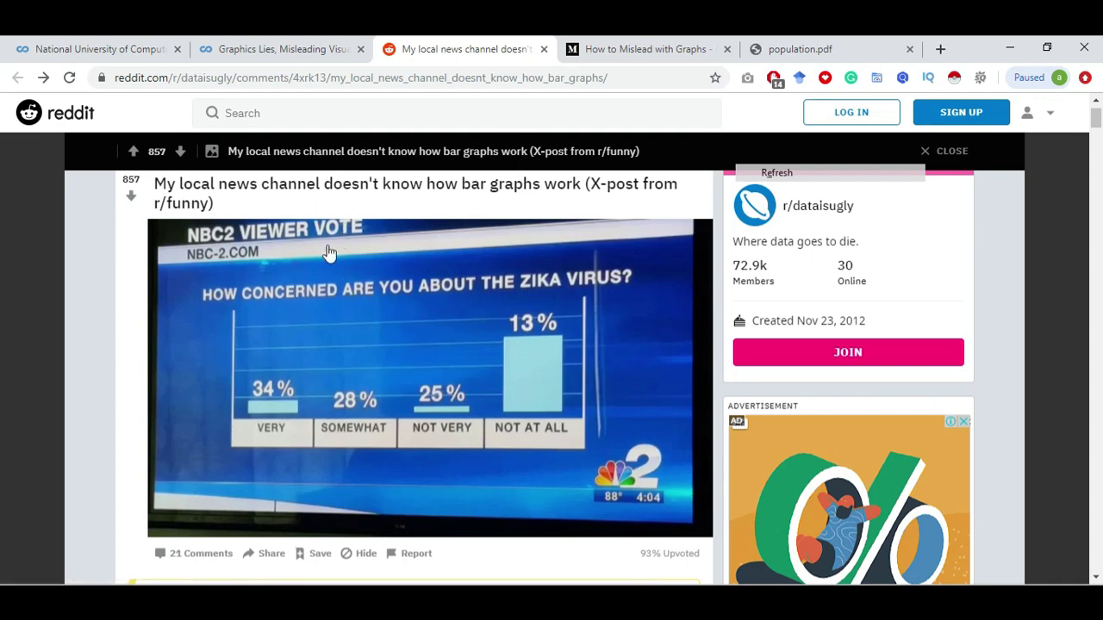
pyautogui.scroll(-2, 328, 249)
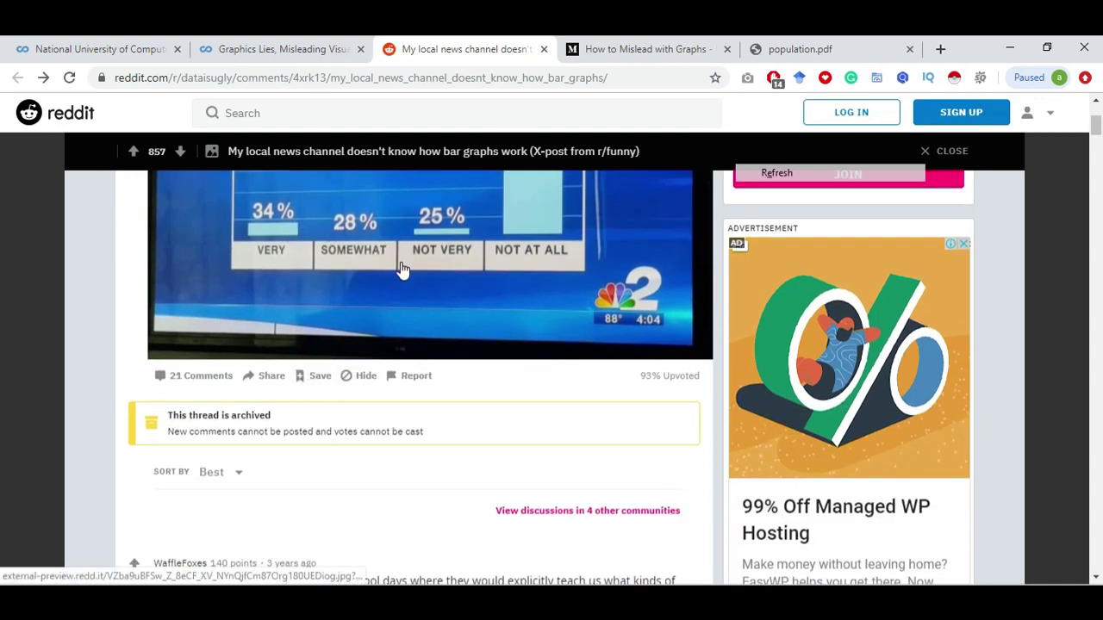
pyautogui.click(352, 77)
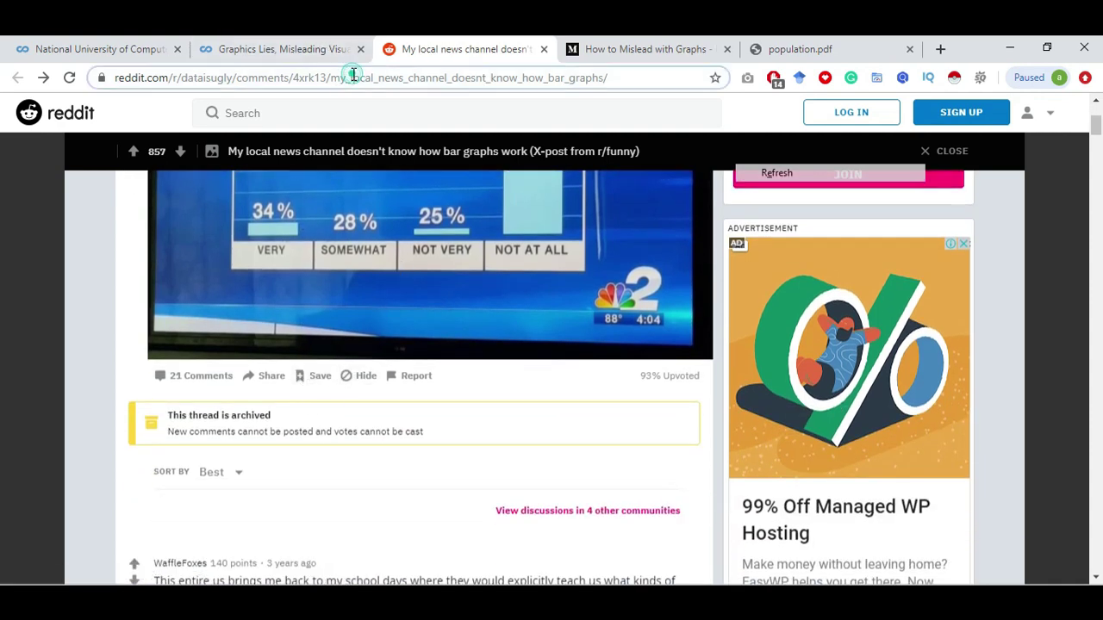
pyautogui.hotkey('ctrl', 'c')
pyautogui.click(307, 49)
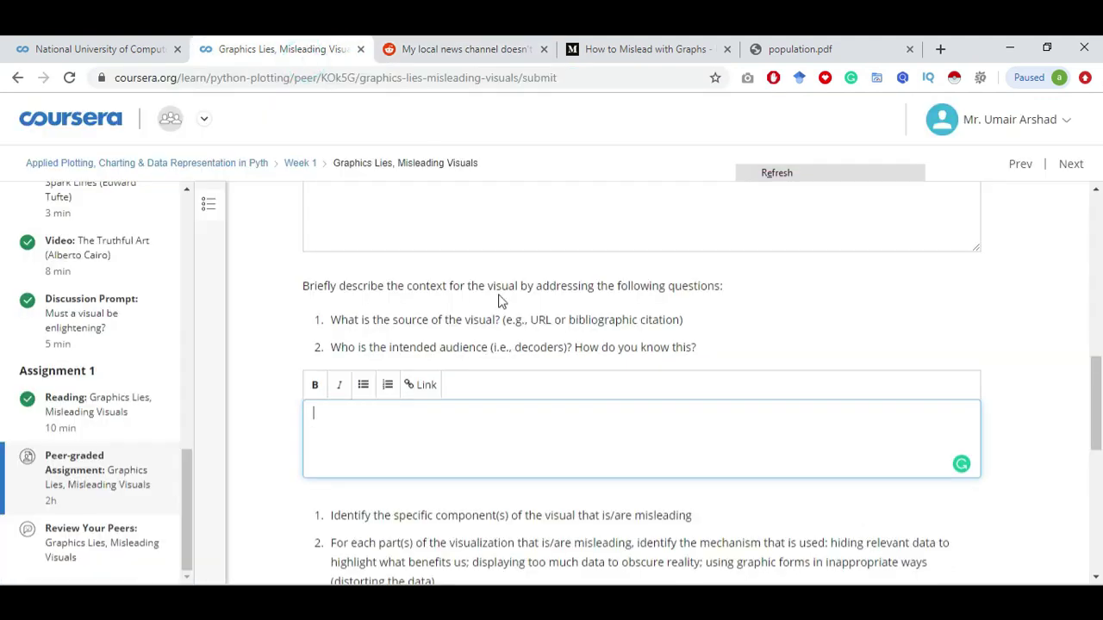
pyautogui.hotkey('ctrl', 'v')
pyautogui.scroll(-1, 445, 476)
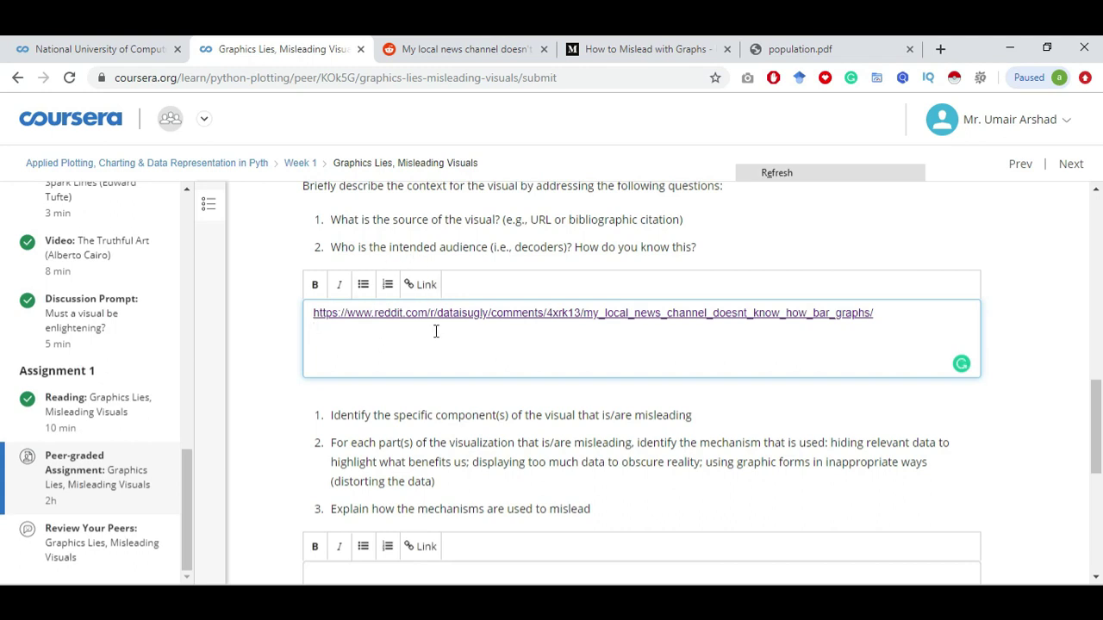
# Add below the link "This graph seems to be a news channel graph, so its audience should be general public", correcting the spelling of "audience".
pyautogui.write('This graph seems to be a news channel graph, so its aud')
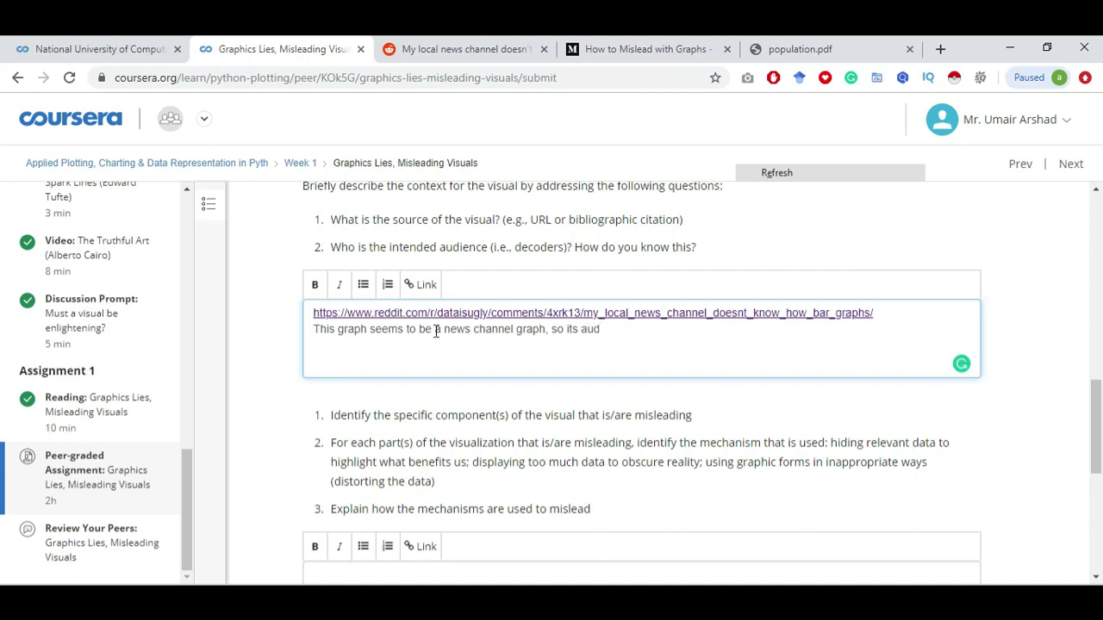
pyautogui.write('iance should be')
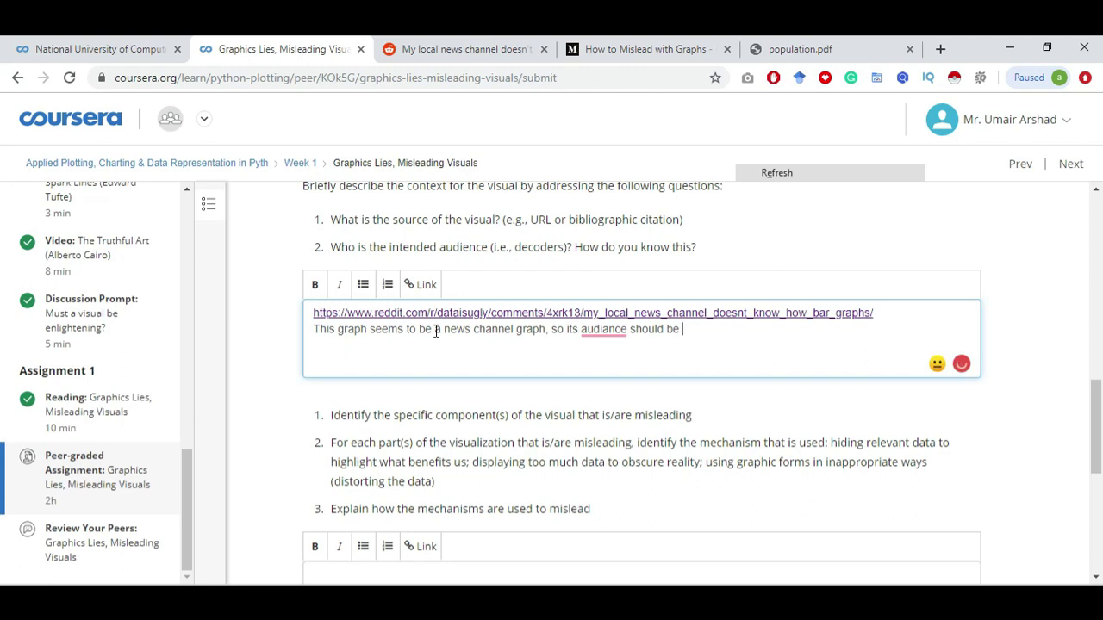
pyautogui.click(601, 330)
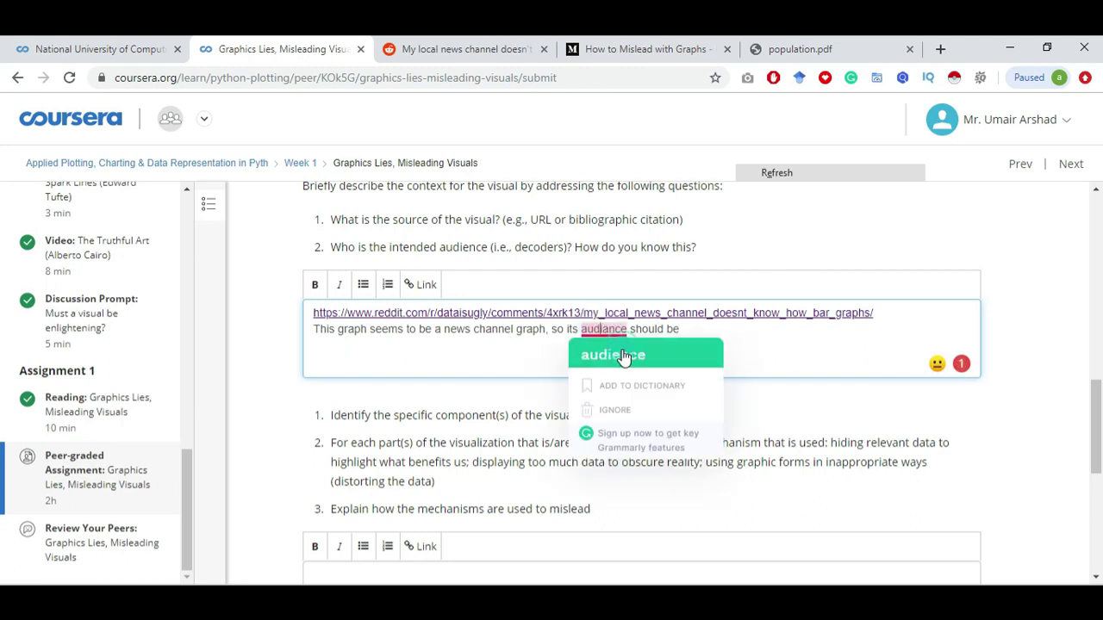
pyautogui.click(624, 356)
pyautogui.click(696, 333)
pyautogui.write('general public')
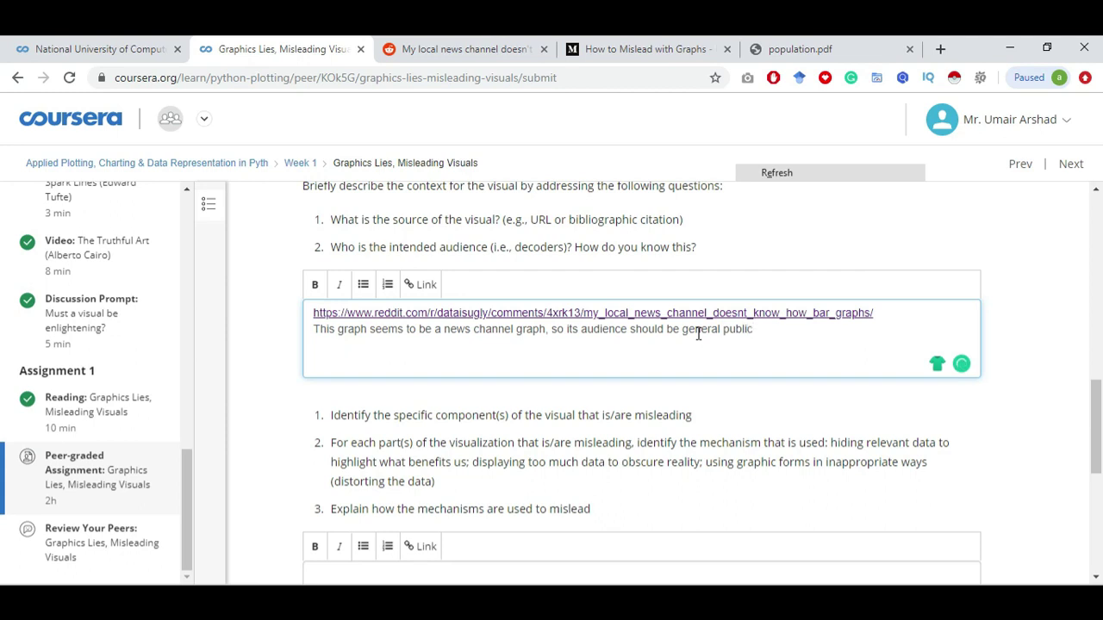
# Begin the answer on the visual's misleading components with "y axis is not properly mentioned, moreover," after checking the Reddit graph.
pyautogui.scroll(-1, 698, 333)
pyautogui.moveTo(399, 315); pyautogui.dragTo(645, 317)
pyautogui.click(569, 318)
pyautogui.click(646, 316)
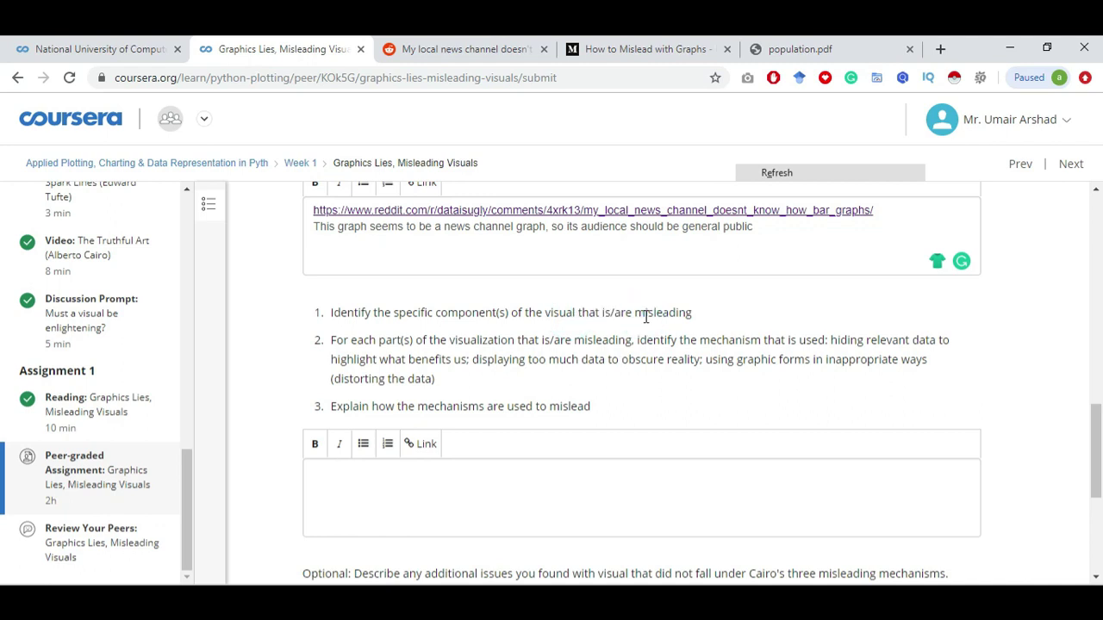
pyautogui.click(487, 45)
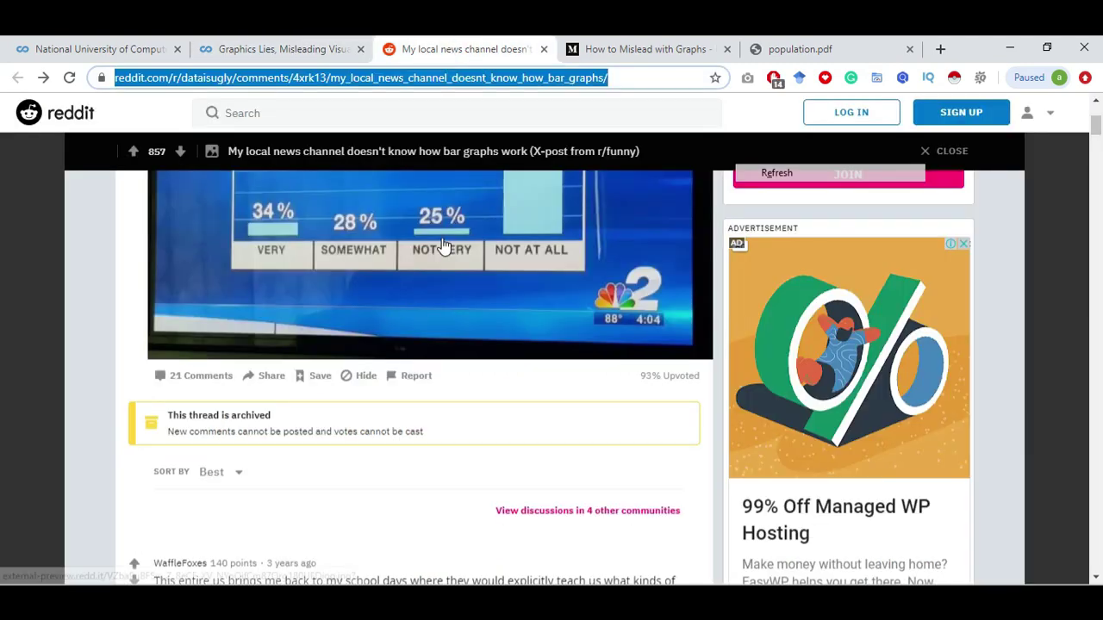
pyautogui.click(291, 43)
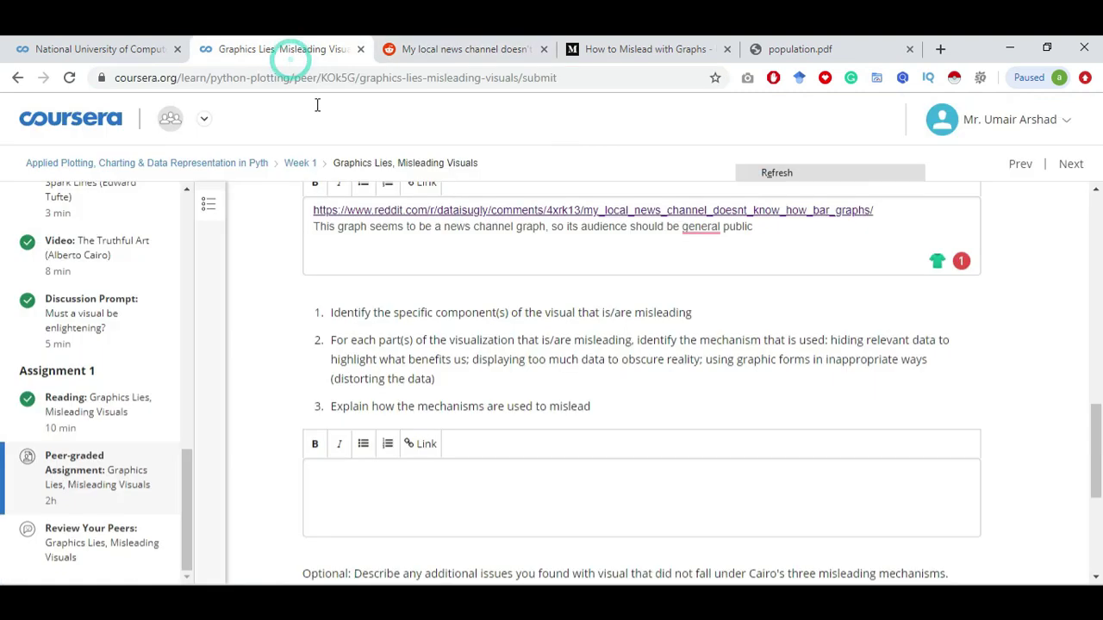
pyautogui.click(402, 485)
pyautogui.write('y ax')
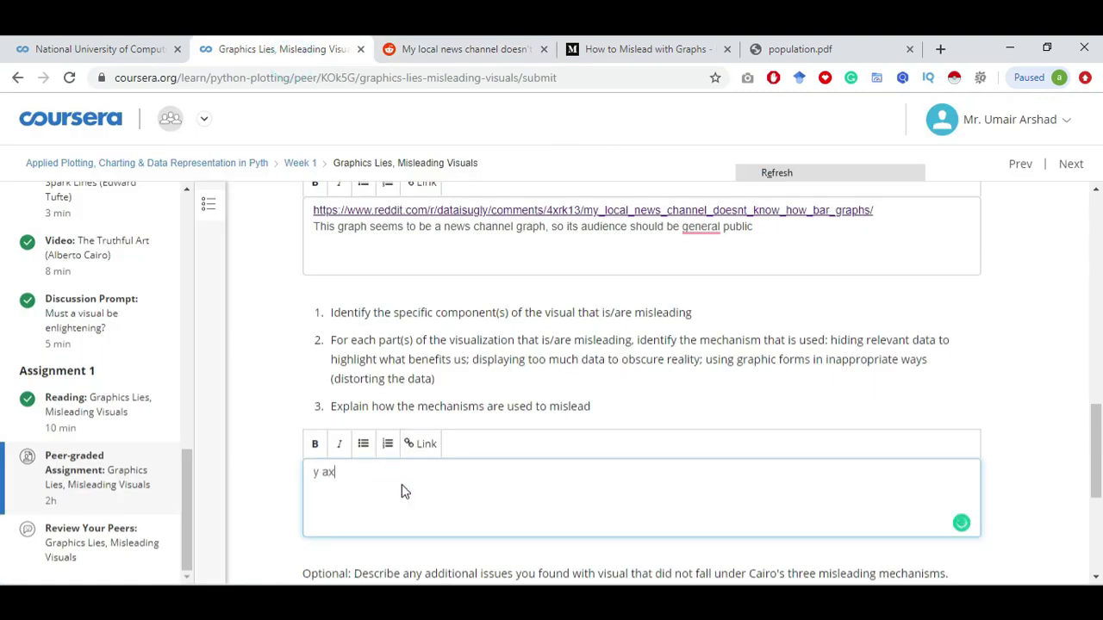
pyautogui.write('is is not p')
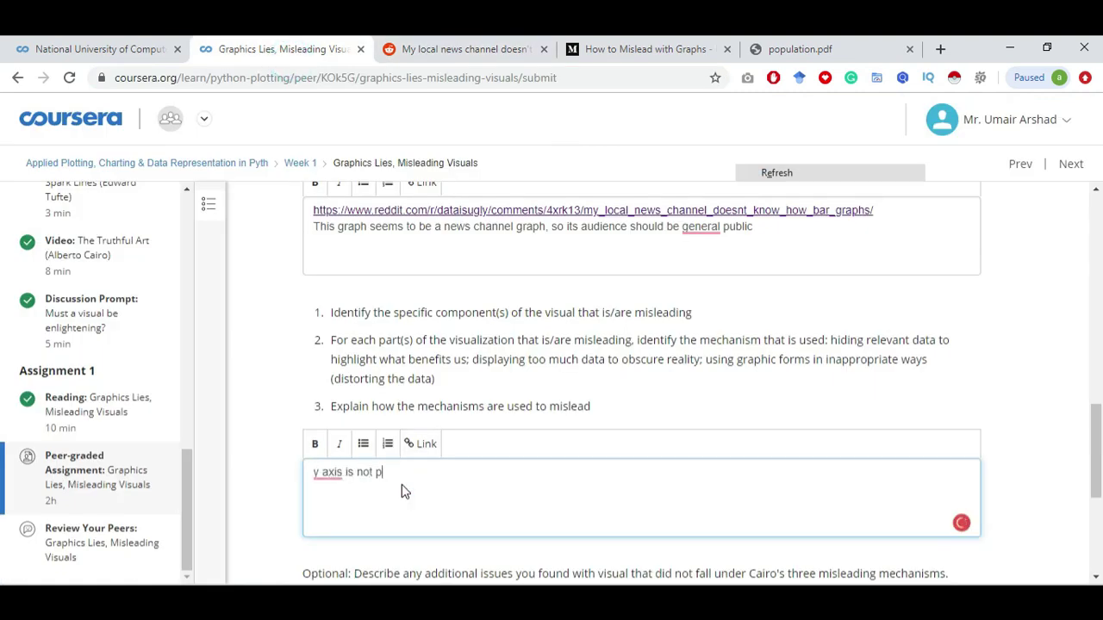
pyautogui.write('roperly mentioned, moreover, axis')
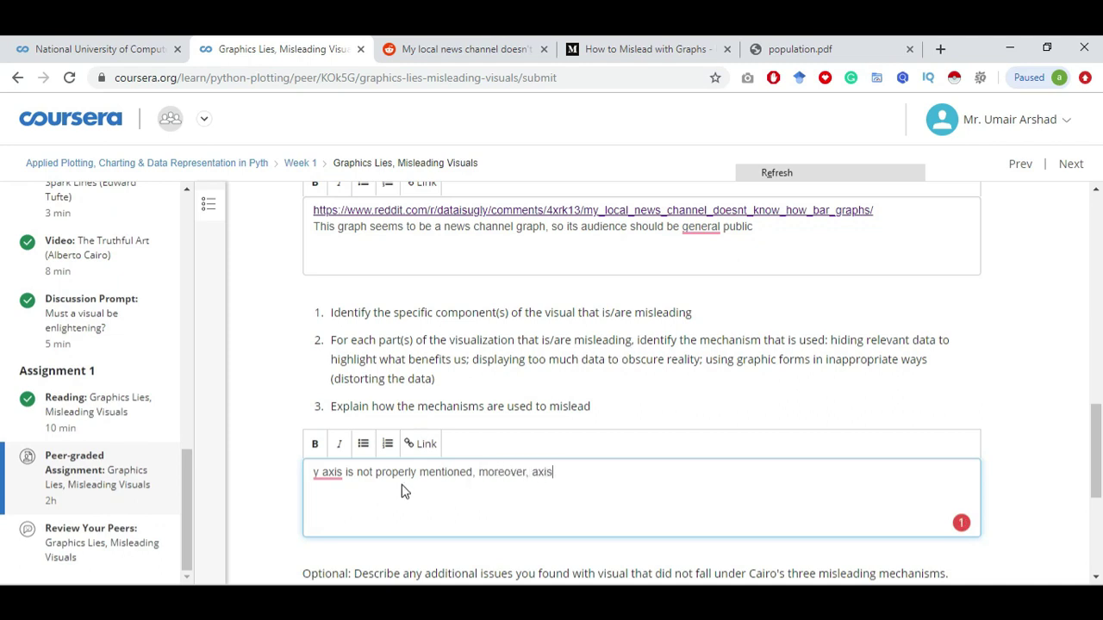
pyautogui.write(' a')
pyautogui.press('BackSpace')
pyautogui.press('BackSpace')
pyautogui.press('BackSpace')
pyautogui.press('BackSpace')
pyautogui.press('BackSpace')
pyautogui.press('BackSpace')
# Continue the answer with "bars are inapproprite that the bar of 13 percent is larger than the bar of 34 percent.", checking the Reddit graph's percentages.
pyautogui.write('bars are inappropri')
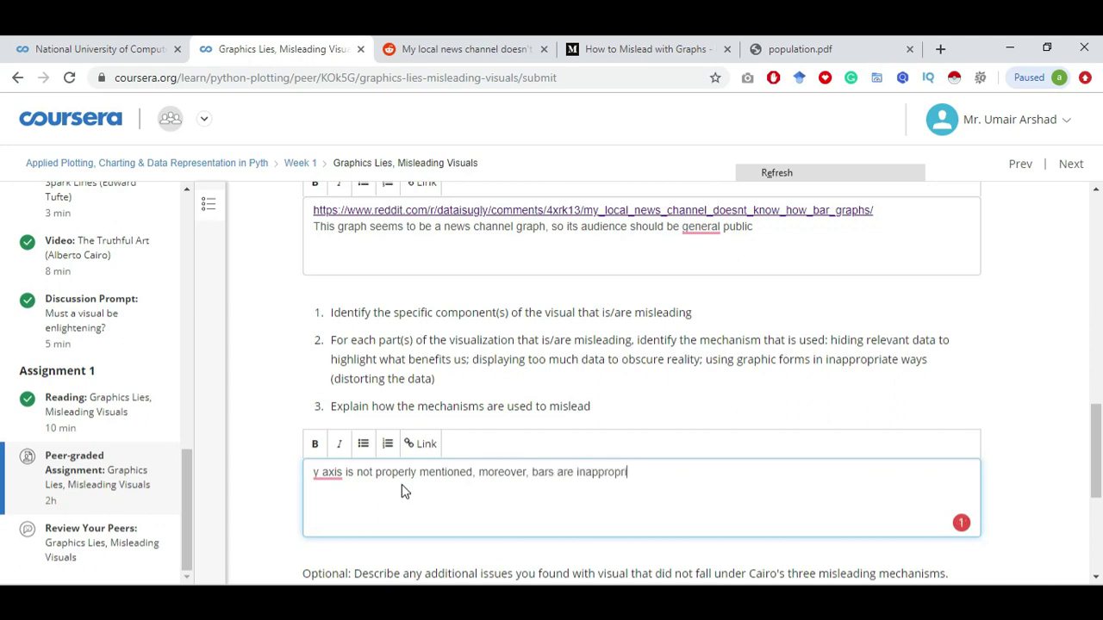
pyautogui.write('te that the bar of')
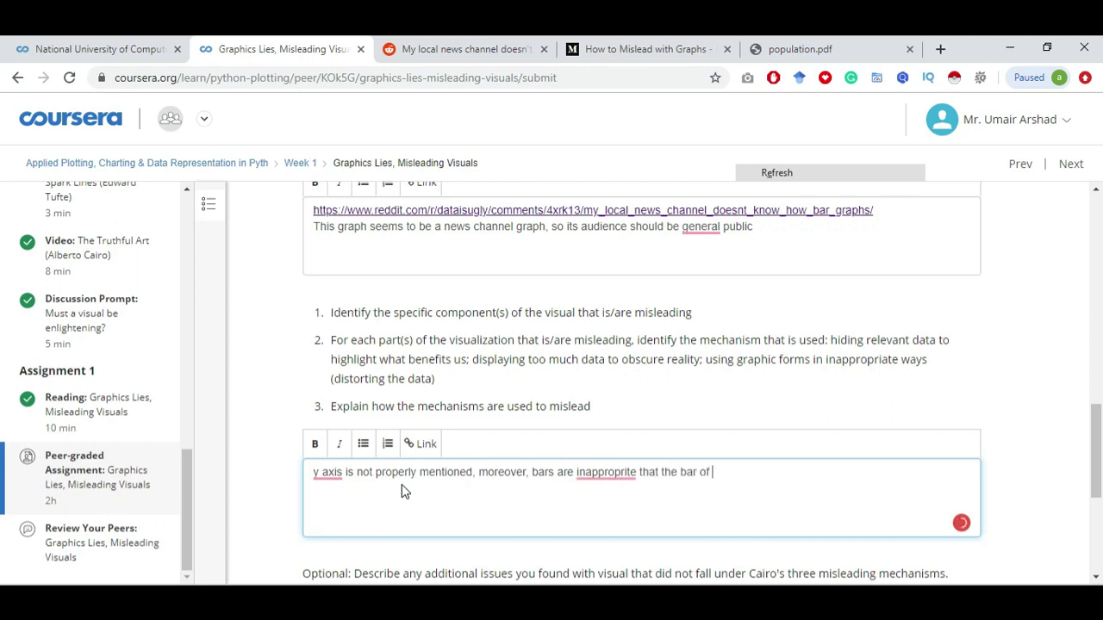
pyautogui.click(457, 49)
pyautogui.click(293, 48)
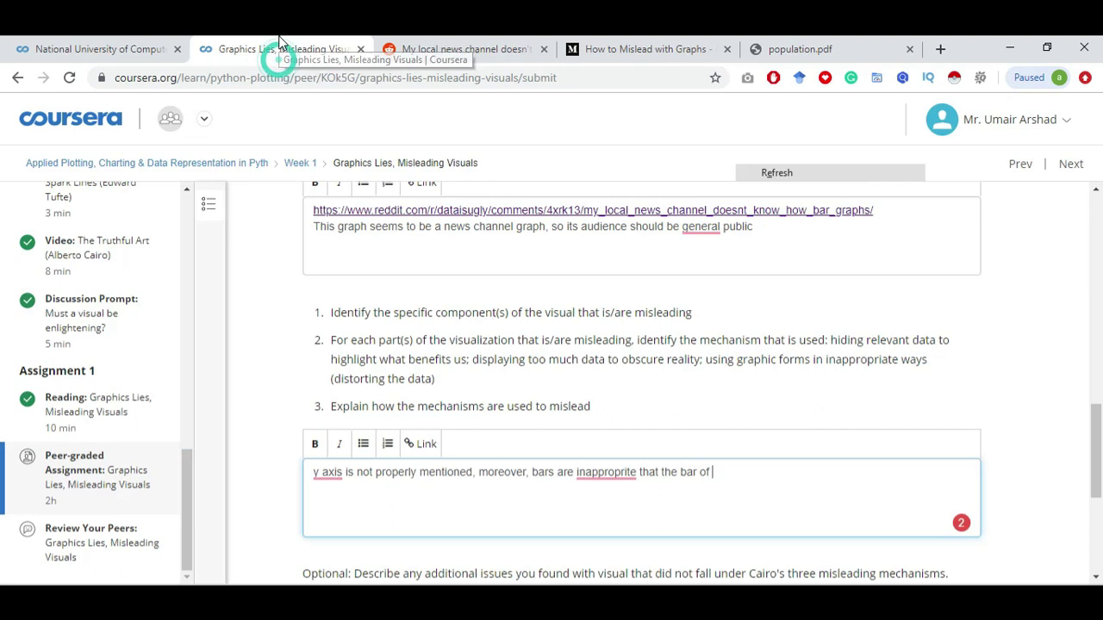
pyautogui.write('13 perce')
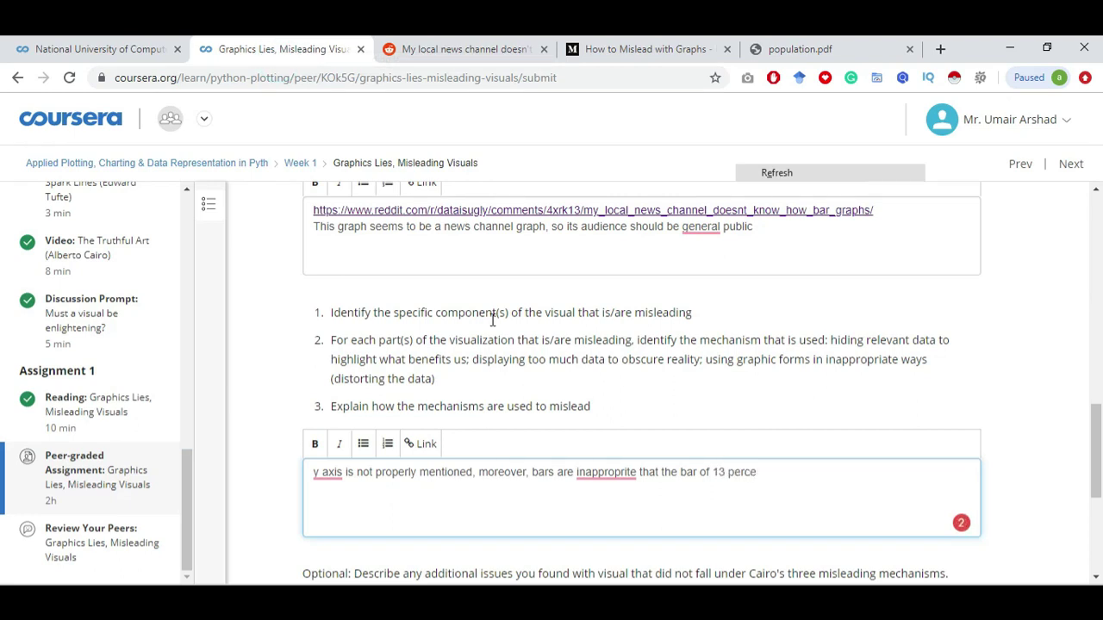
pyautogui.write('nt is larger than the bar of')
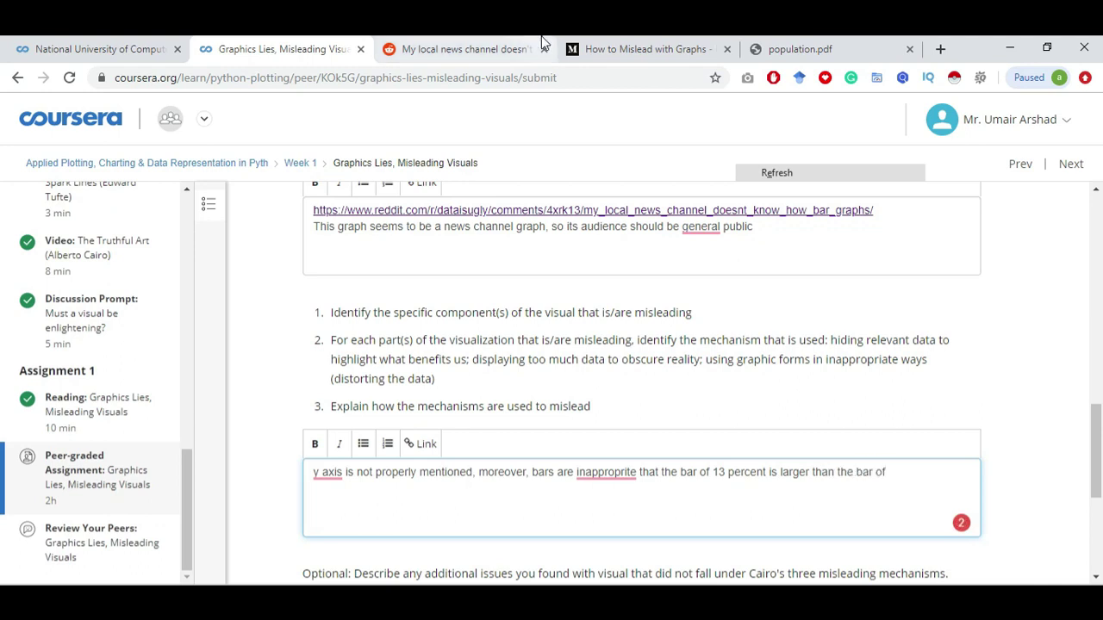
pyautogui.click(593, 43)
pyautogui.click(458, 45)
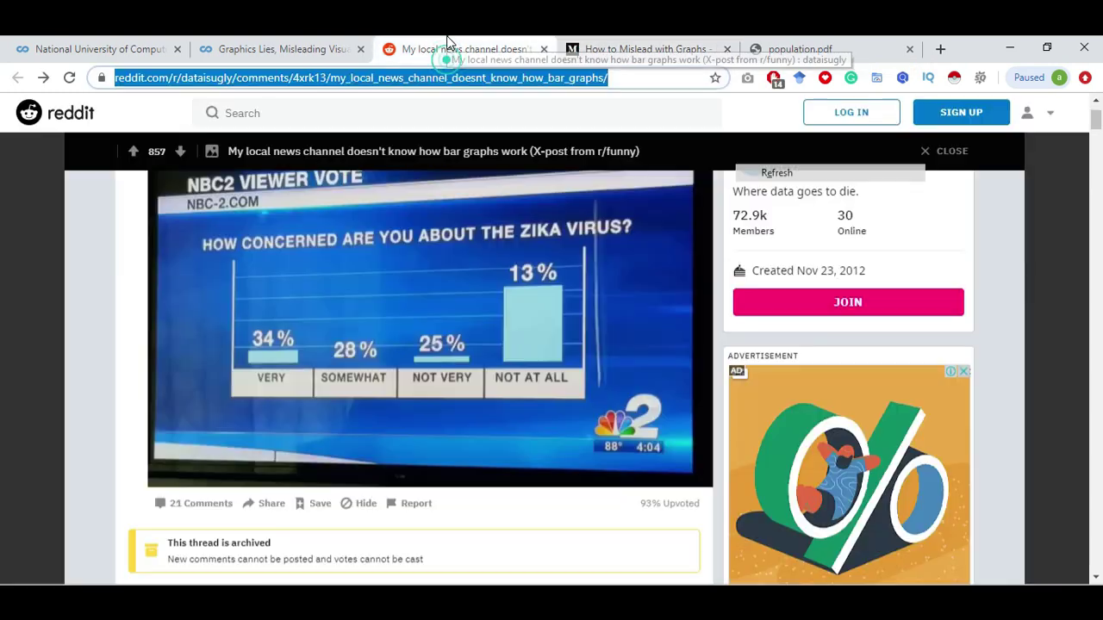
pyautogui.click(295, 43)
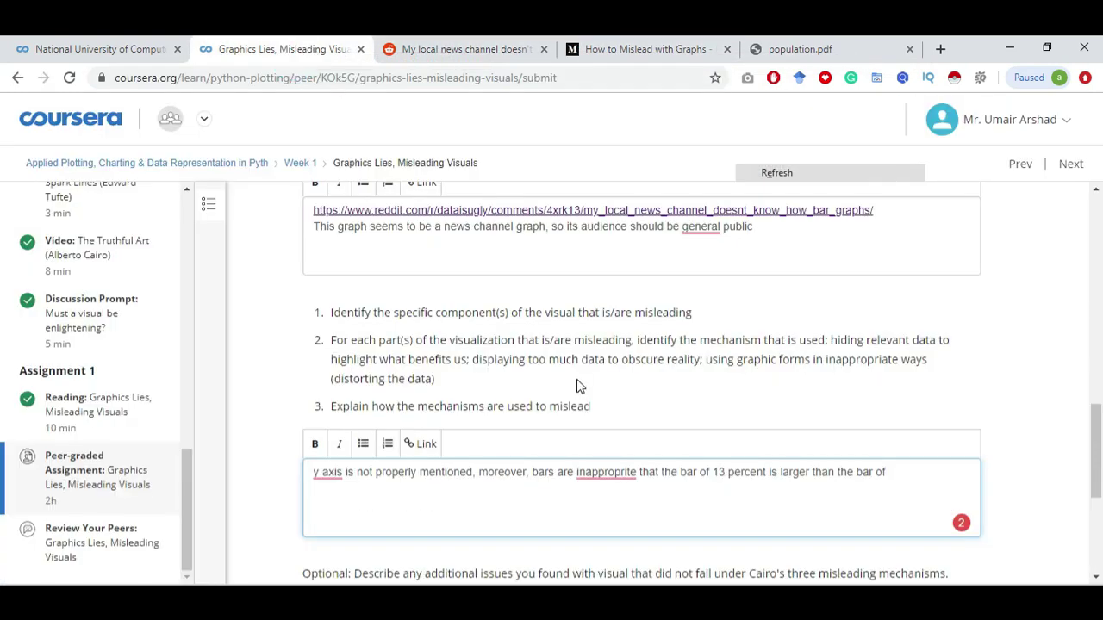
pyautogui.write('33')
pyautogui.press('BackSpace')
pyautogui.write('4 percent')
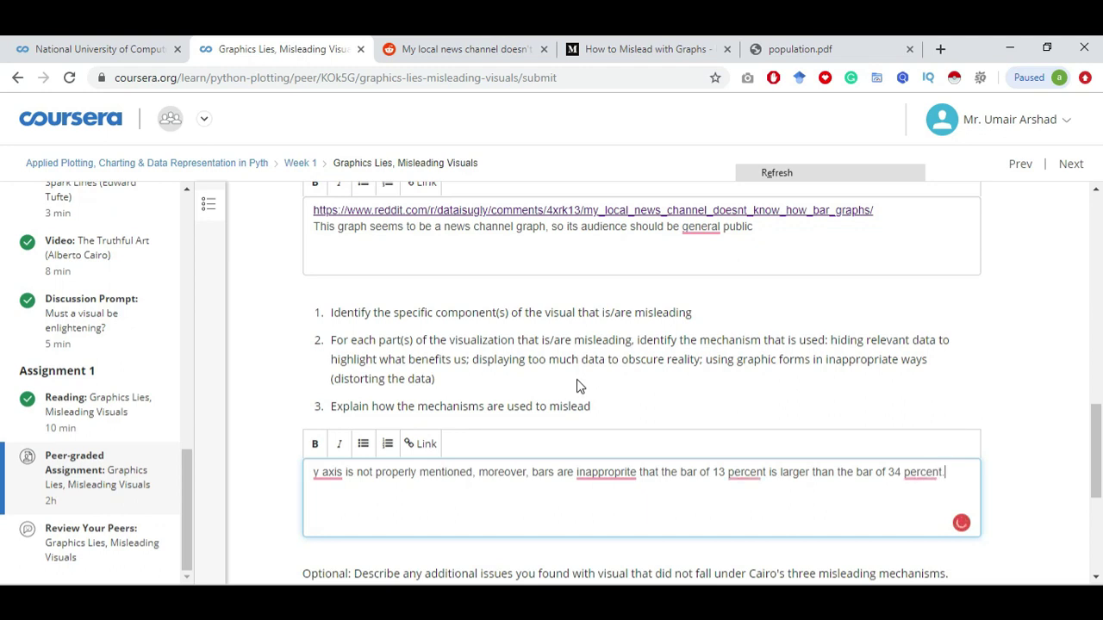
# Apply the suggested corrections "inappropriate" and "y-axis" to the misleading-components answer.
pyautogui.moveTo(607, 472)
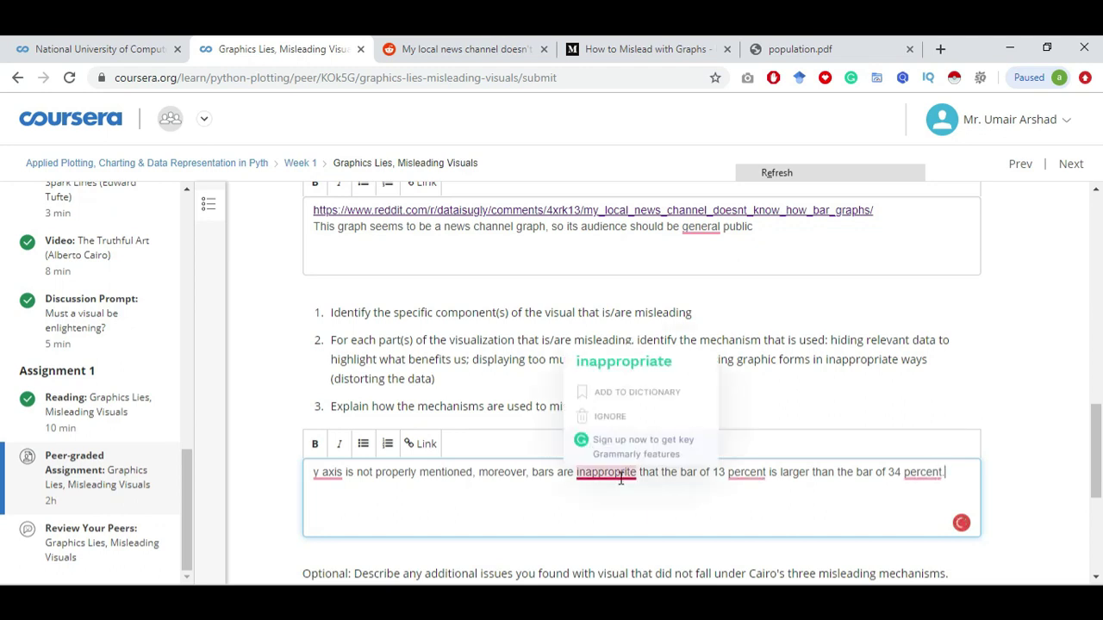
pyautogui.click(632, 362)
pyautogui.moveTo(749, 473)
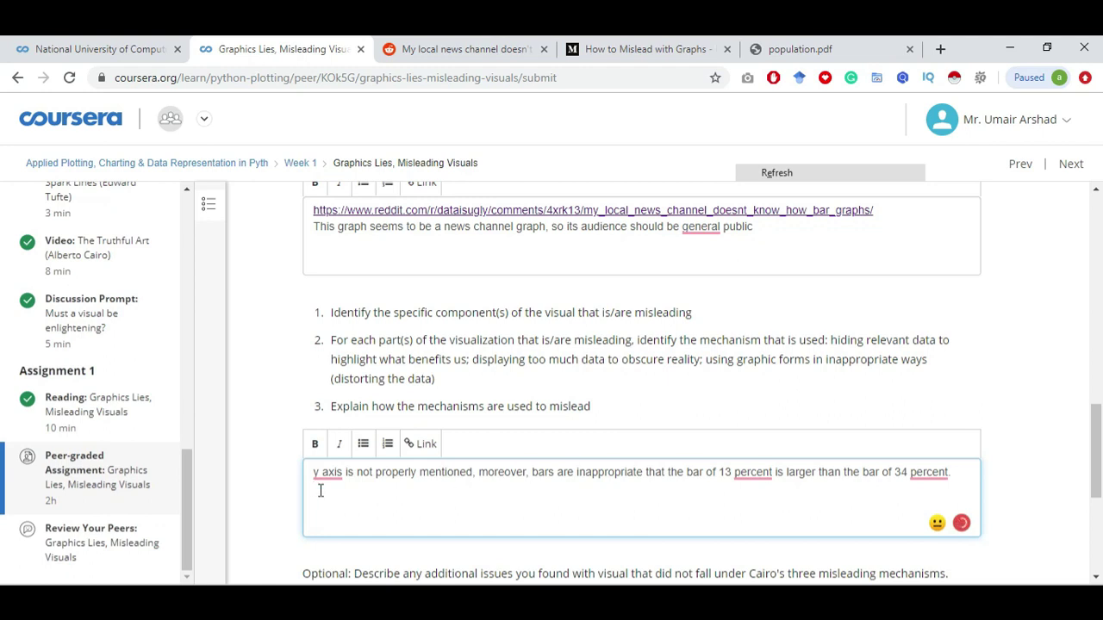
pyautogui.moveTo(324, 475)
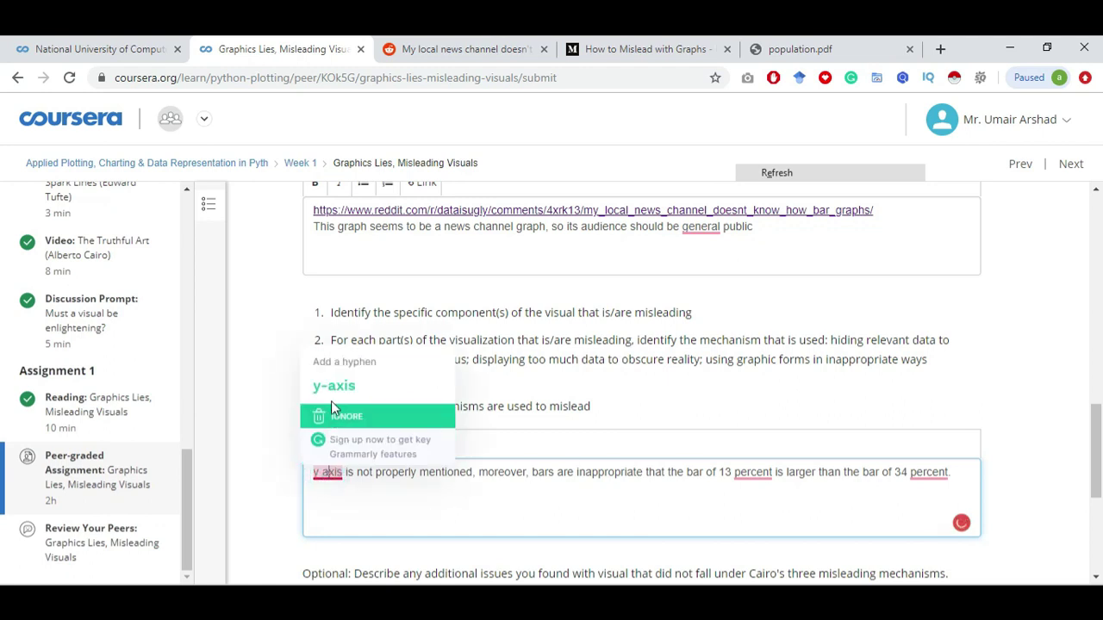
pyautogui.click(334, 385)
# Add a paragraph to the answer on how bar heights distort the data, suggesting "not at all" rather than "very" is the mode.
pyautogui.write('Moreover, bar heights are an example ‘using graphic forms in inappropriate ways’, because they seem to distort the data, and they are for that reason simply not informative to the viewer. It is impossible to tell which values are represented based on the bars, which should be the purpose of a bar chart. The first thing to attract viewers’ attention in this graph is bar height. Based on this, it seems that the category "not at all" is the mode (answer that was given most), while in reality this answer was given least by respondents. Instead, "very" is the actual mode. So, this chart communicates the polar opposite of what the results really are.')
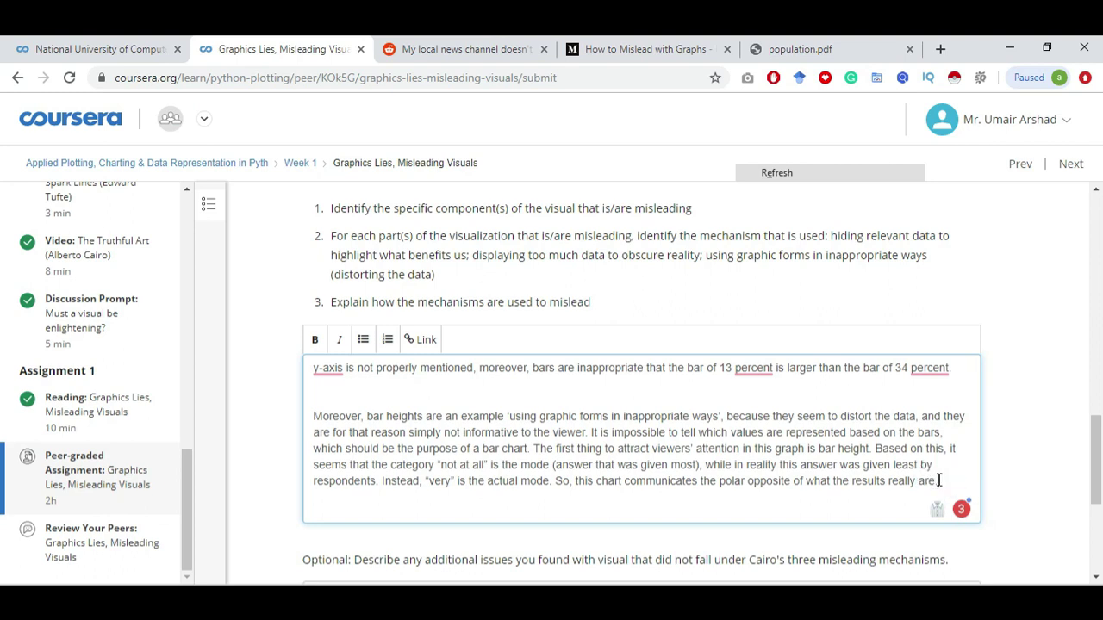
pyautogui.scroll(-3, 938, 477)
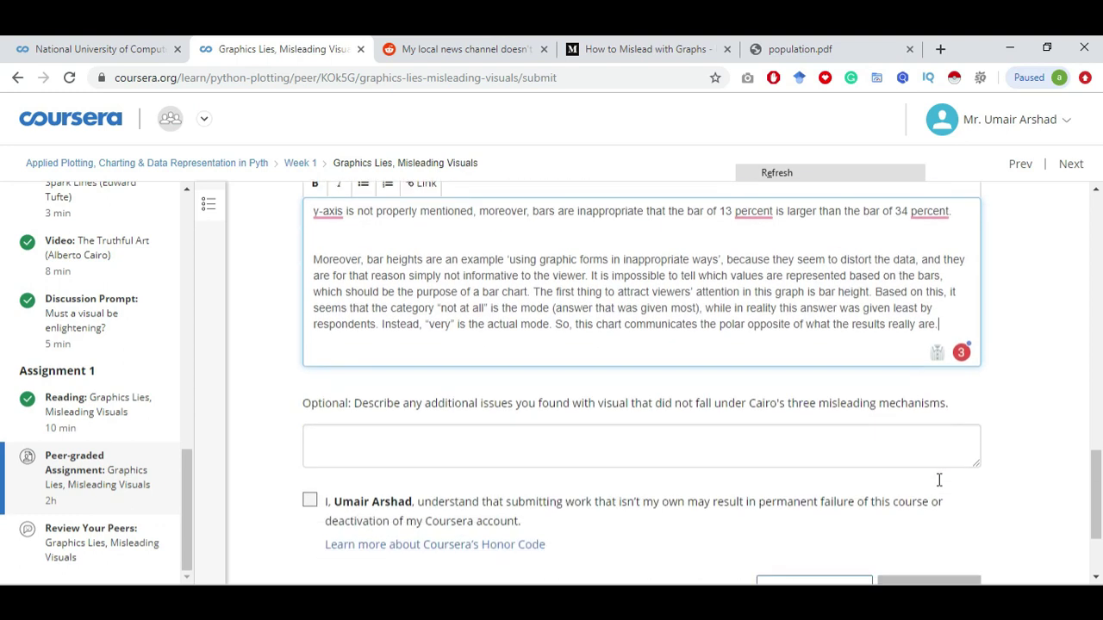
pyautogui.click(473, 424)
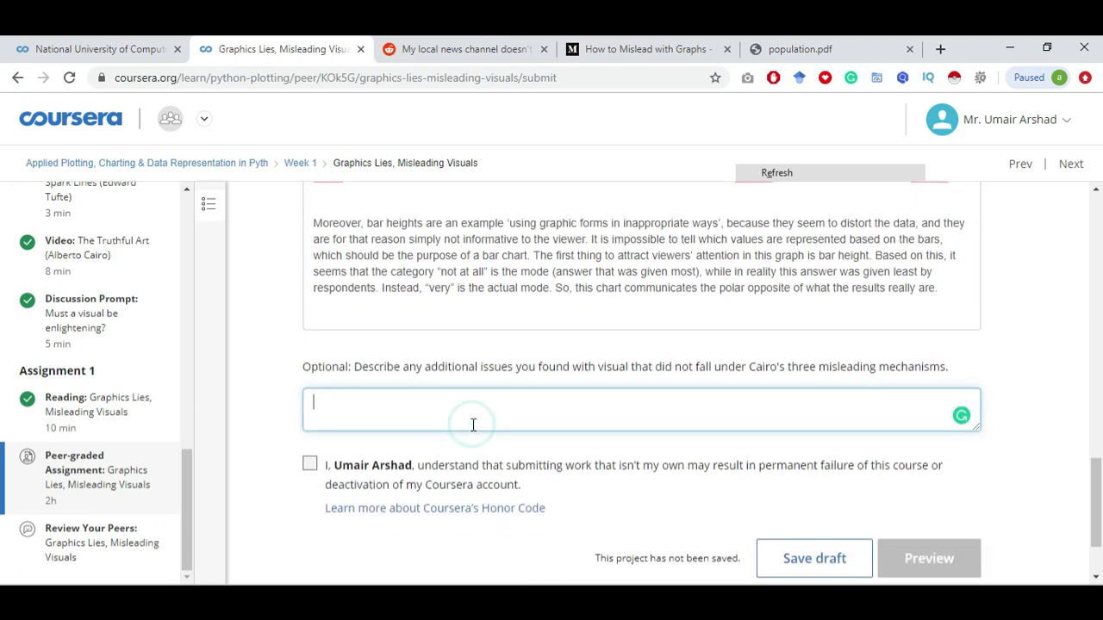
# Accept the honor code statement and generate the preview of the submission.
pyautogui.click(311, 466)
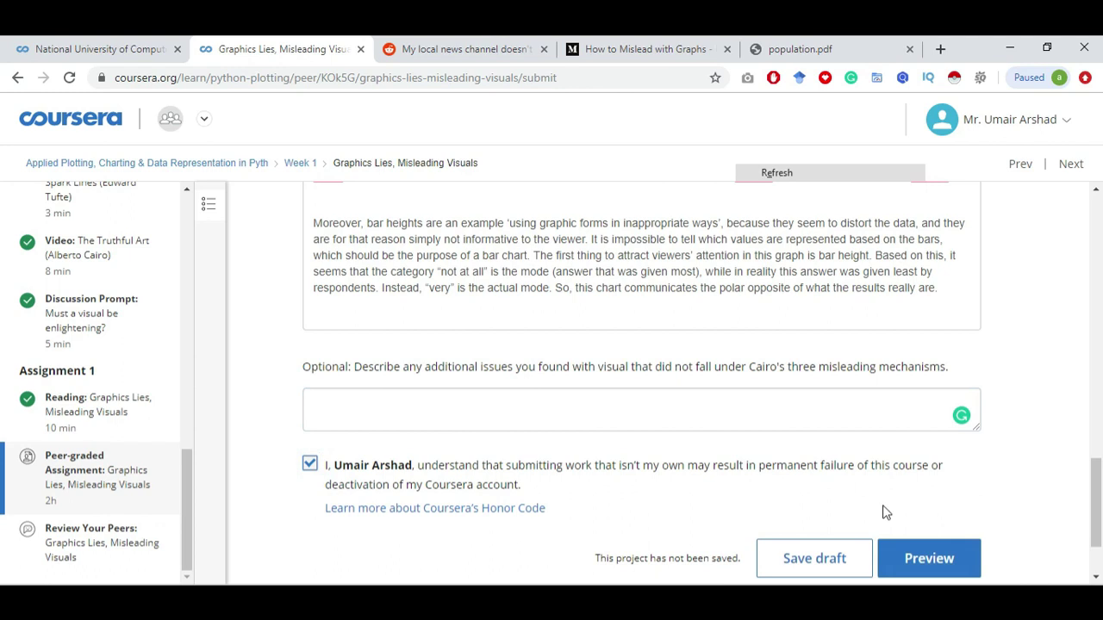
pyautogui.click(928, 560)
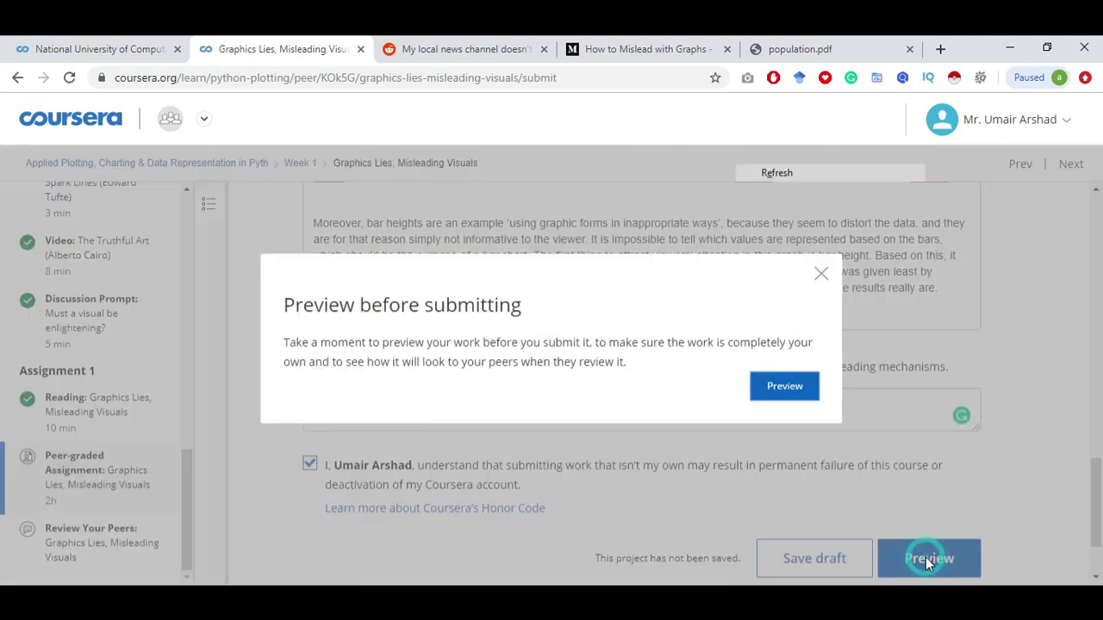
pyautogui.click(786, 390)
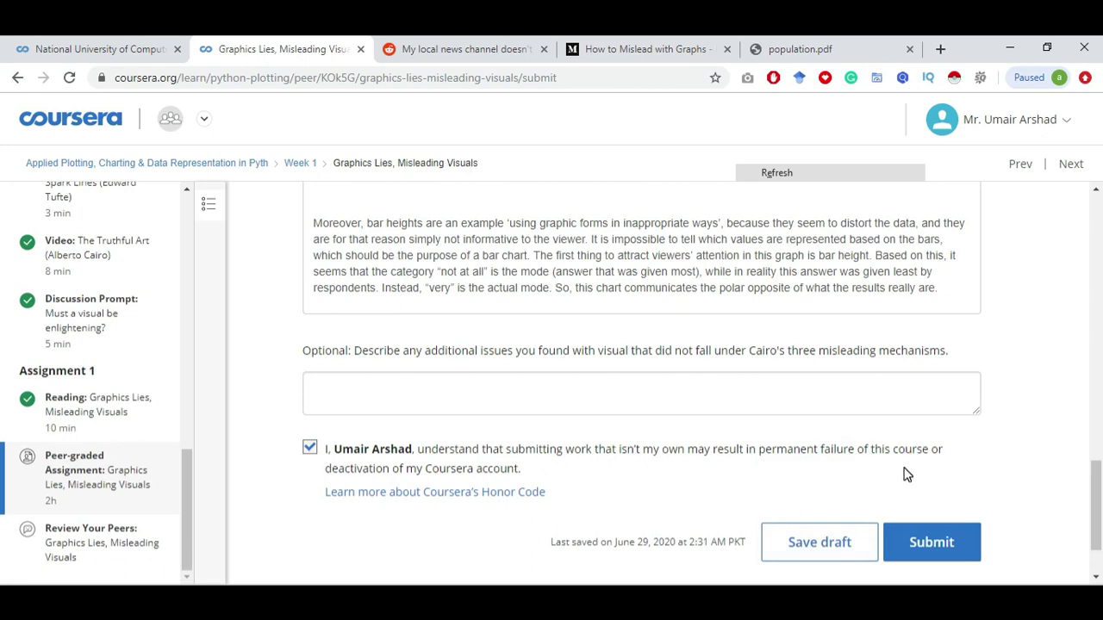
# Check the title, context and misleading-components answers, and submit the assignment.
pyautogui.scroll(10, 905, 473)
pyautogui.scroll(3, 905, 473)
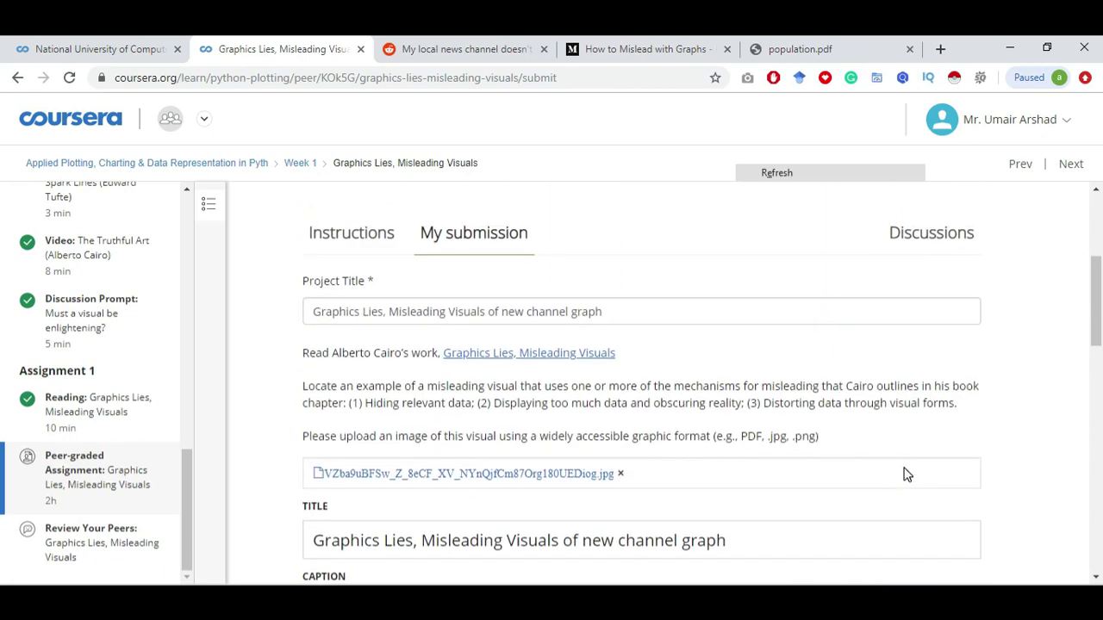
pyautogui.scroll(-6, 904, 473)
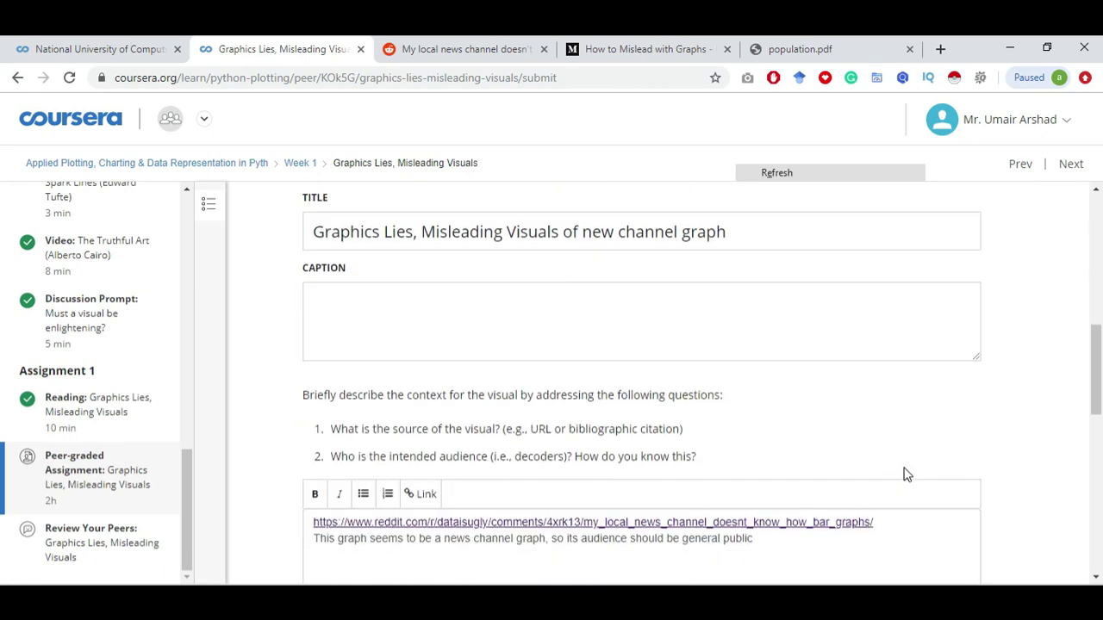
pyautogui.scroll(2, 905, 470)
pyautogui.scroll(-12, 645, 354)
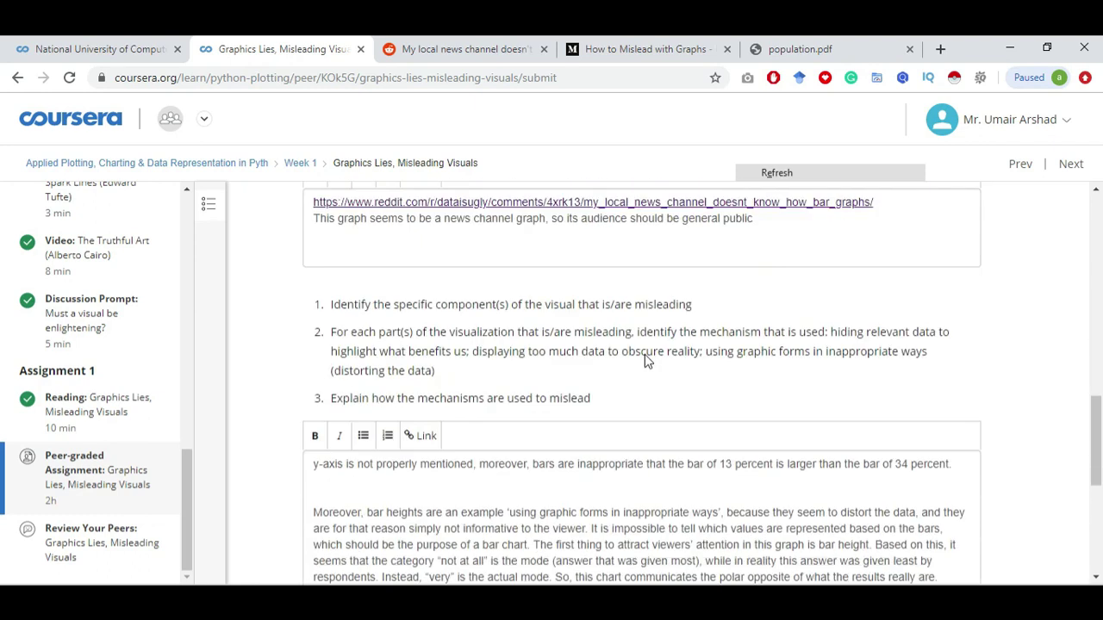
pyautogui.click(931, 547)
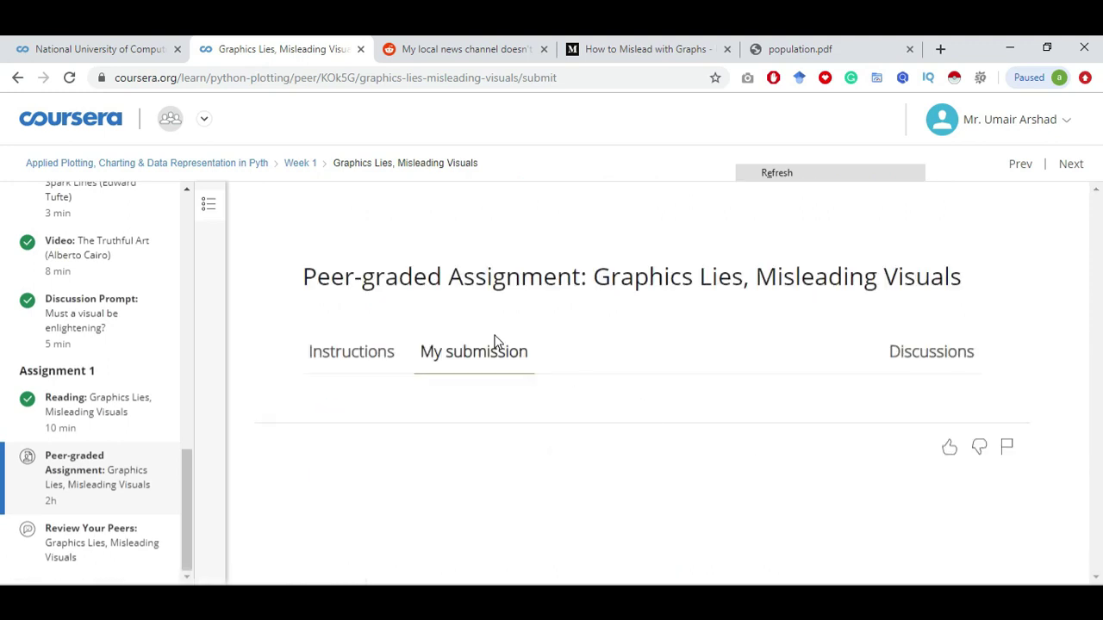
# Read the submission notice about reviewing peers' assignments and when the grade should be ready.
pyautogui.moveTo(310, 272); pyautogui.dragTo(437, 276)
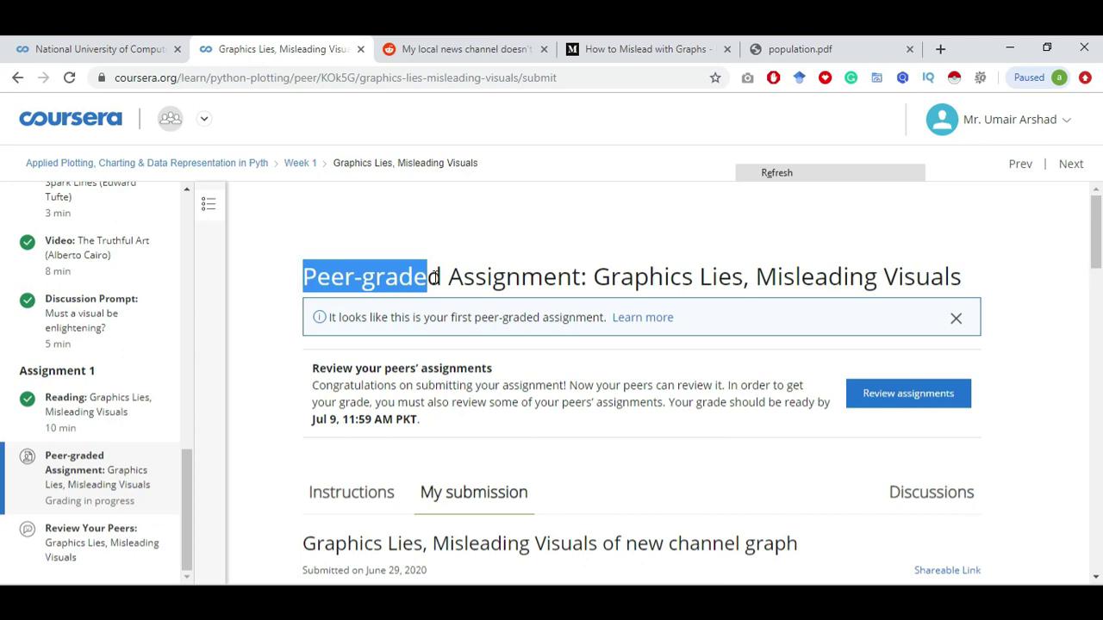
pyautogui.click(312, 423)
pyautogui.moveTo(313, 428); pyautogui.dragTo(414, 422)
pyautogui.click(331, 424)
pyautogui.click(313, 422)
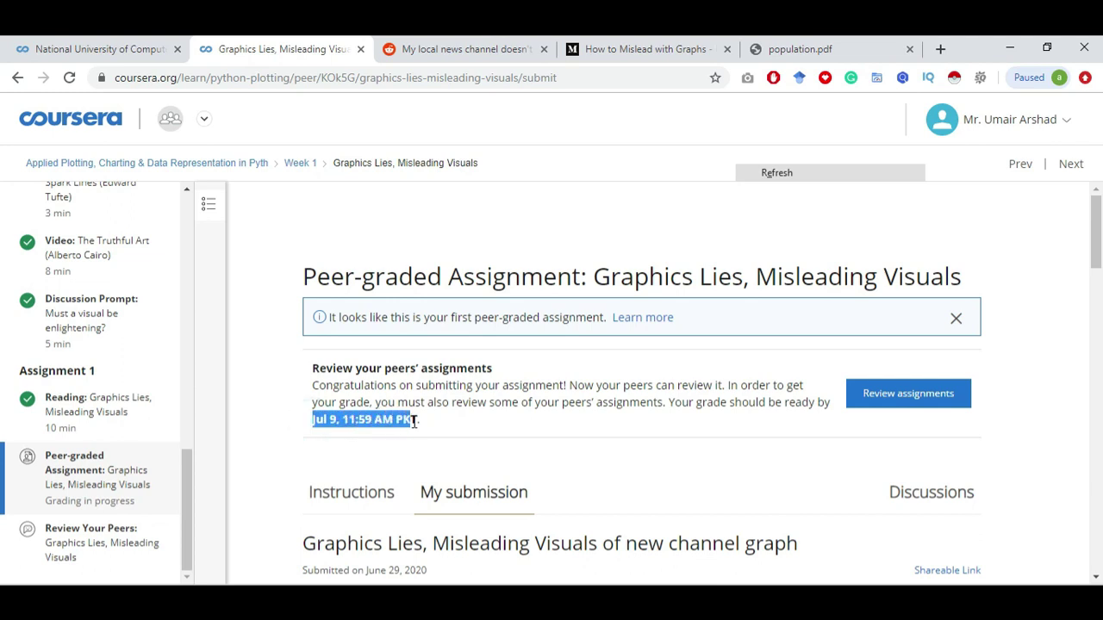
pyautogui.moveTo(414, 421)
pyautogui.mouseDown()
pyautogui.moveTo(312, 421)
pyautogui.moveTo(420, 421)
pyautogui.mouseUp()
pyautogui.click(313, 420)
pyautogui.click(422, 420)
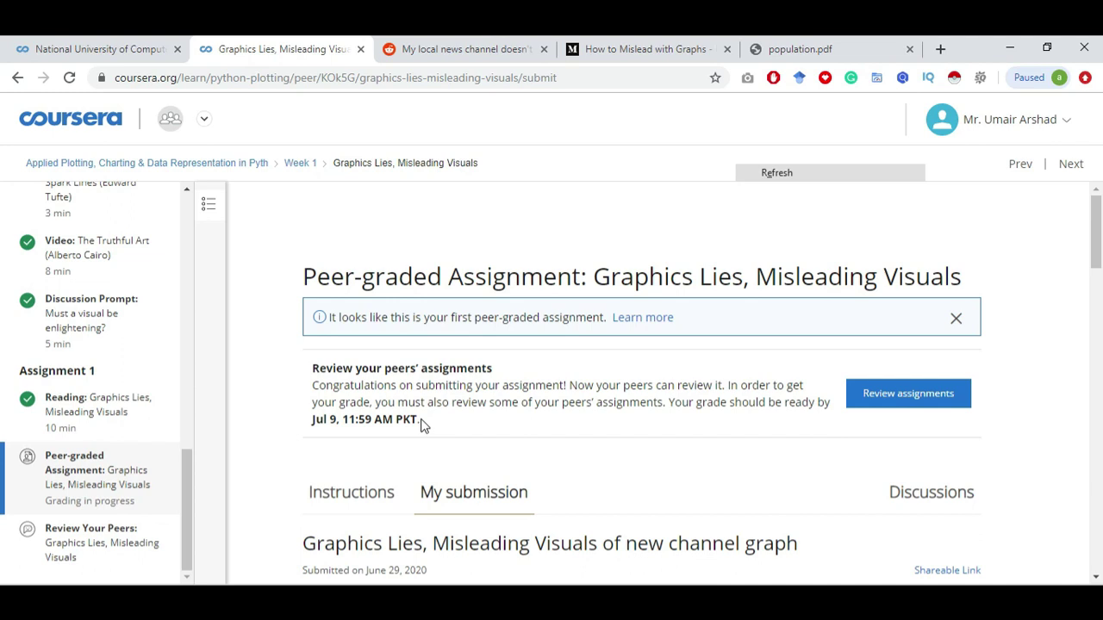
# Start reviewing peers' Graphics Lies, Misleading Visuals assignments and bring up the first submission's prompt and rubric.
pyautogui.click(65, 541)
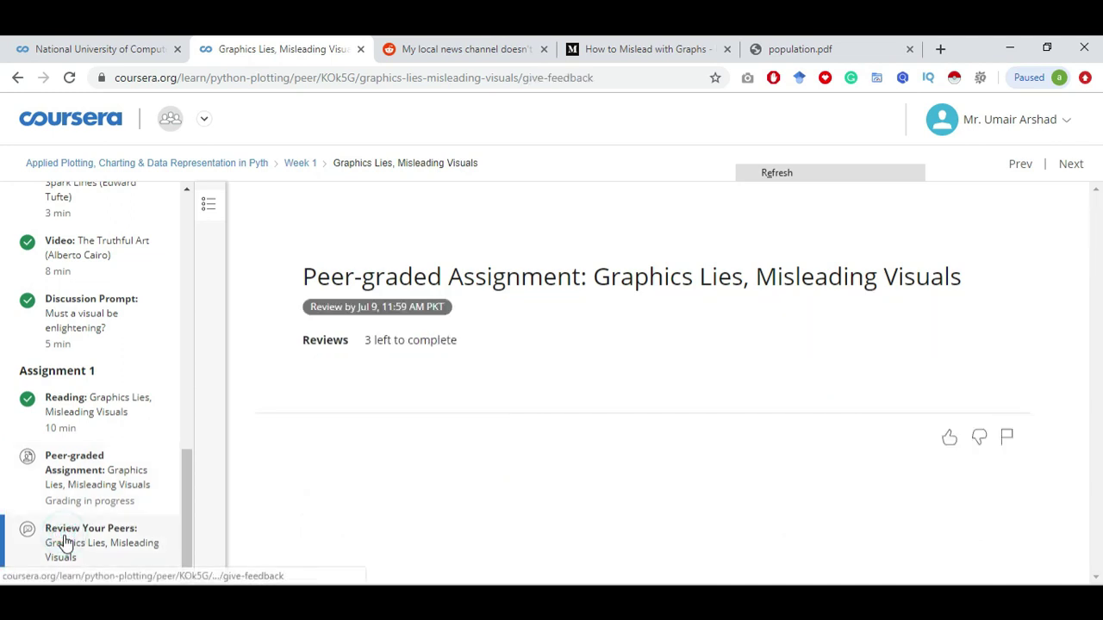
pyautogui.scroll(-2, 611, 409)
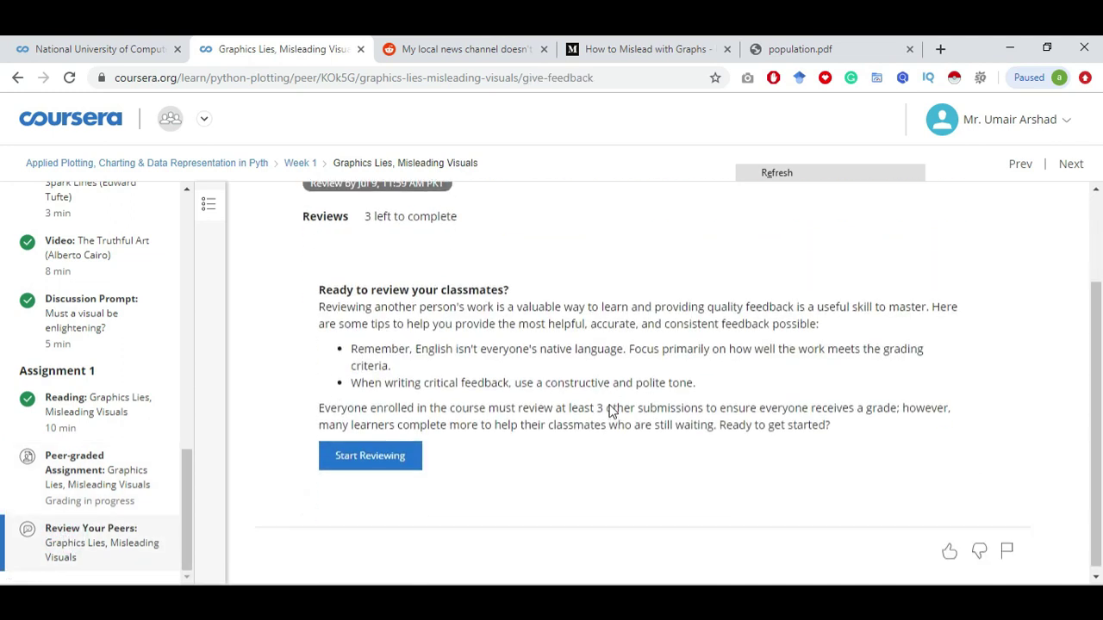
pyautogui.click(384, 452)
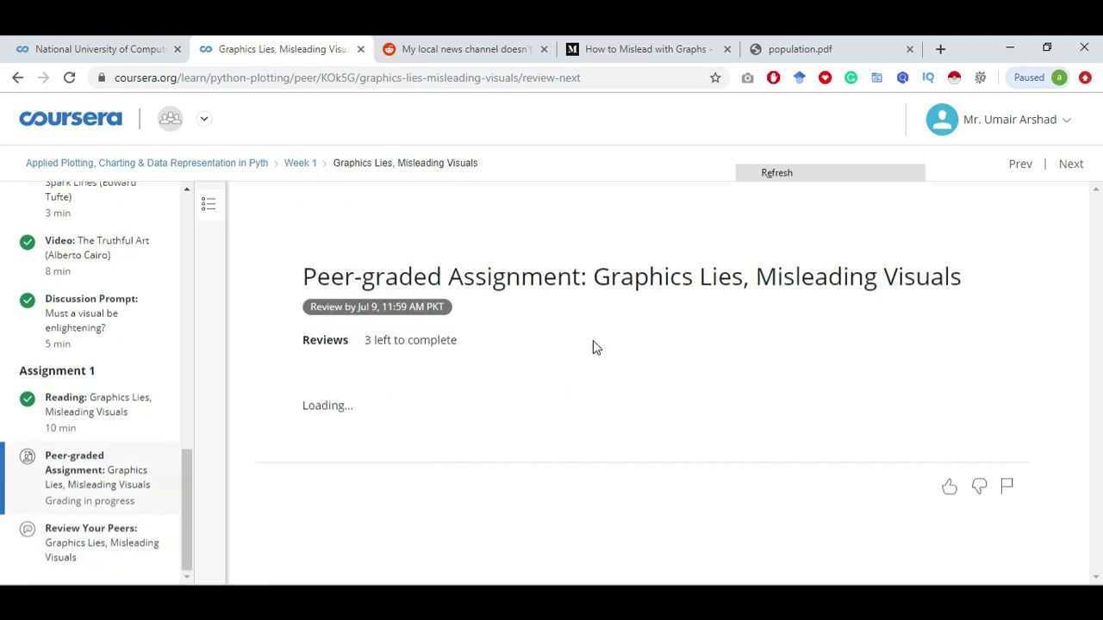
pyautogui.scroll(-1, 593, 348)
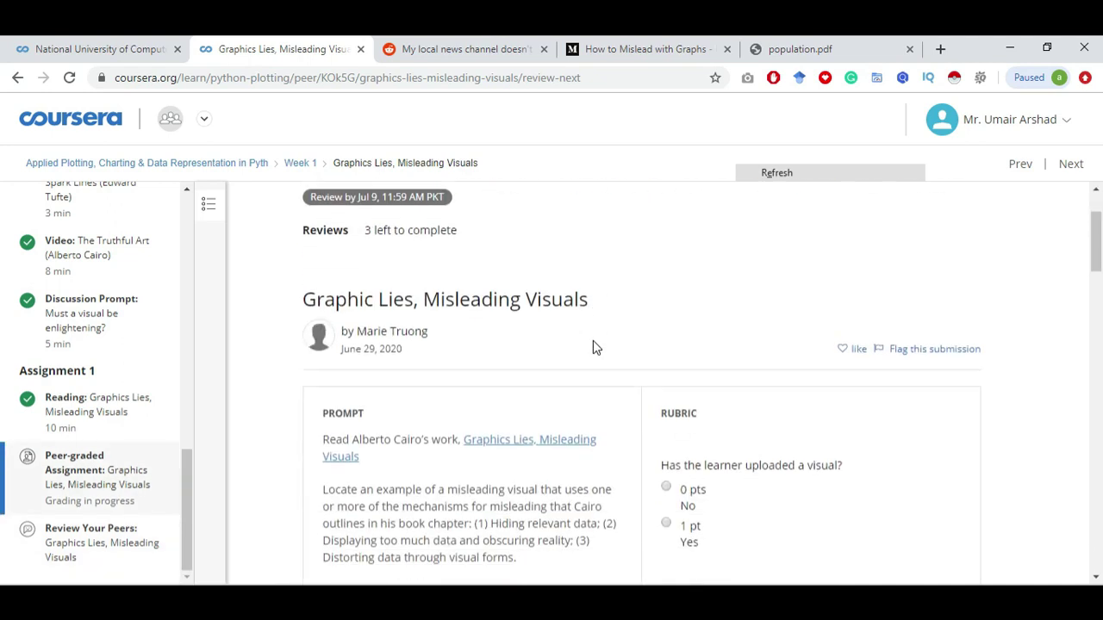
pyautogui.scroll(-1, 593, 347)
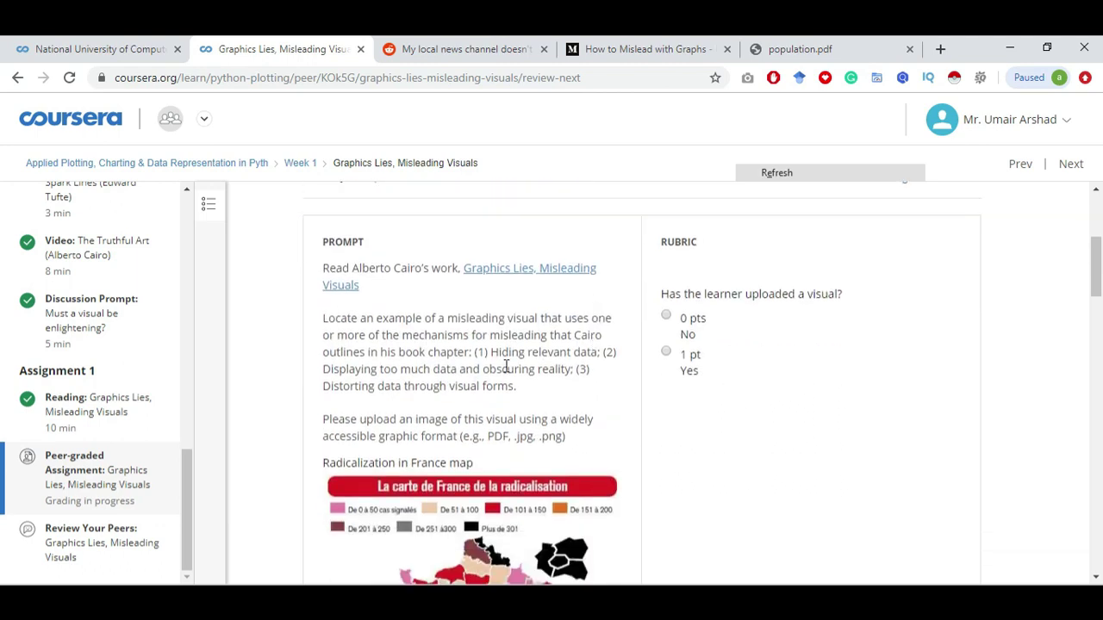
# Check the peer's Radicalization in France map and award 1 pt for having uploaded a visual.
pyautogui.scroll(-1, 436, 380)
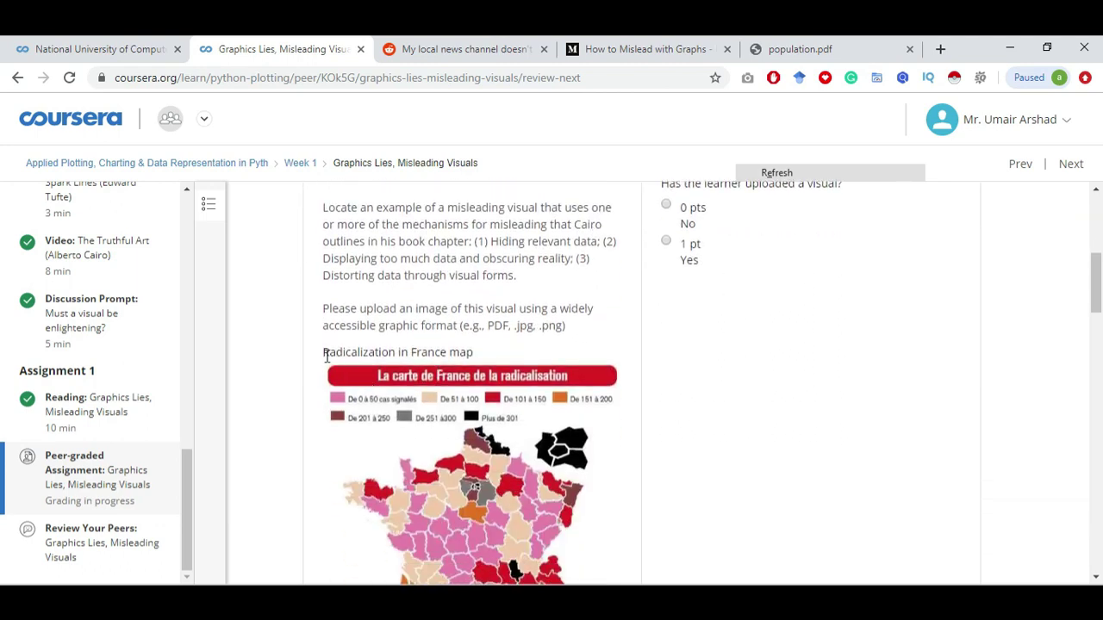
pyautogui.moveTo(324, 356); pyautogui.dragTo(466, 353)
pyautogui.scroll(-1, 466, 353)
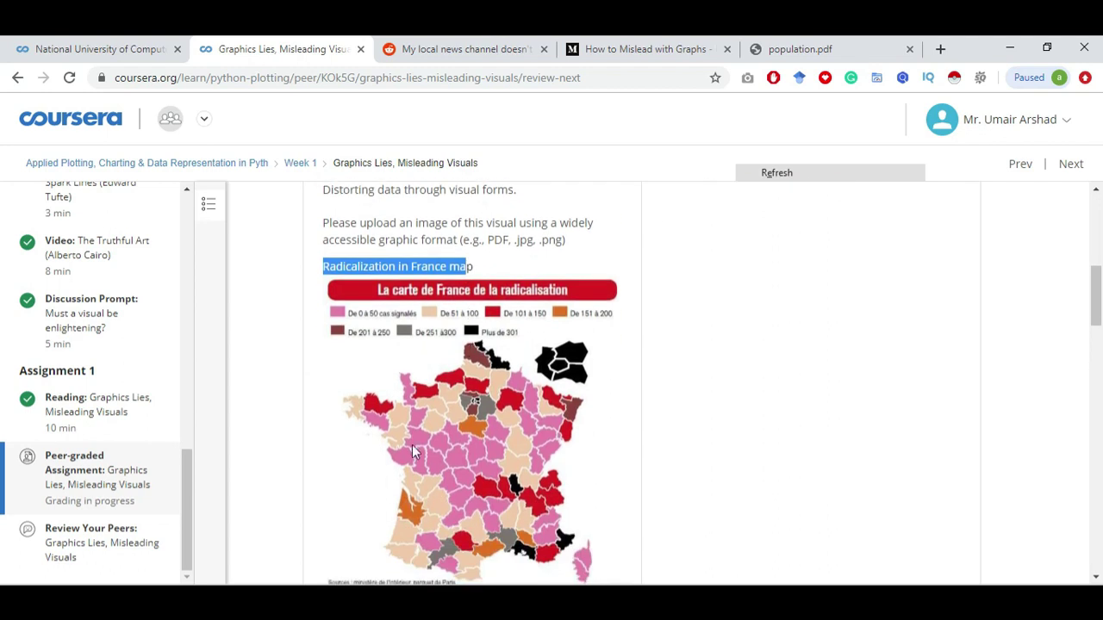
pyautogui.click(241, 463)
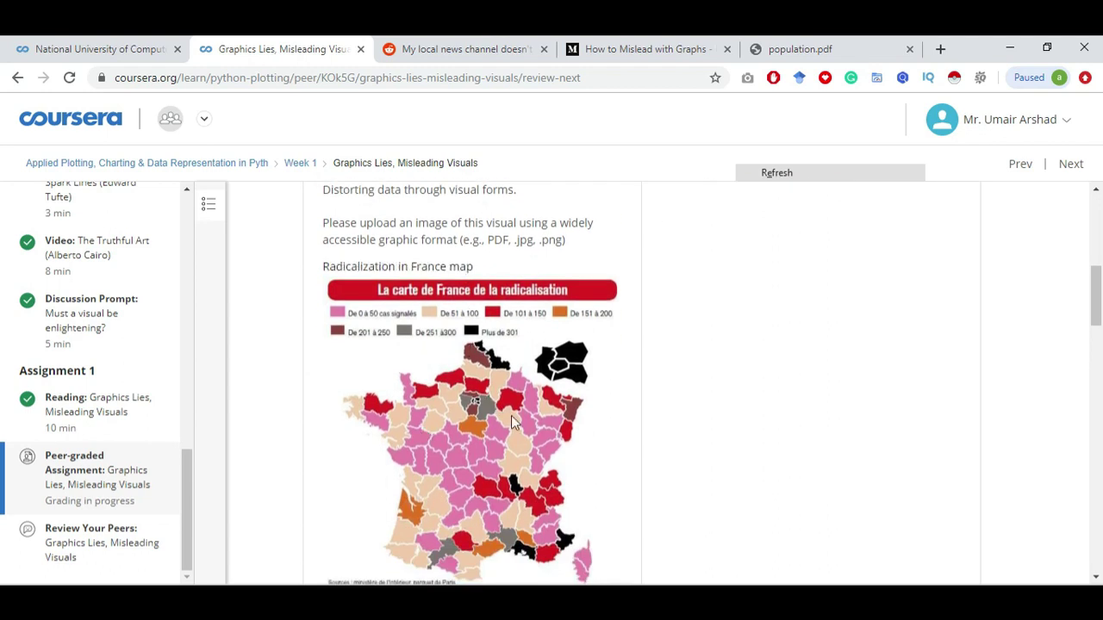
pyautogui.scroll(2, 532, 416)
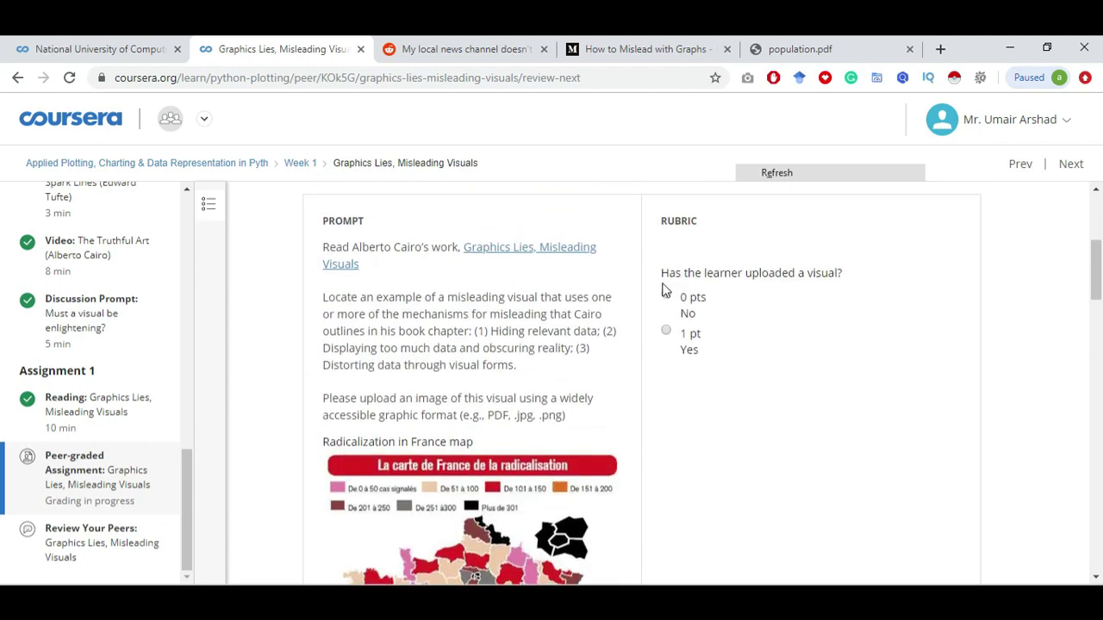
pyautogui.moveTo(668, 273); pyautogui.dragTo(861, 278)
pyautogui.click(861, 274)
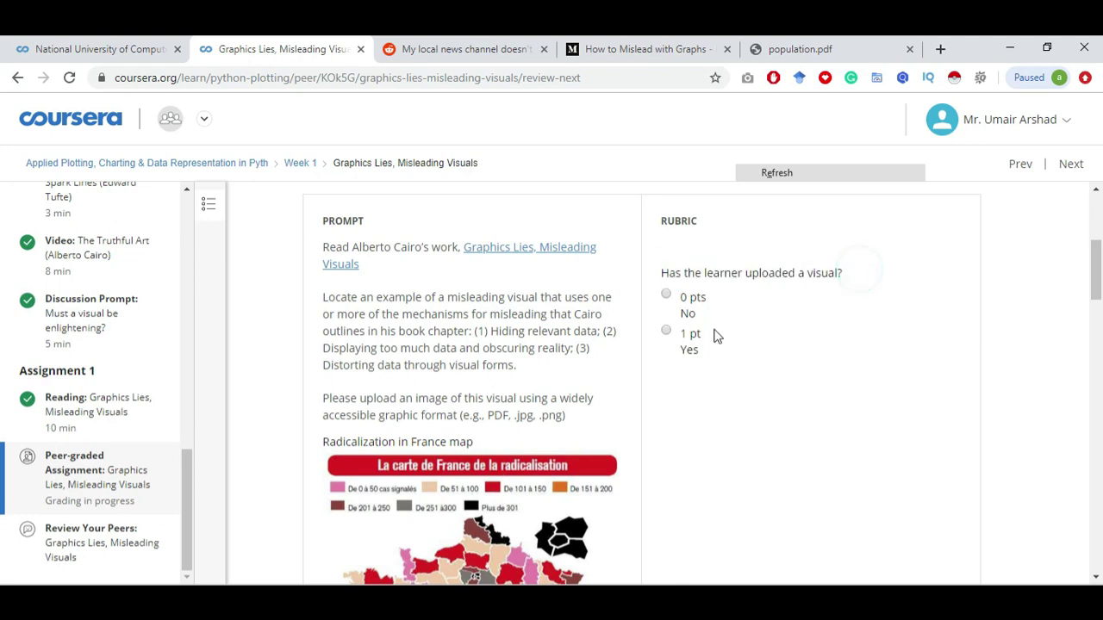
pyautogui.click(665, 332)
# Read the peer's context answer about the map and award 1 pt for providing the source of the visual.
pyautogui.scroll(-6, 663, 338)
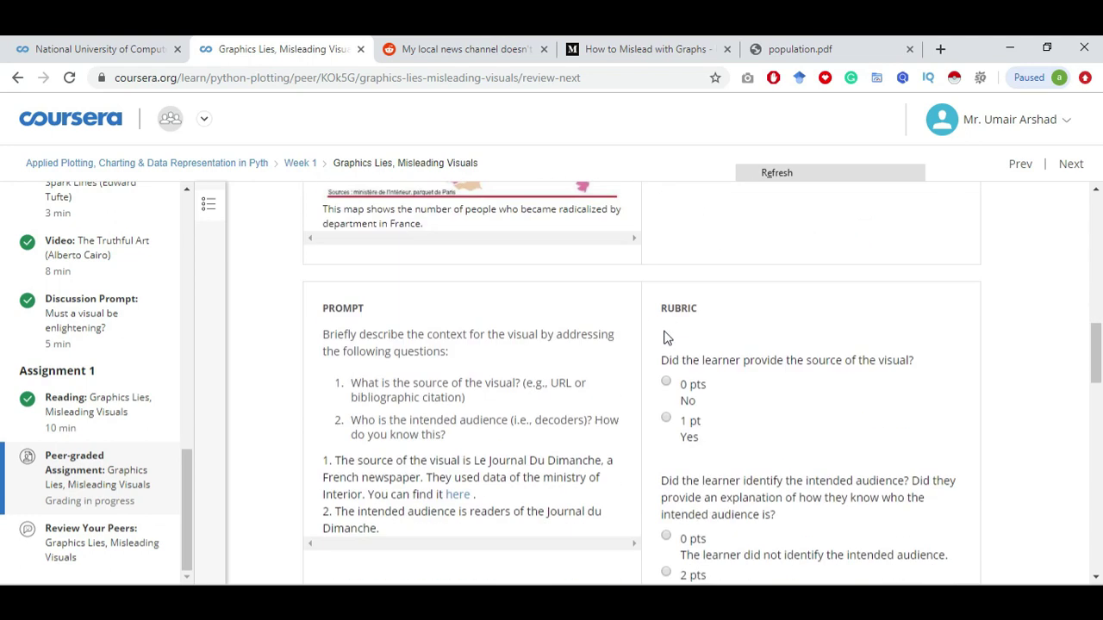
pyautogui.scroll(-1, 664, 337)
pyautogui.moveTo(377, 296); pyautogui.dragTo(362, 343)
pyautogui.click(408, 345)
pyautogui.scroll(-2, 398, 349)
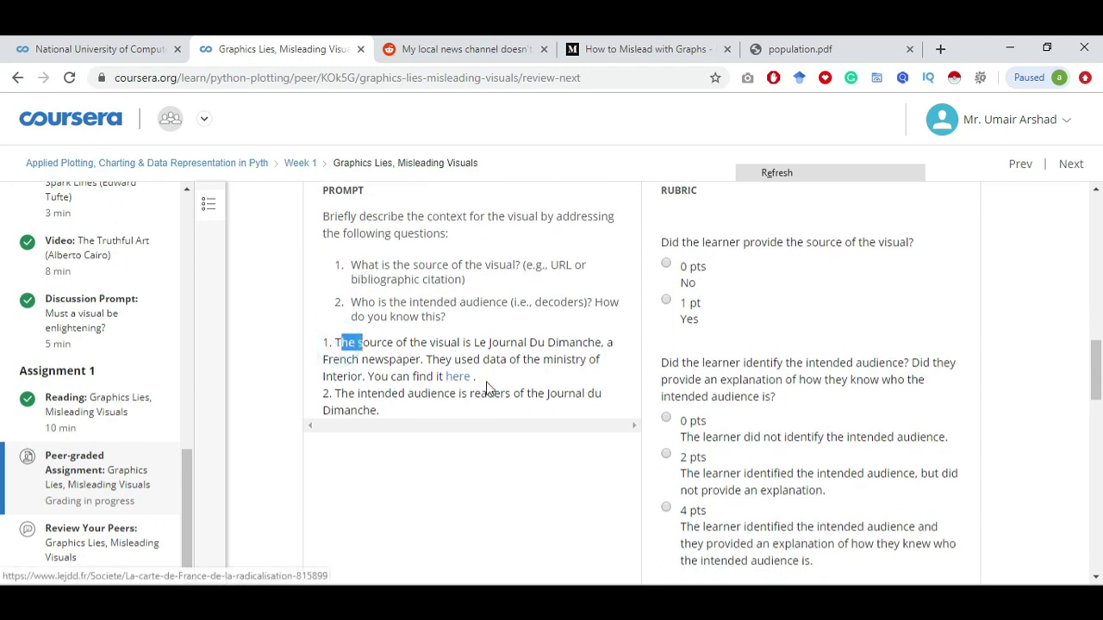
pyautogui.moveTo(379, 411); pyautogui.dragTo(346, 410)
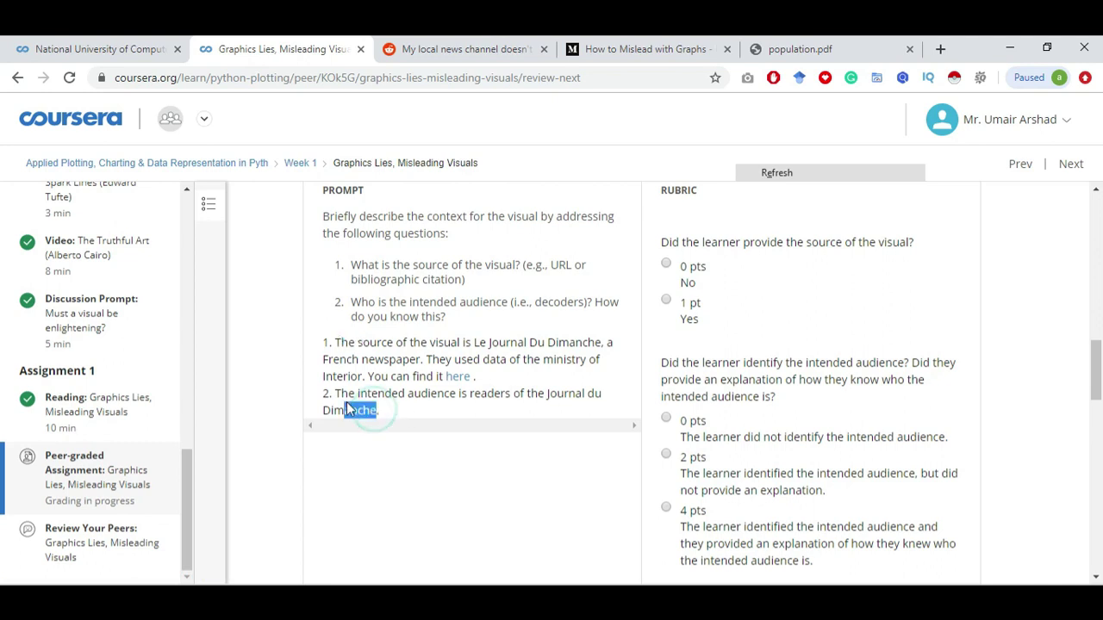
pyautogui.click(666, 299)
pyautogui.moveTo(754, 237); pyautogui.dragTo(923, 239)
pyautogui.click(850, 323)
# Award 4 pts for identifying the intended audience and explaining how it is known.
pyautogui.scroll(-3, 836, 311)
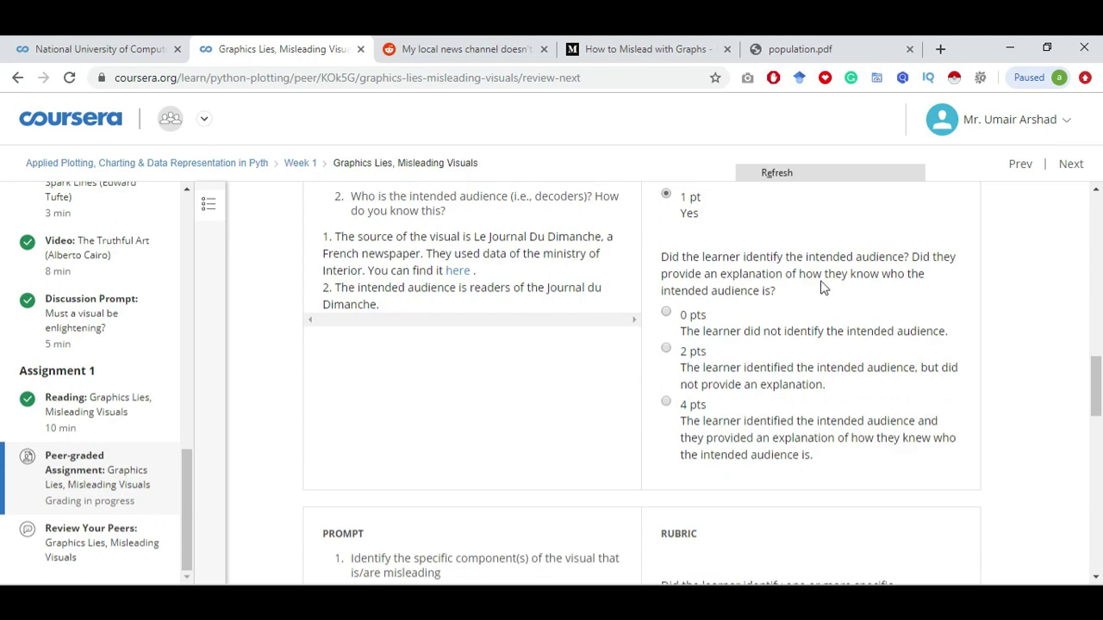
pyautogui.moveTo(806, 274); pyautogui.dragTo(871, 274)
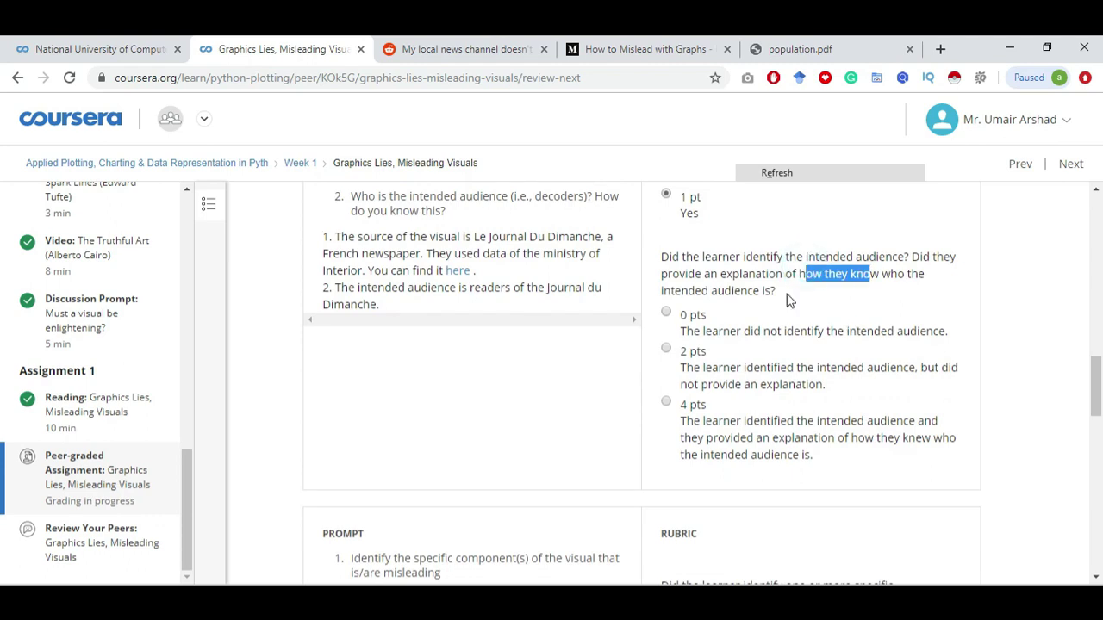
pyautogui.click(666, 402)
# Compare the peer's color gradation and scale answer with the map, and award 3 pts for identifying specific misleading components.
pyautogui.scroll(-6, 667, 405)
pyautogui.moveTo(349, 303); pyautogui.dragTo(591, 316)
pyautogui.click(450, 339)
pyautogui.scroll(-3, 450, 339)
pyautogui.scroll(-1, 450, 339)
pyautogui.moveTo(329, 274); pyautogui.dragTo(592, 276)
pyautogui.scroll(10, 592, 280)
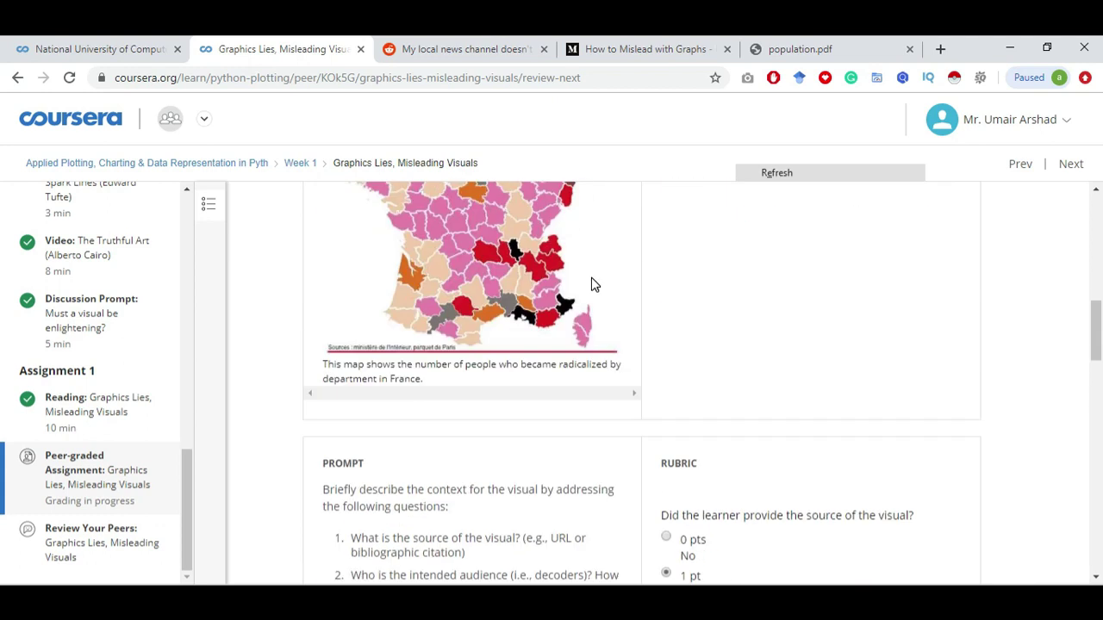
pyautogui.scroll(1, 591, 285)
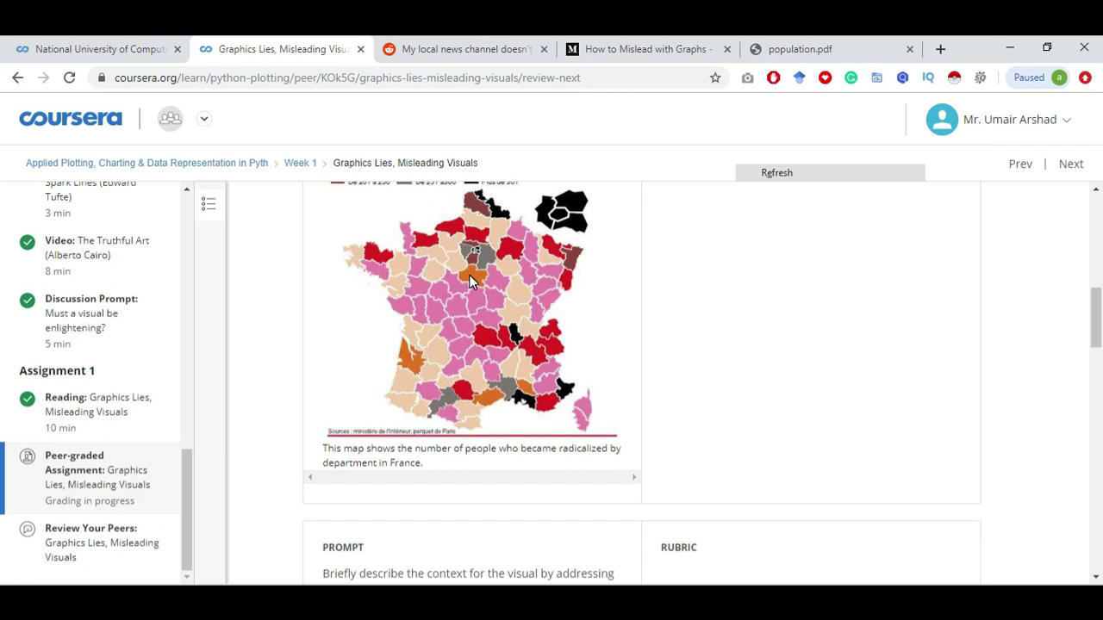
pyautogui.scroll(-3, 470, 275)
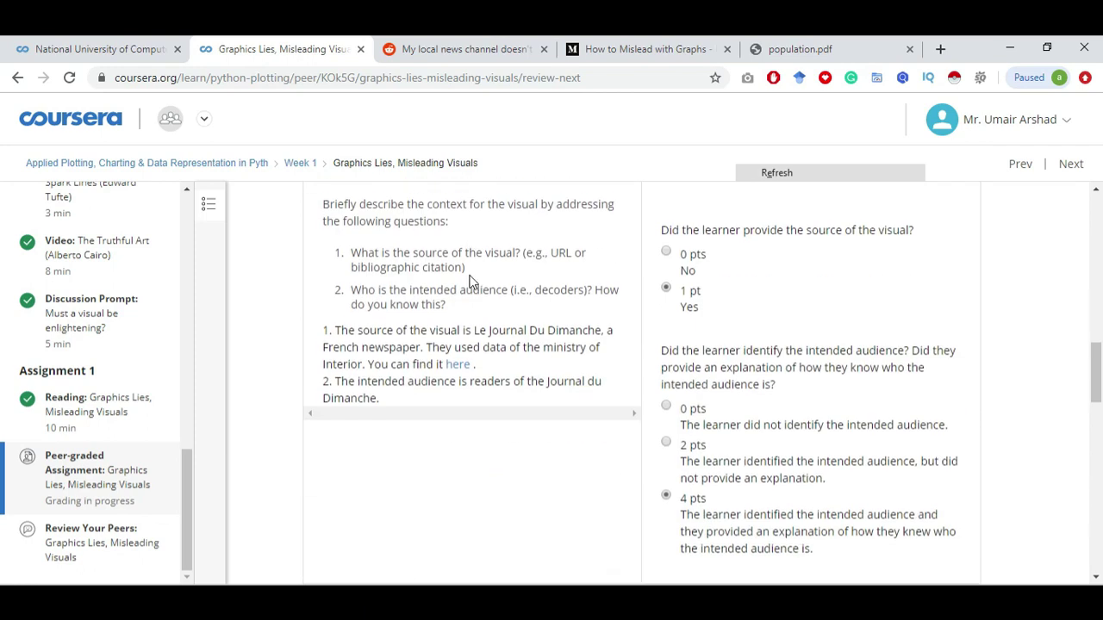
pyautogui.scroll(3, 470, 275)
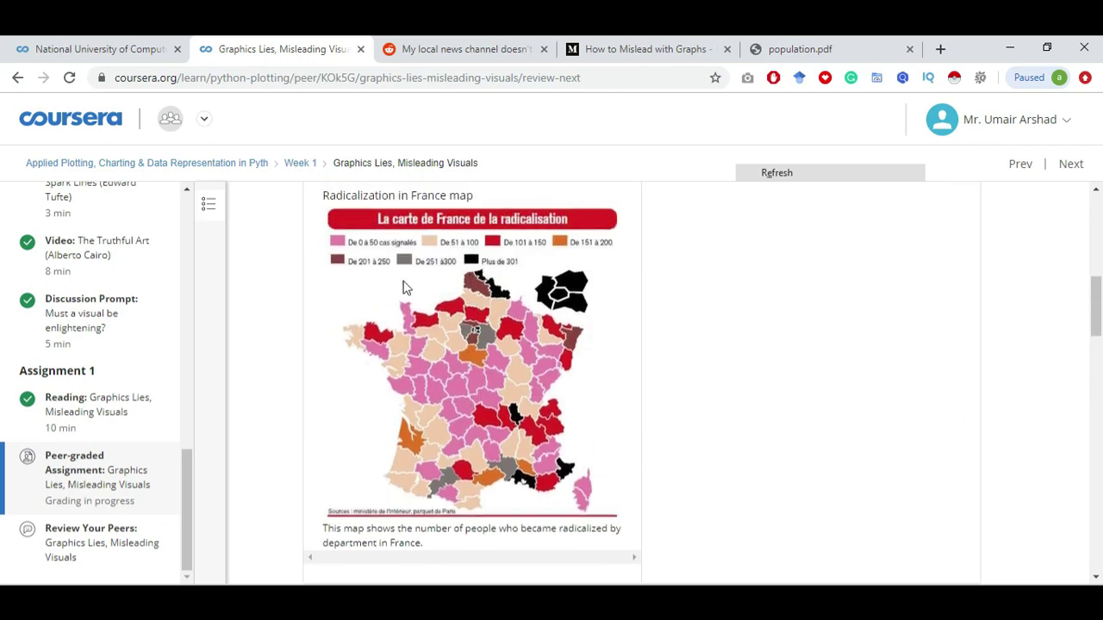
pyautogui.scroll(-4, 498, 382)
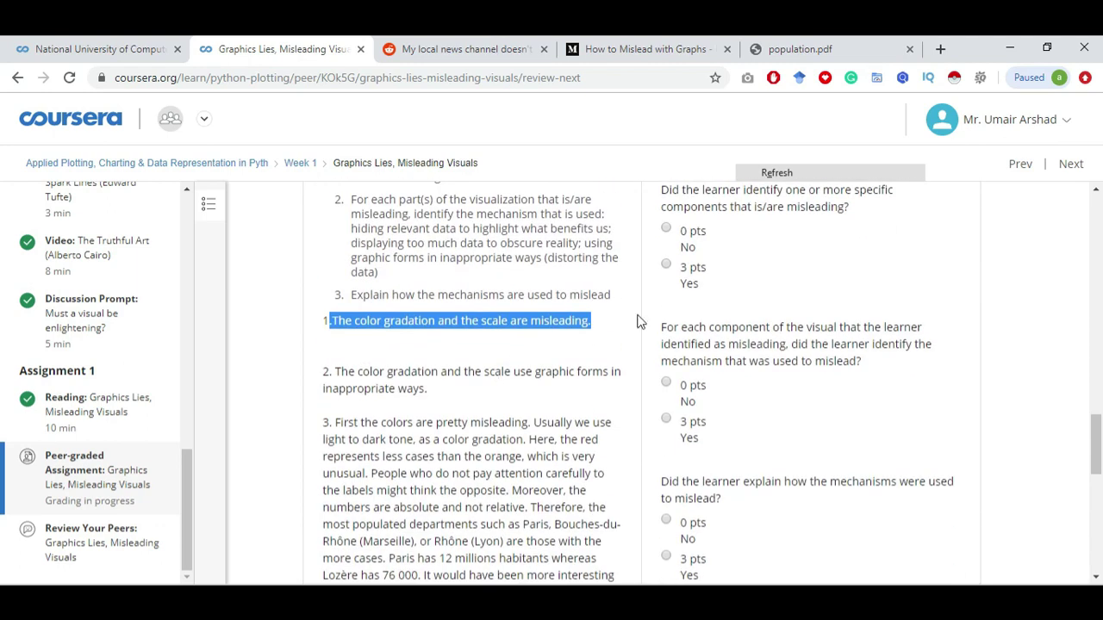
pyautogui.click(668, 266)
pyautogui.scroll(1, 670, 269)
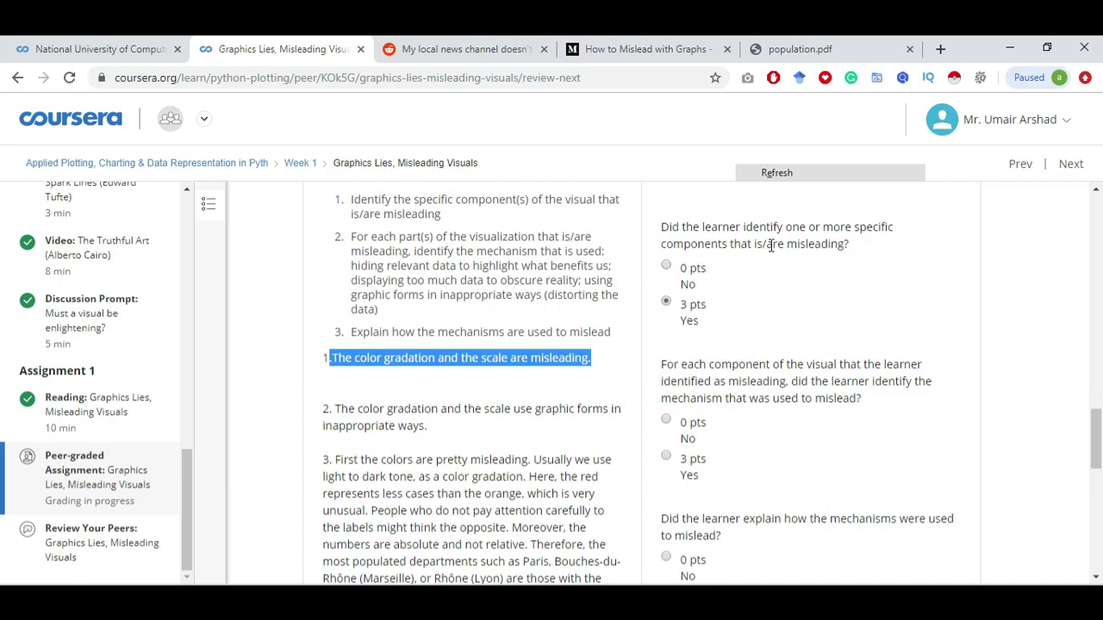
# Read the peer's second and third answers, and award 3 pts each for identifying the misleading mechanisms and explaining their use.
pyautogui.scroll(-1, 687, 399)
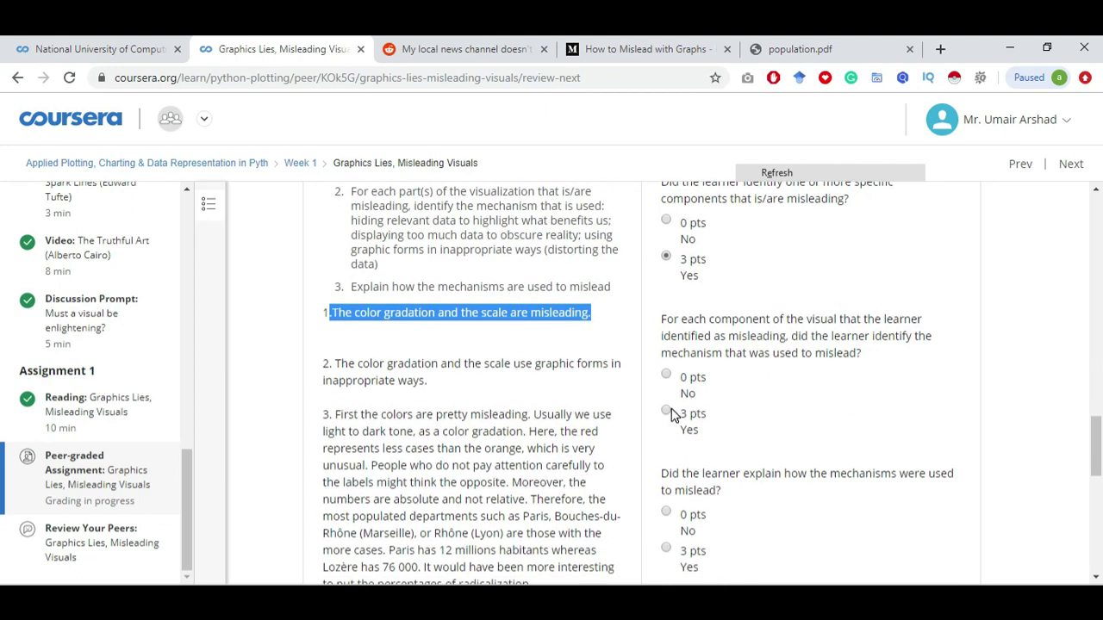
pyautogui.moveTo(347, 365); pyautogui.dragTo(456, 382)
pyautogui.click(456, 377)
pyautogui.scroll(-3, 456, 382)
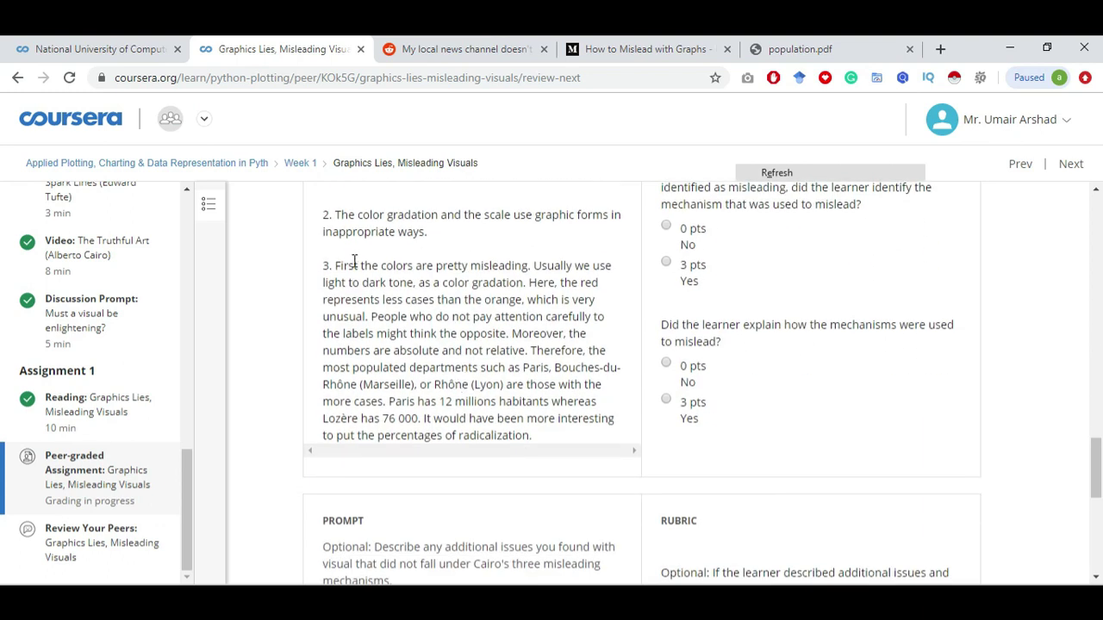
pyautogui.moveTo(335, 265); pyautogui.dragTo(577, 454)
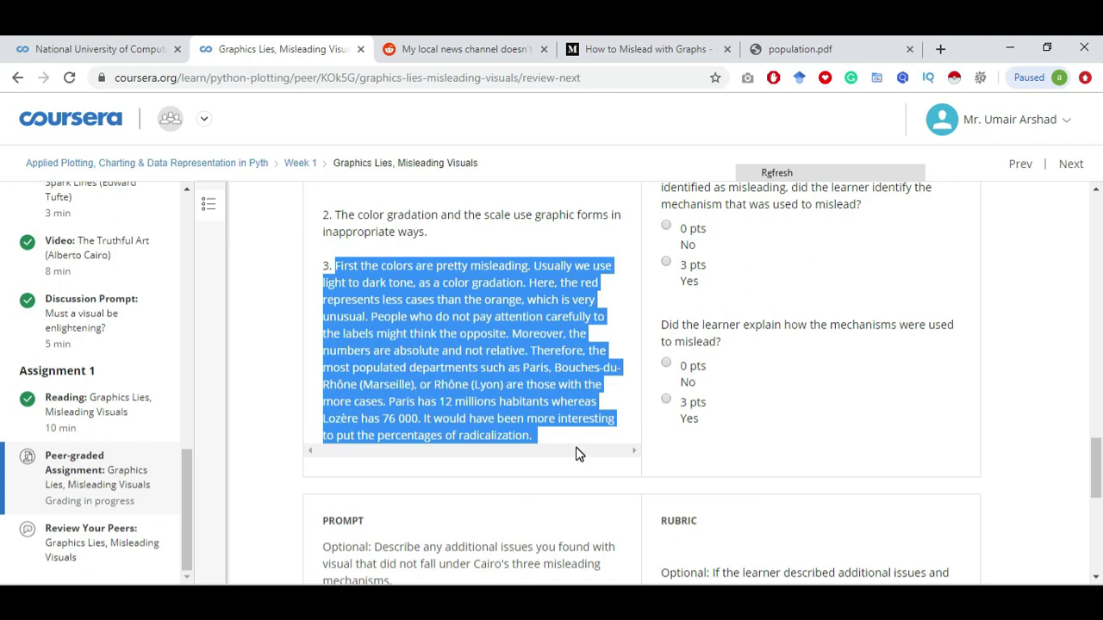
pyautogui.click(517, 383)
pyautogui.click(668, 264)
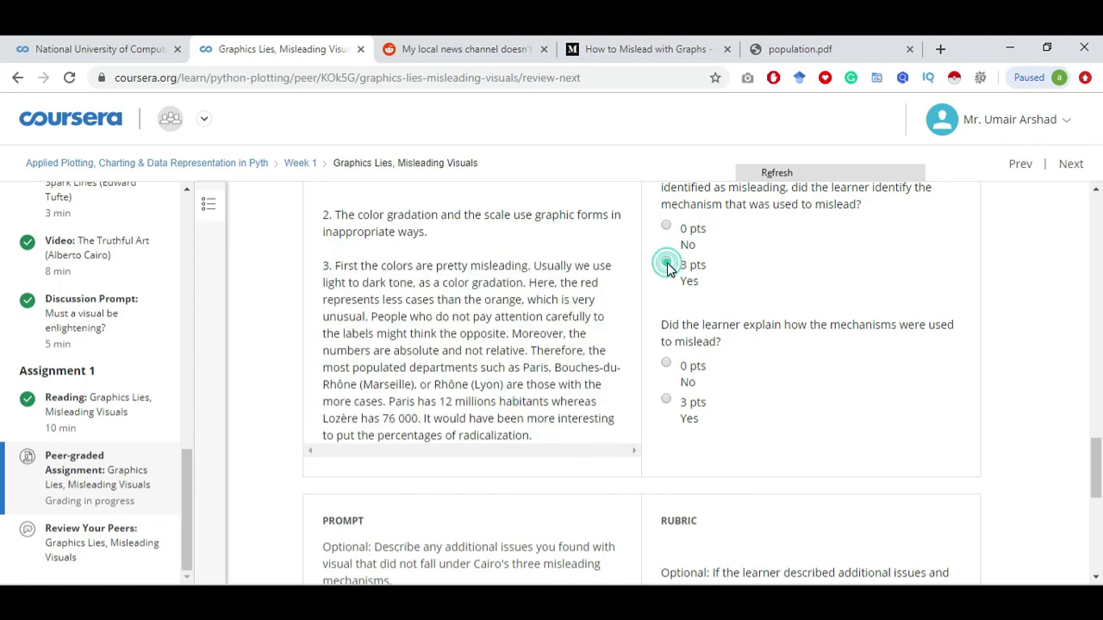
pyautogui.click(667, 401)
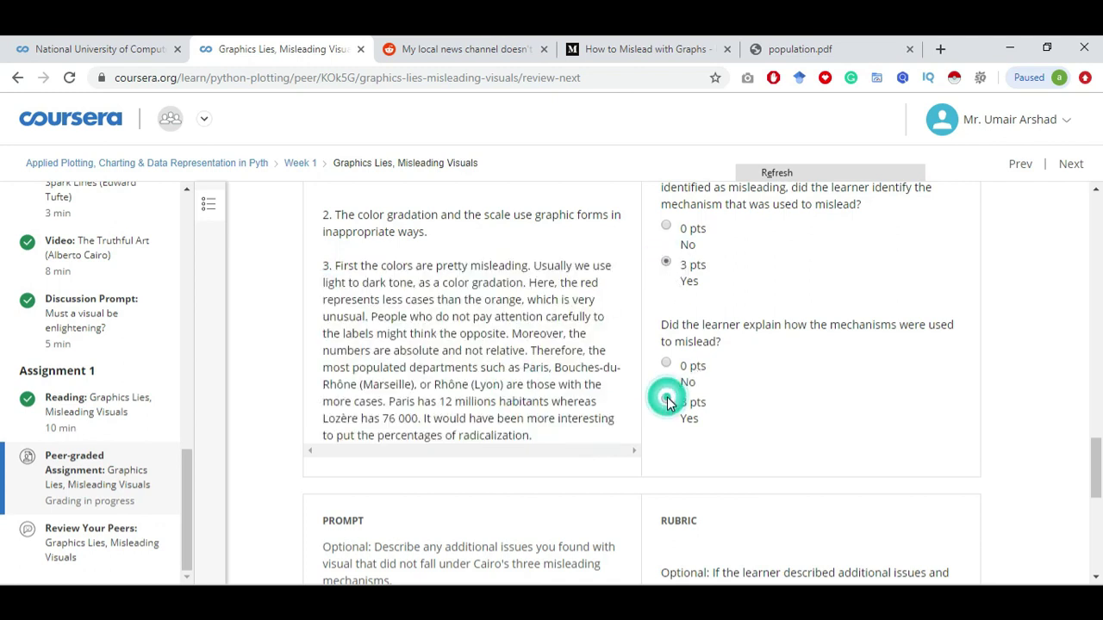
# Enter "good" as the optional feedback on additional issues and submit the review.
pyautogui.scroll(-2, 668, 400)
pyautogui.scroll(-1, 668, 400)
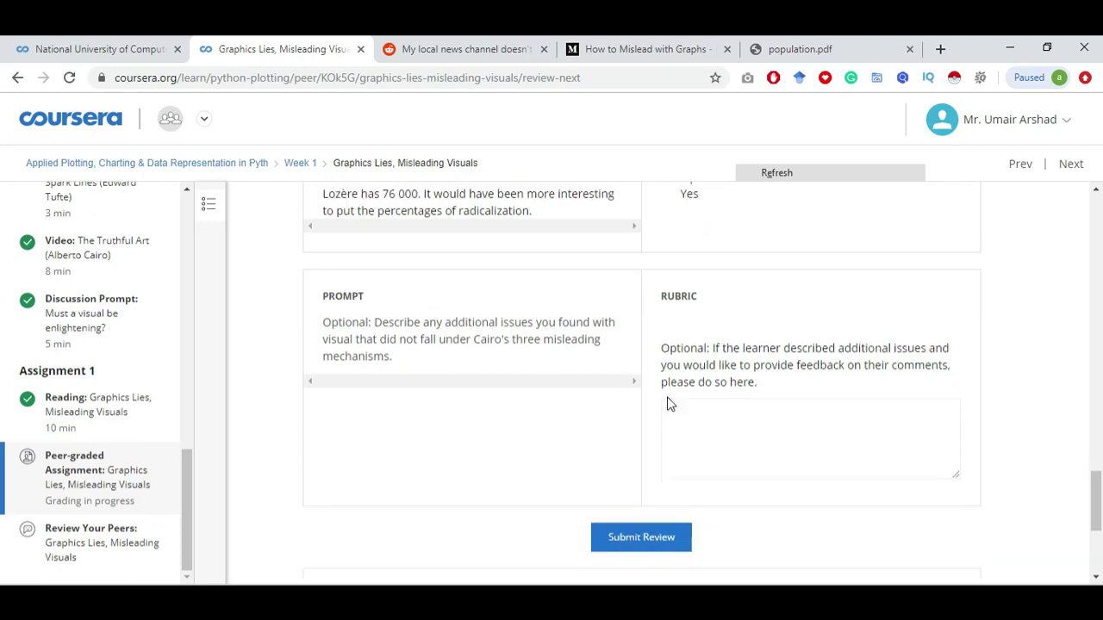
pyautogui.click(715, 408)
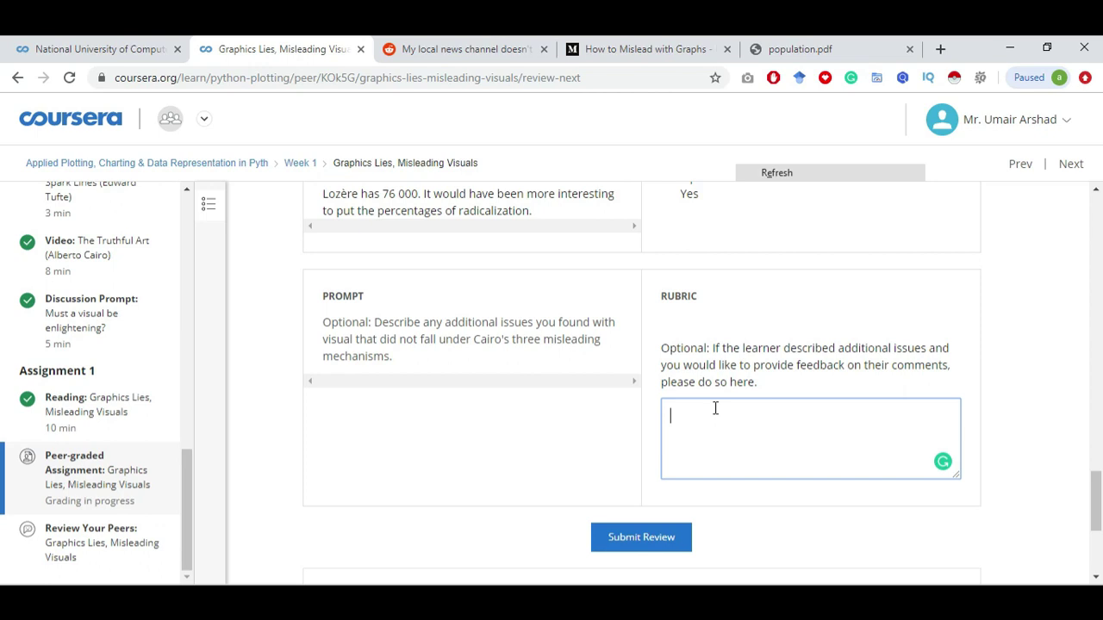
pyautogui.write('good')
pyautogui.click(667, 540)
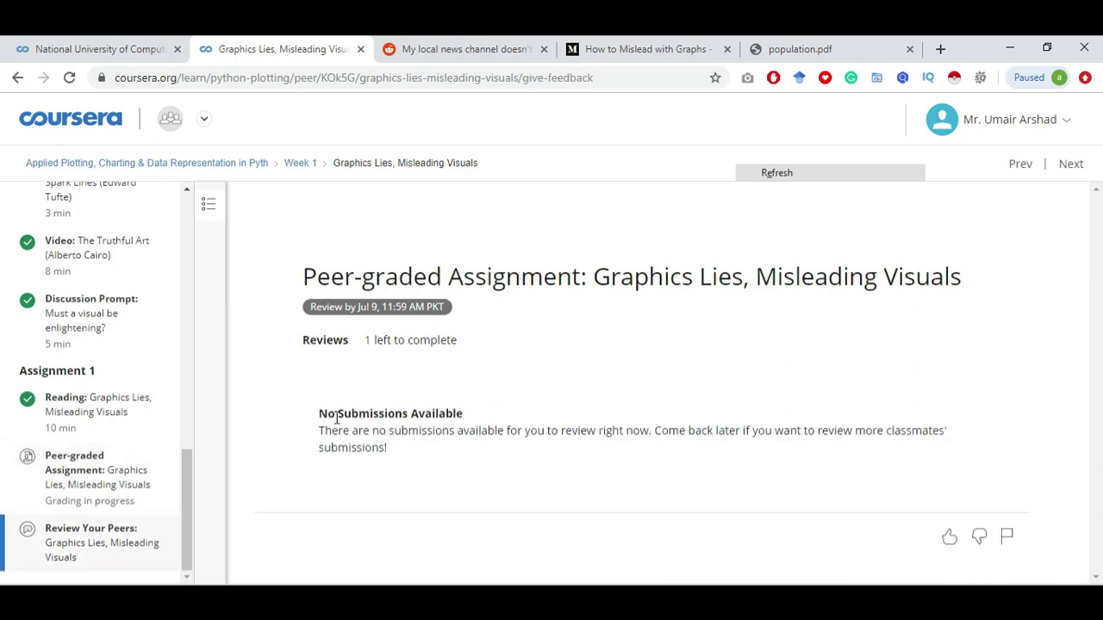
# Read the notice on submissions available for review, and return to the course's Week 1 overview.
pyautogui.moveTo(315, 414); pyautogui.dragTo(482, 399)
pyautogui.click(482, 396)
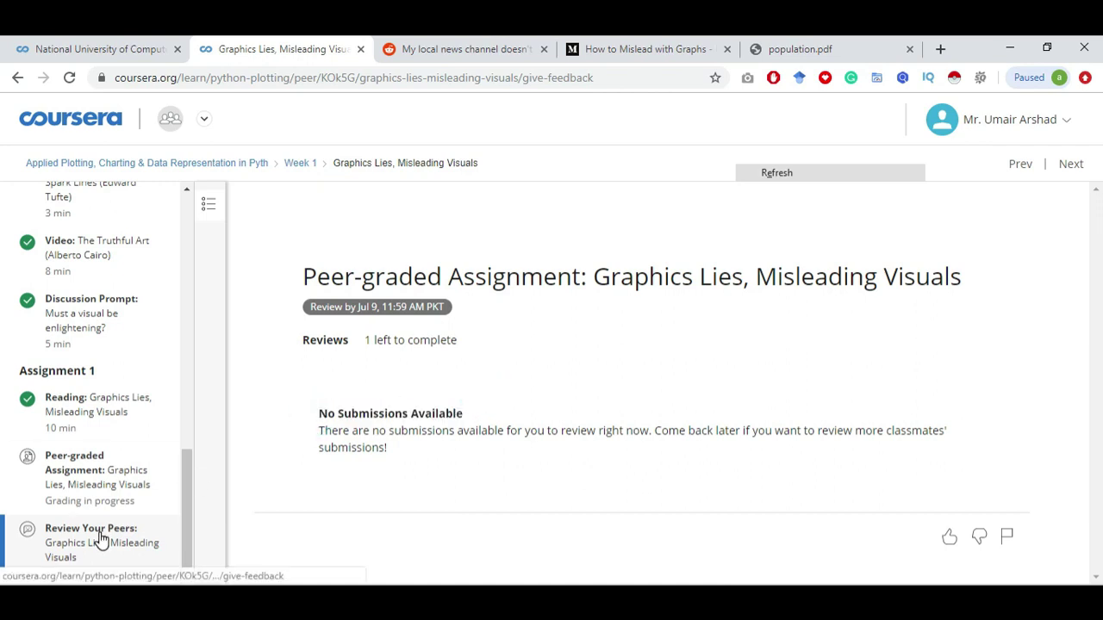
pyautogui.click(294, 169)
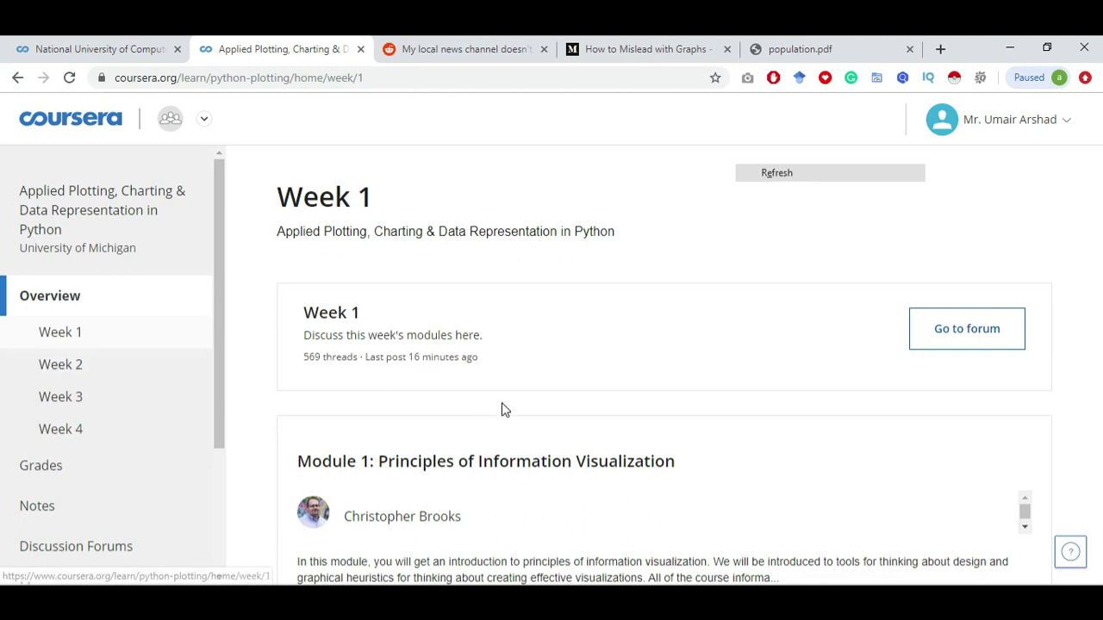
pyautogui.click(95, 336)
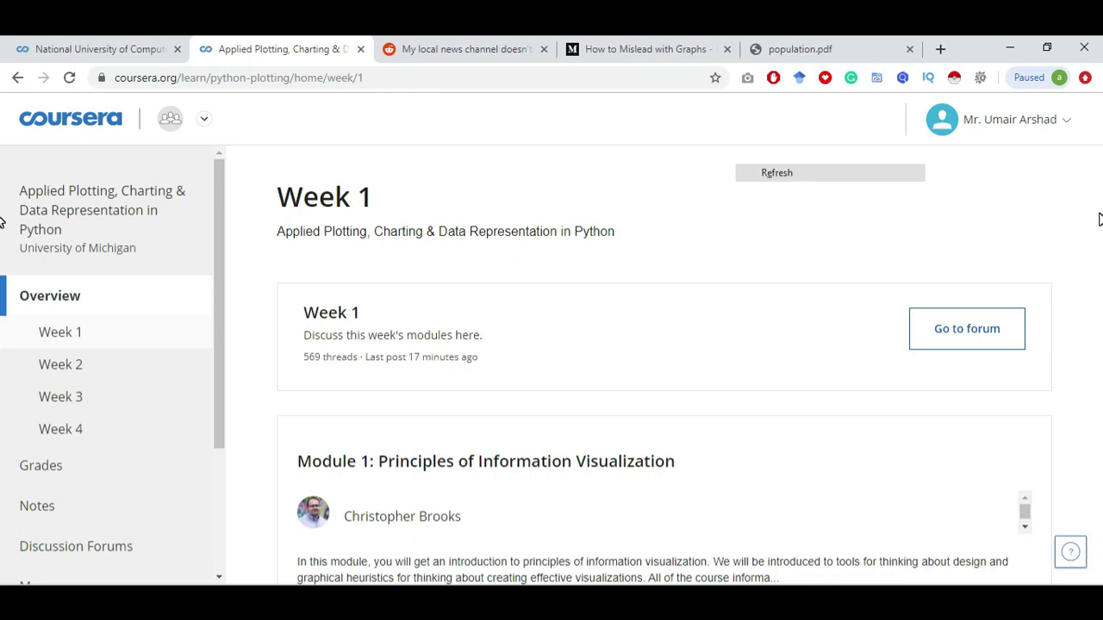
# Switch to the A1.txt notes in Notepad and look through the list of course titles.
pyautogui.hotkey('alt', 'Tab')
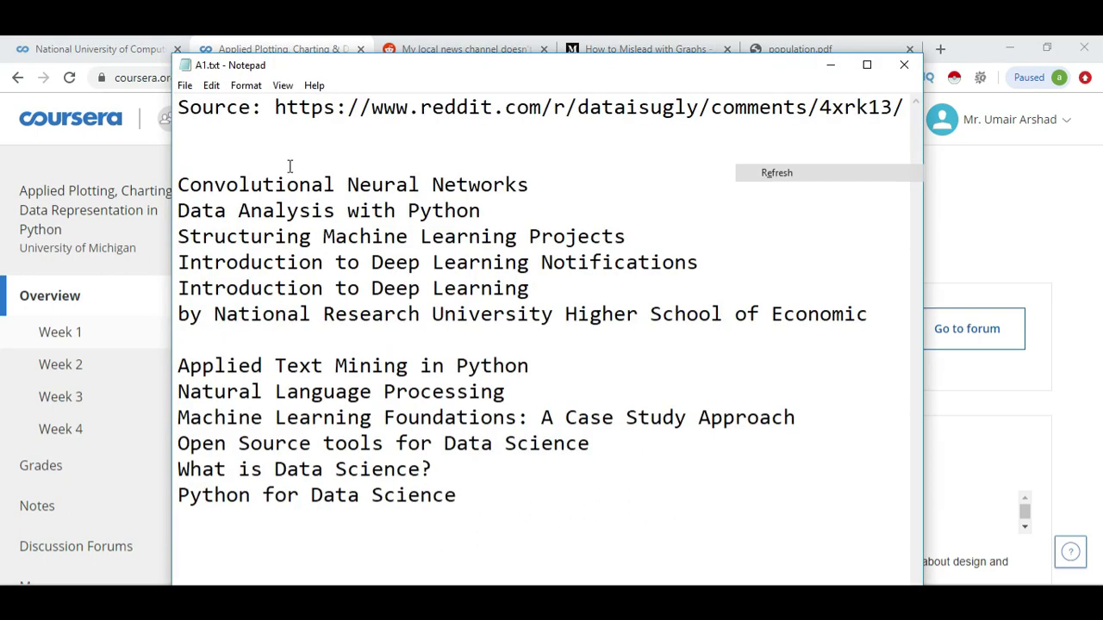
pyautogui.moveTo(179, 183); pyautogui.dragTo(665, 496)
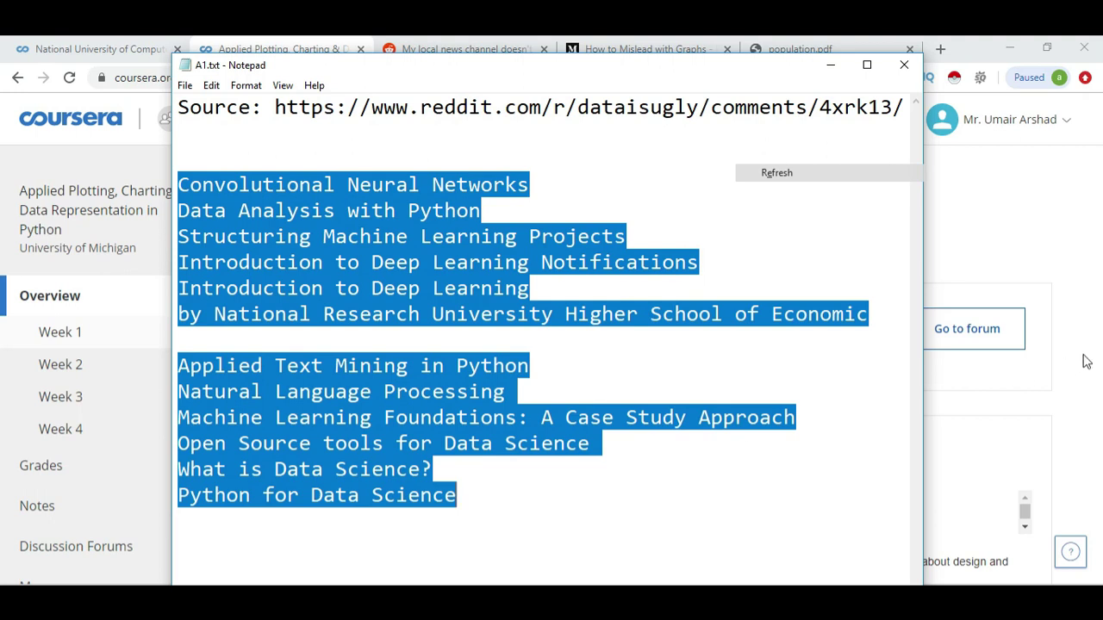
pyautogui.click(508, 491)
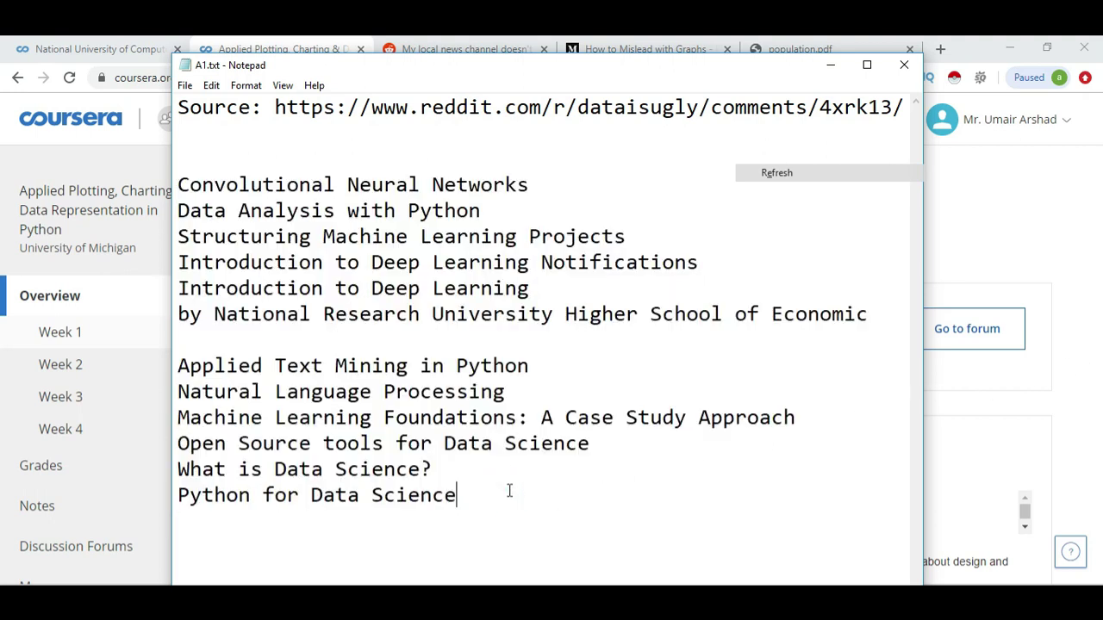